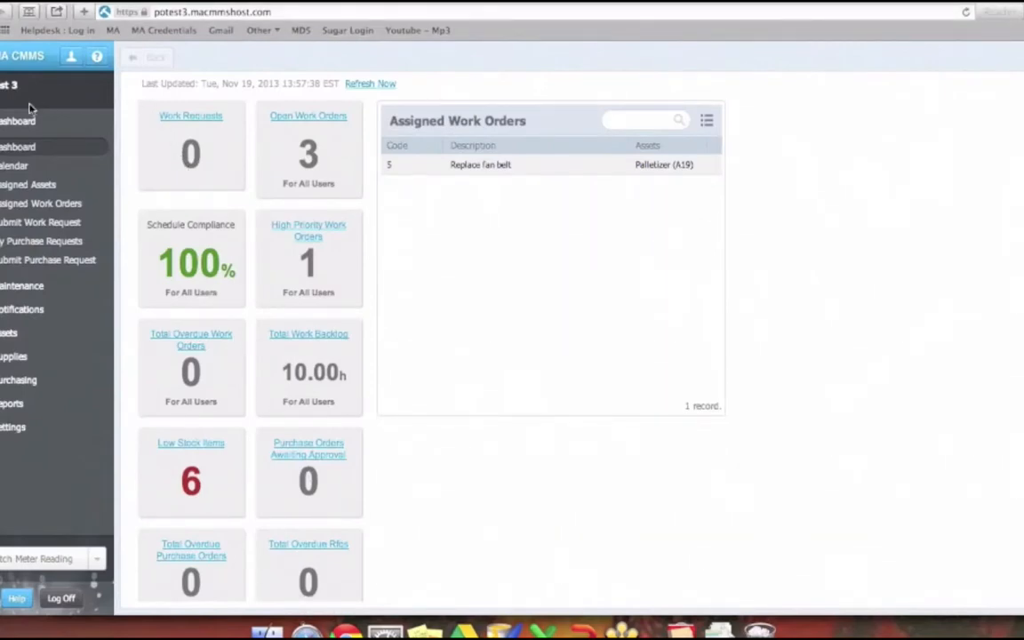
- Create a new purchase order from the purchase orders list in the purchasing section
click(39, 381)
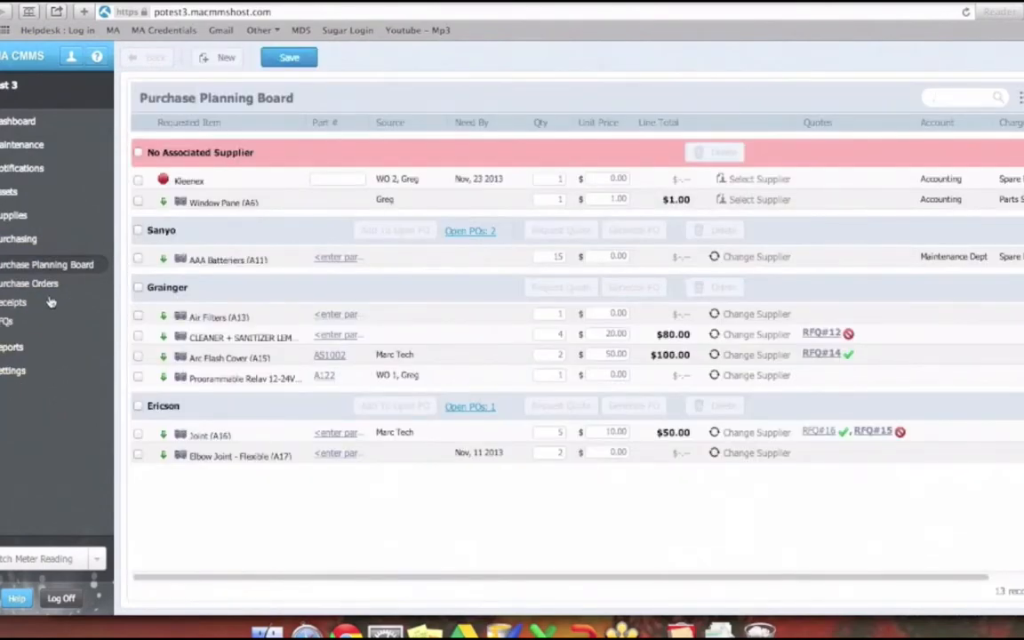
click(44, 283)
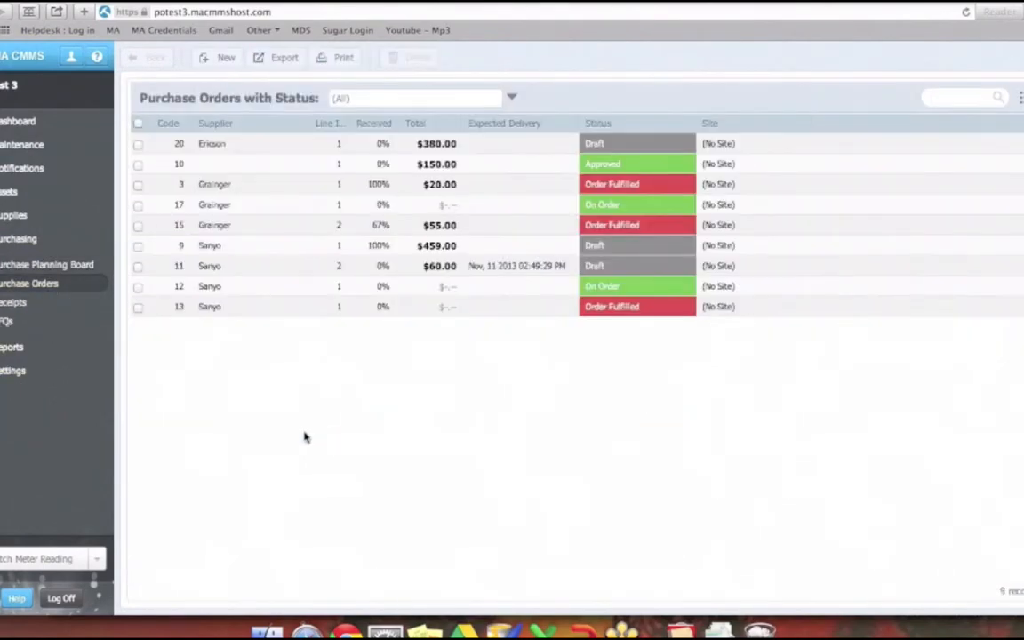
click(211, 62)
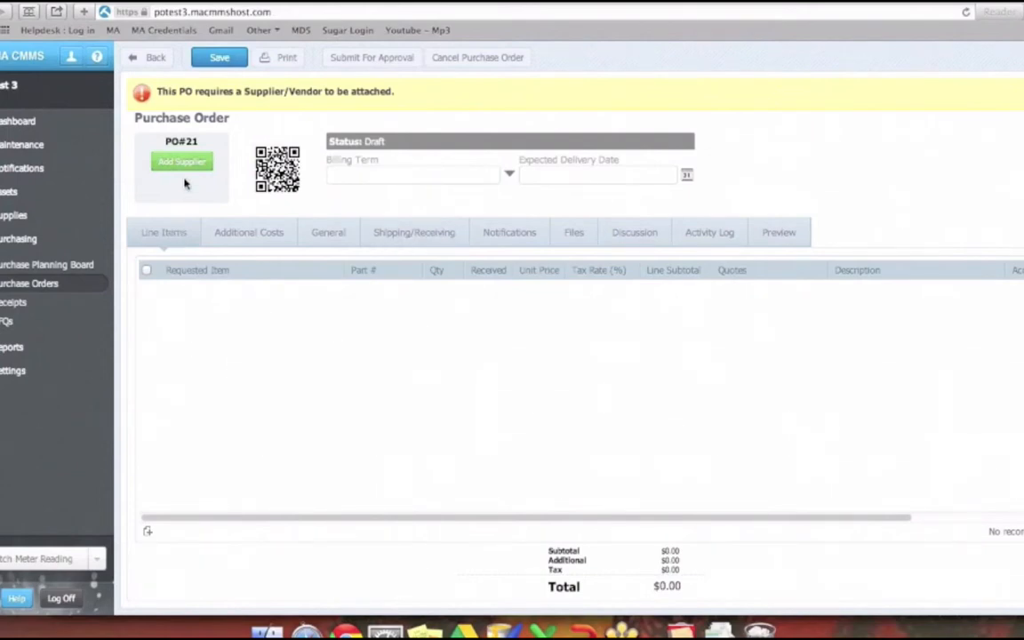
- Attach Grainger as the supplier in the order's shipping/receiving details and save the purchase order
click(413, 233)
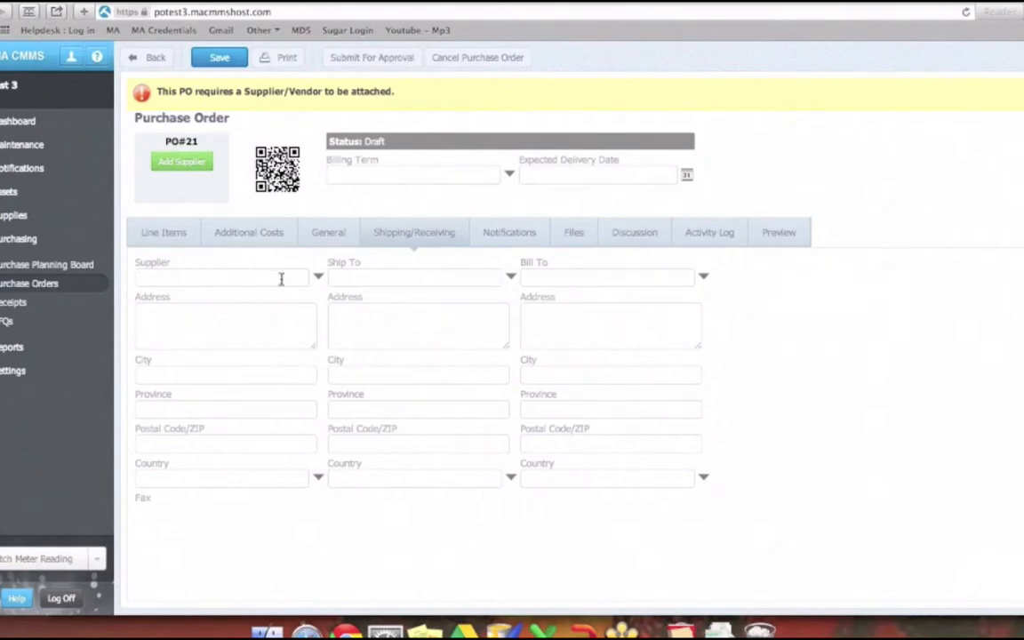
click(317, 281)
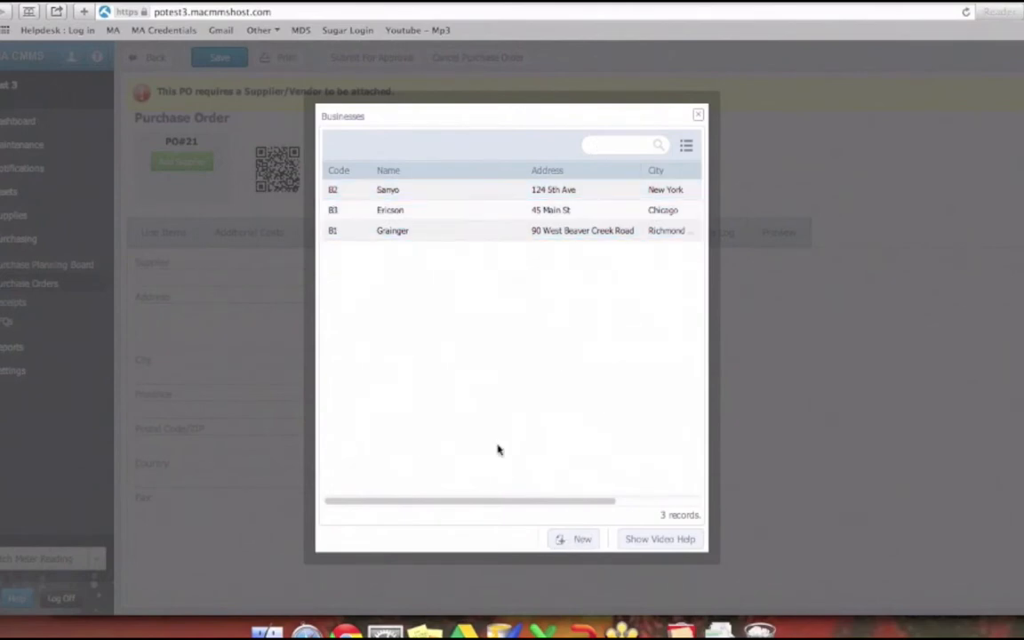
click(409, 238)
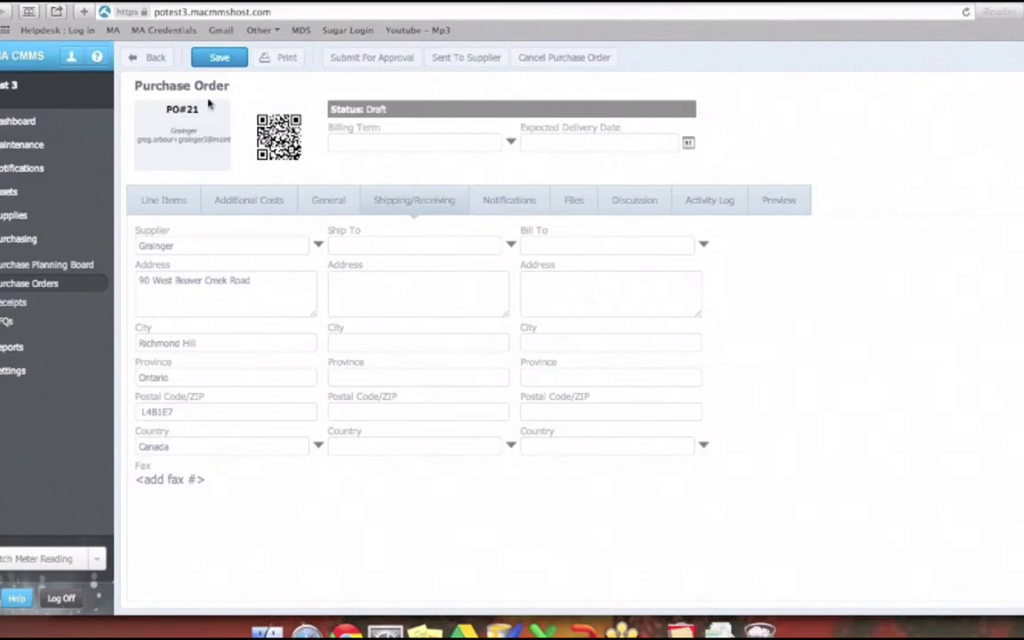
click(218, 62)
- Add a line item to the purchase order for Gear Rings (A5) with a quantity of 5
click(165, 195)
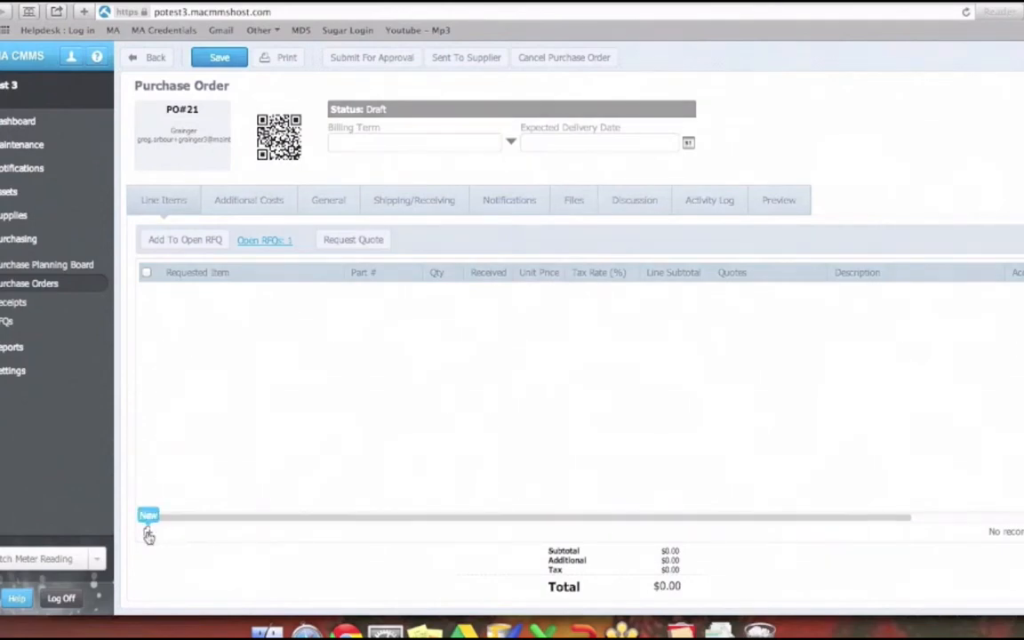
click(148, 534)
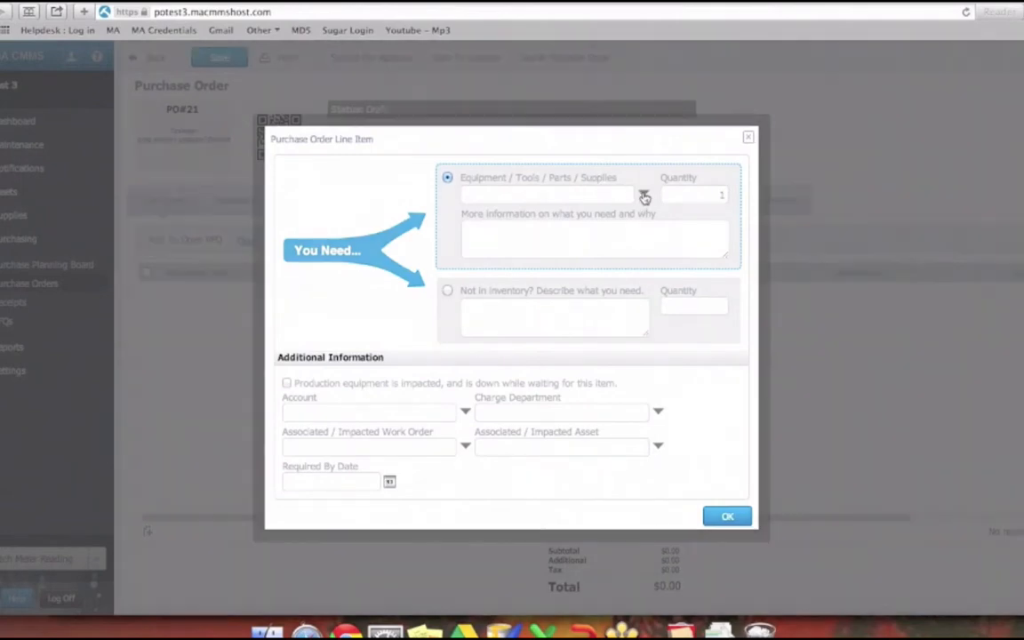
click(644, 196)
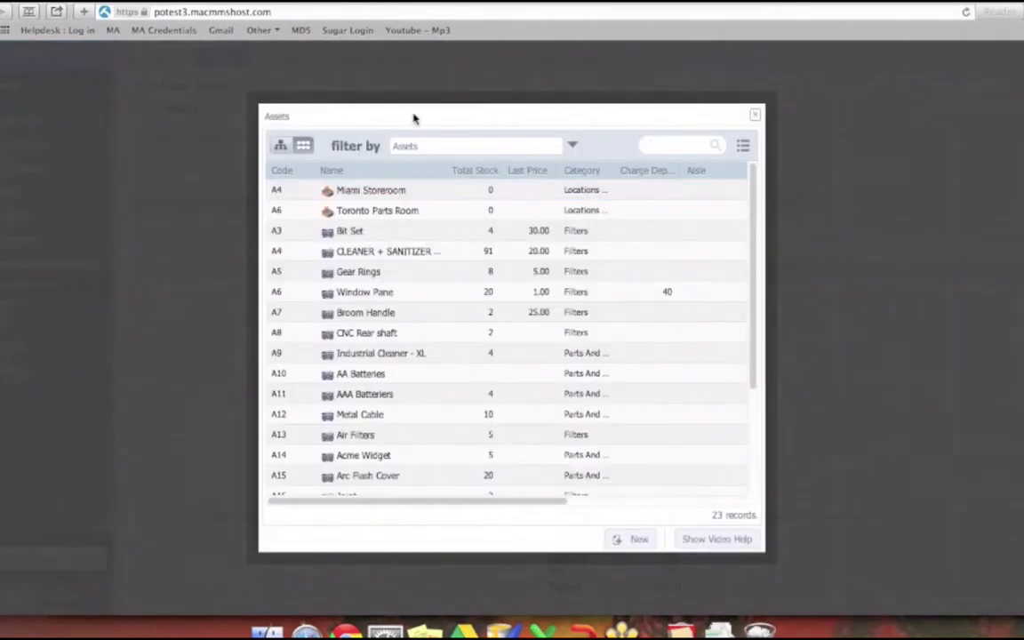
click(369, 275)
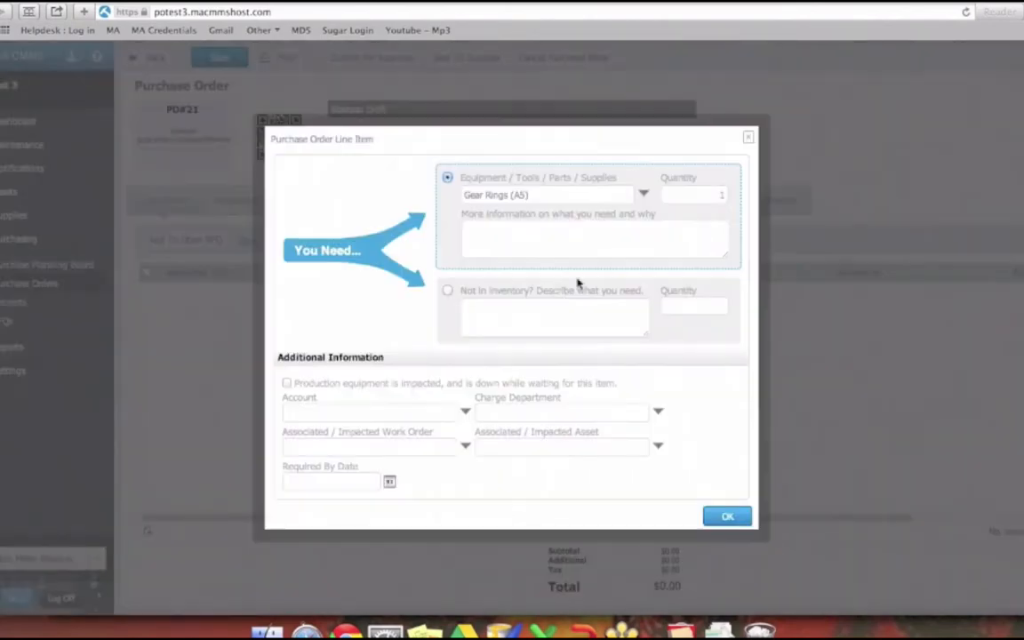
click(724, 196)
text(5)
click(728, 521)
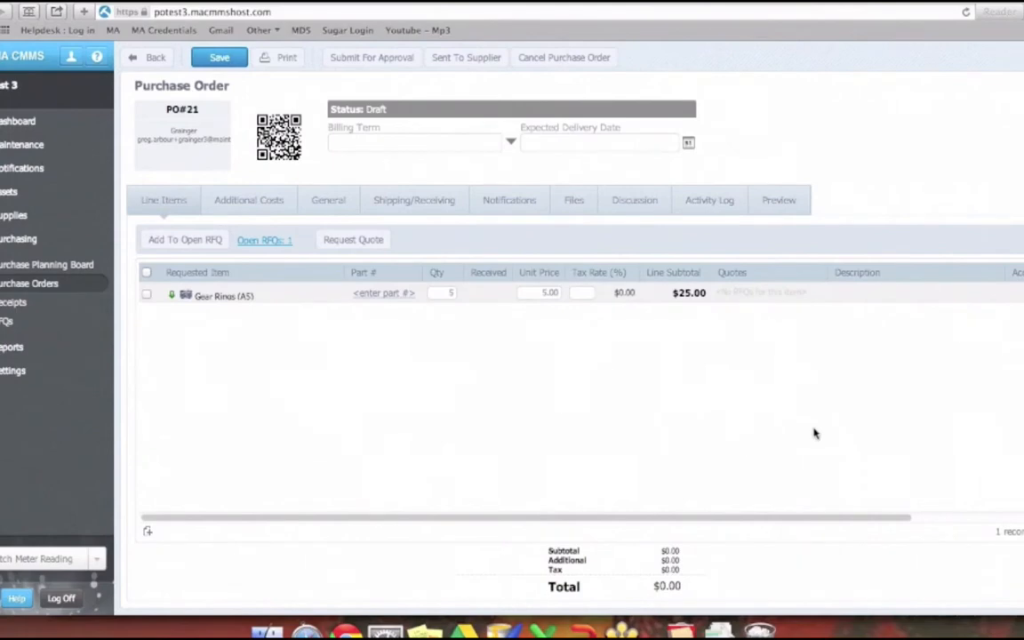
click(670, 292)
- Start a second line item for AAA Batteriers (A11) and mark production equipment as impacted and down while waiting for it
click(147, 530)
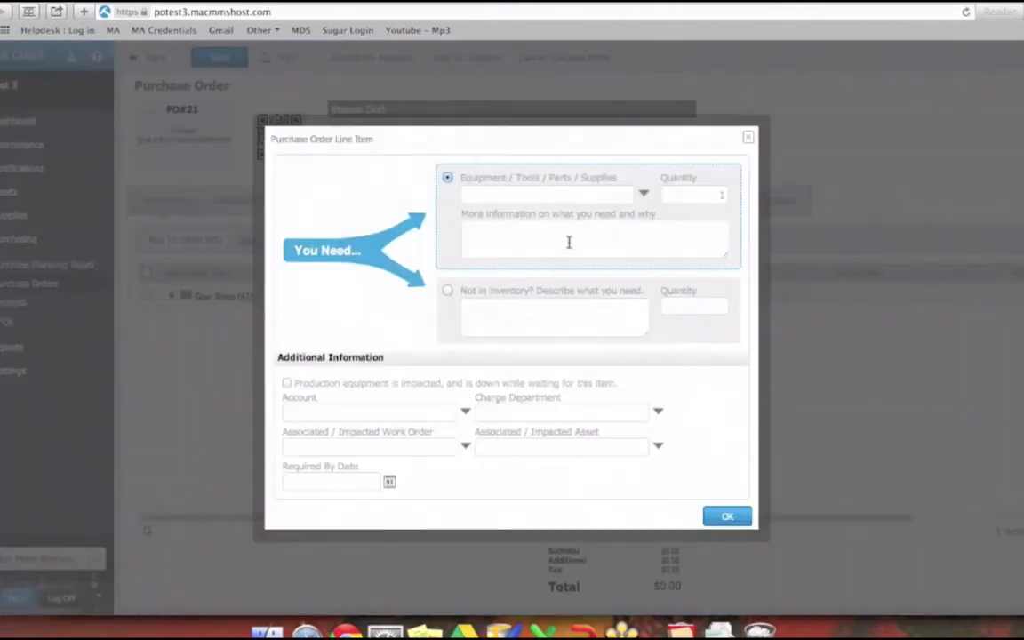
click(640, 196)
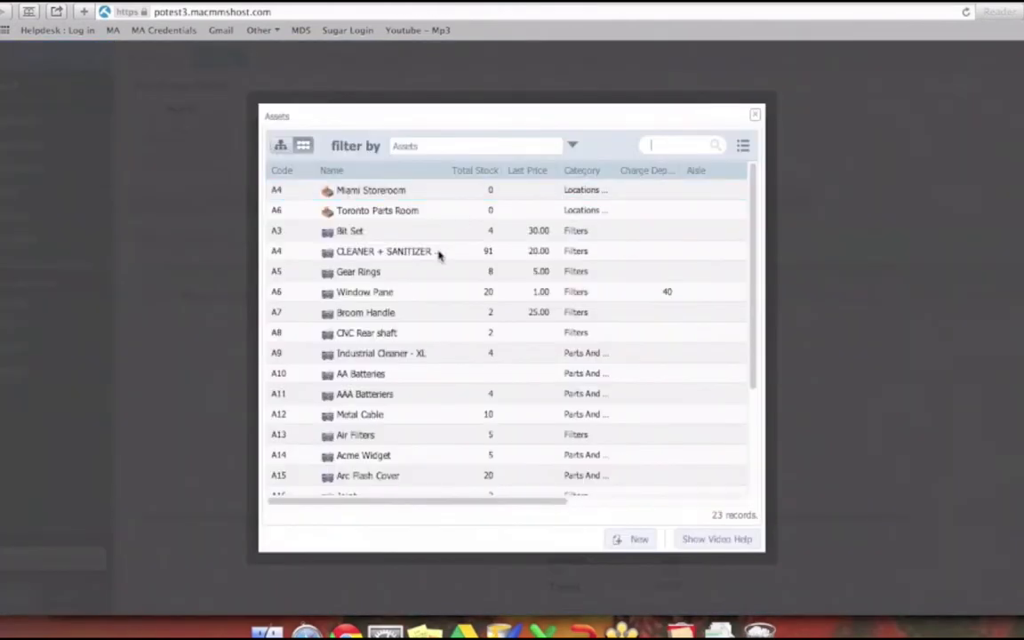
click(360, 394)
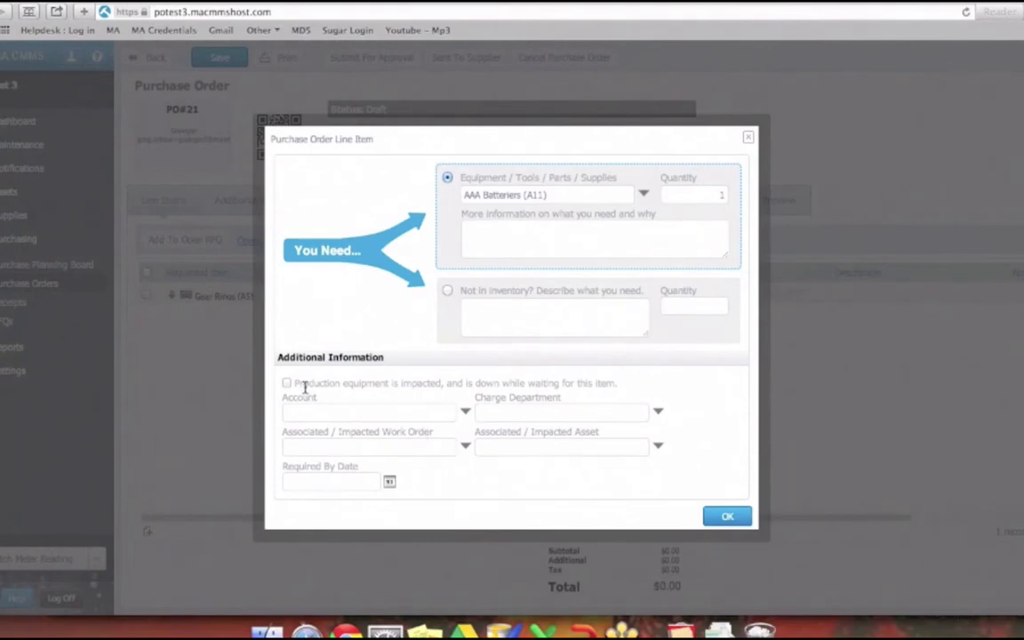
drag(292, 382, 647, 392)
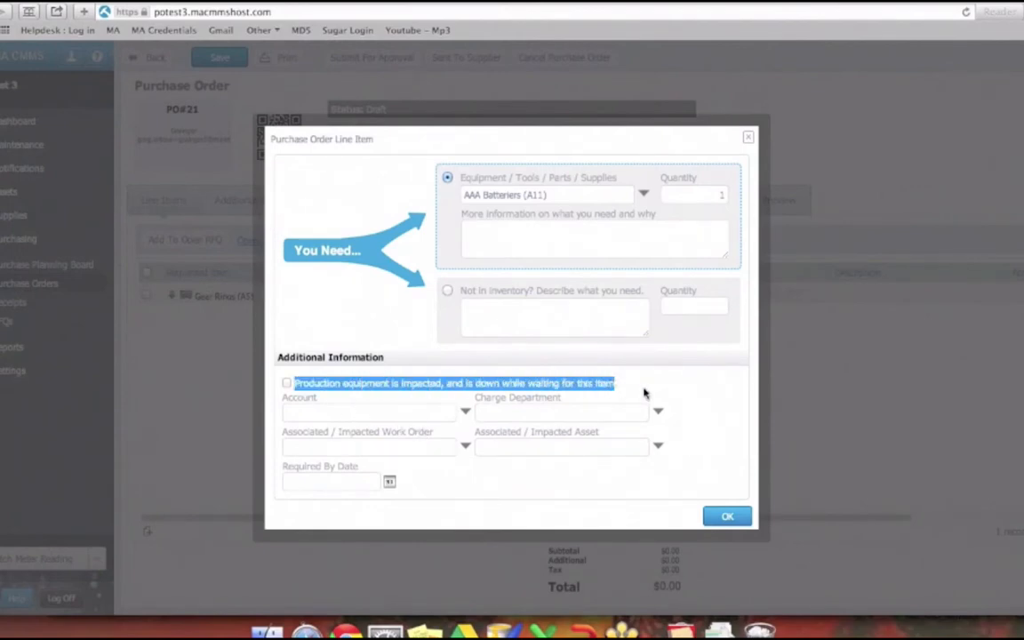
click(647, 393)
click(287, 383)
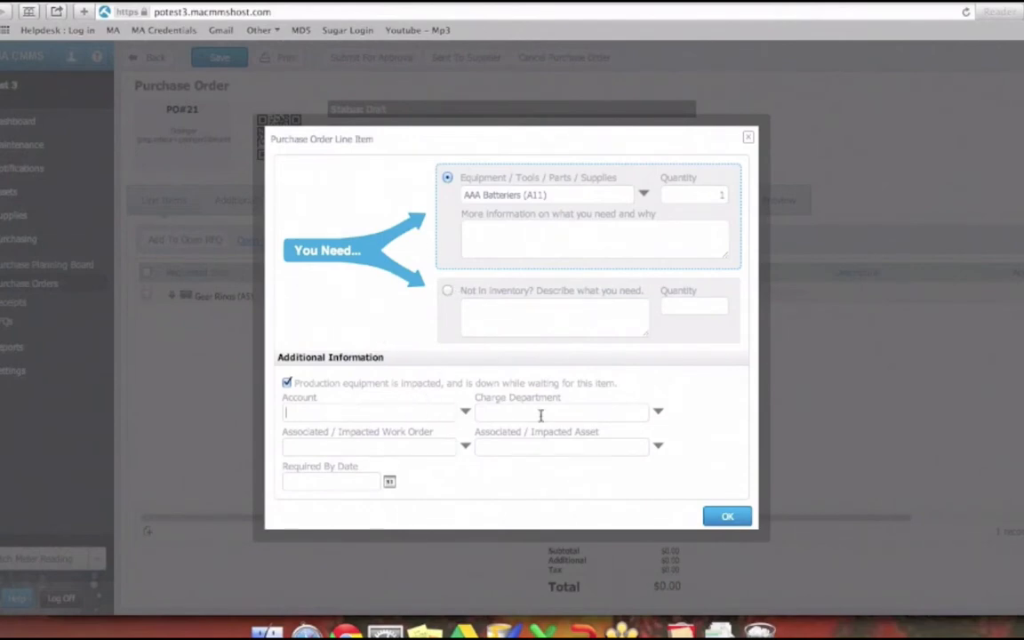
- Assign the AAA Batteriers line item to the Accounting account and the Spare Parts Room - Toronto charge department
click(466, 412)
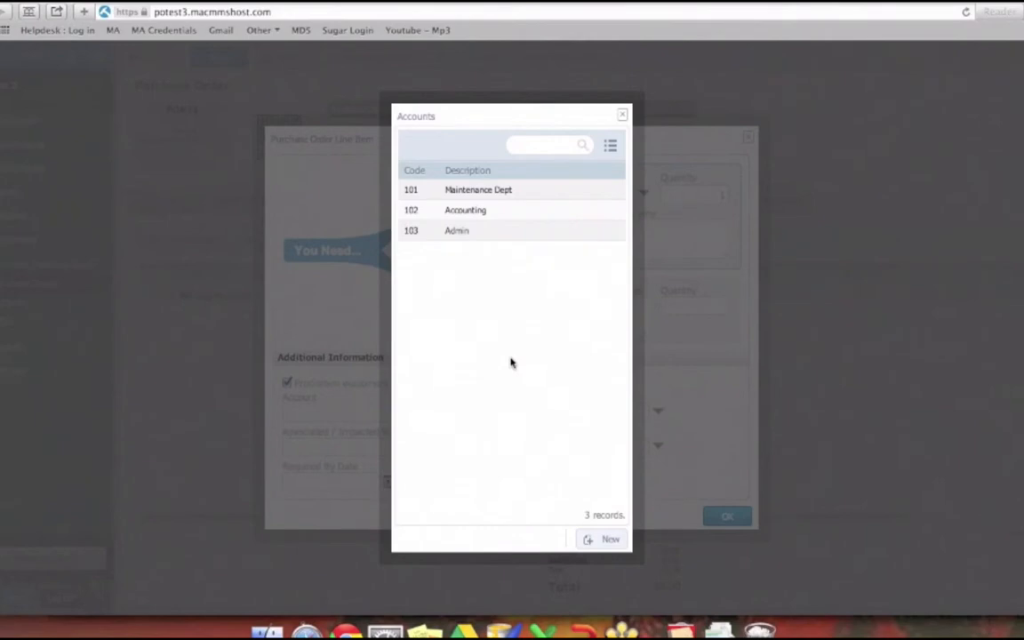
click(468, 216)
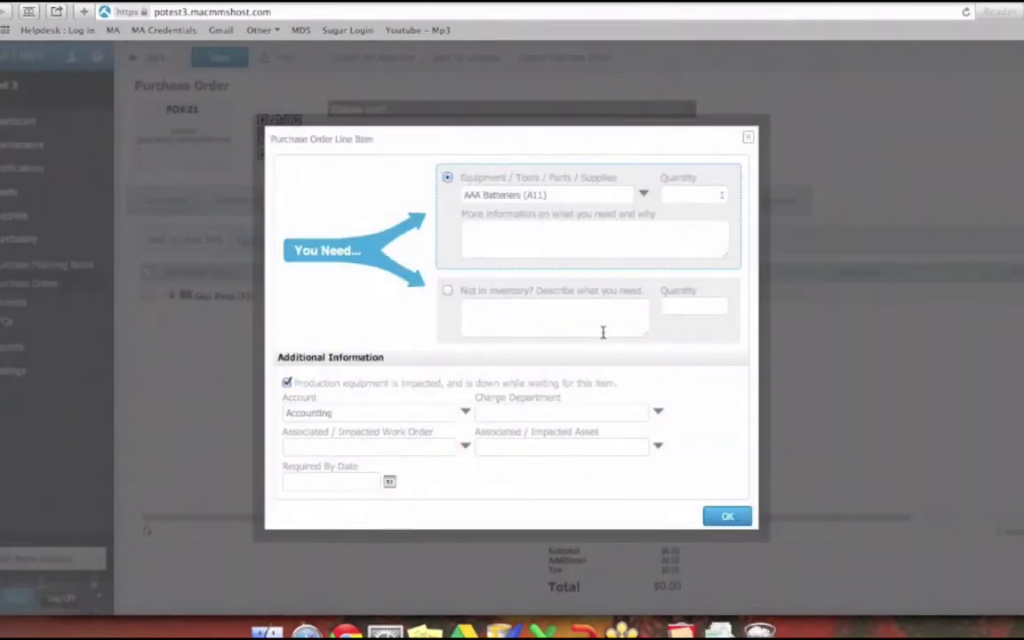
drag(472, 396, 669, 397)
click(671, 395)
click(659, 414)
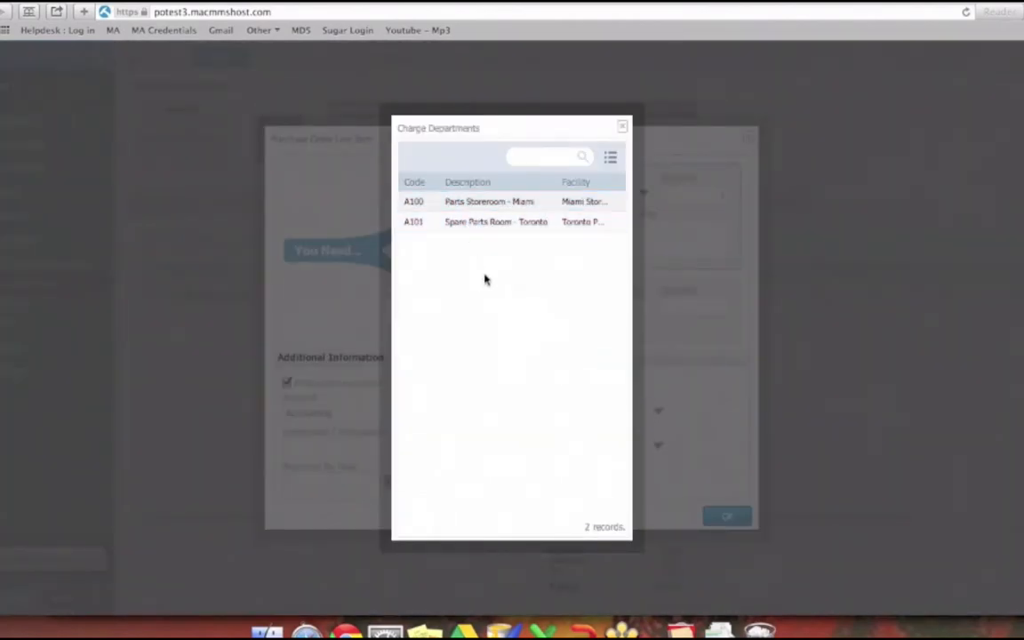
click(507, 228)
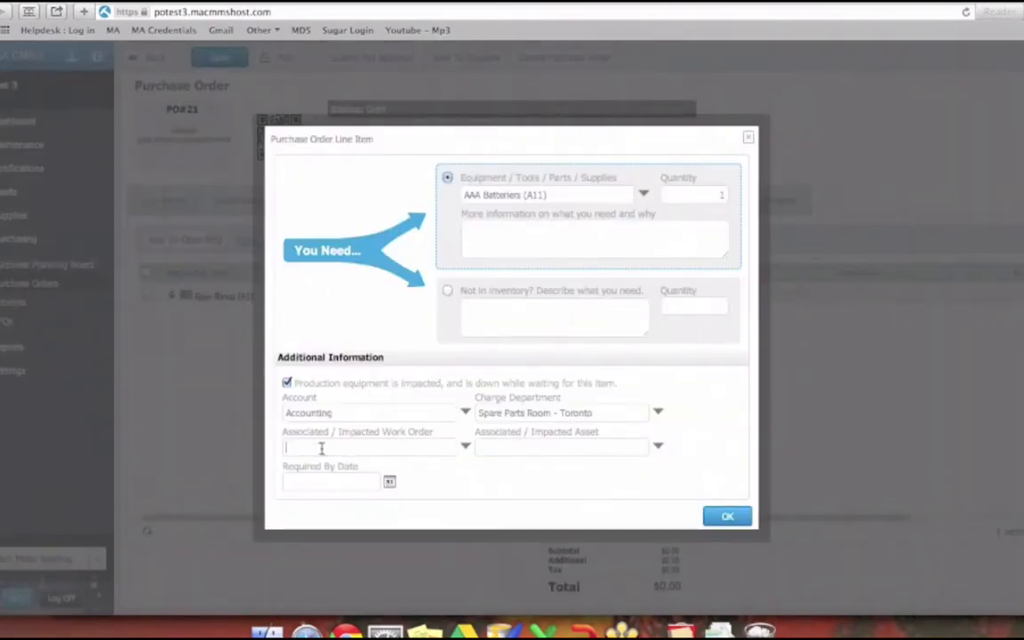
- Set the required by date to Nov 20 2013 and add the AAA Batteriers line item to the order
click(285, 439)
drag(281, 434, 393, 429)
click(391, 448)
drag(490, 432, 577, 446)
click(389, 482)
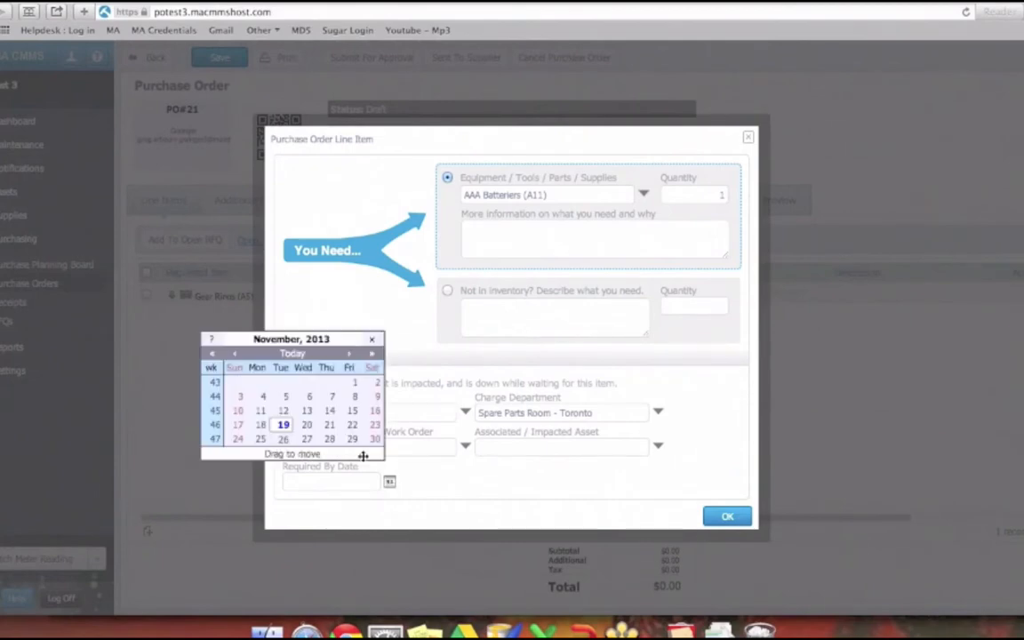
click(305, 425)
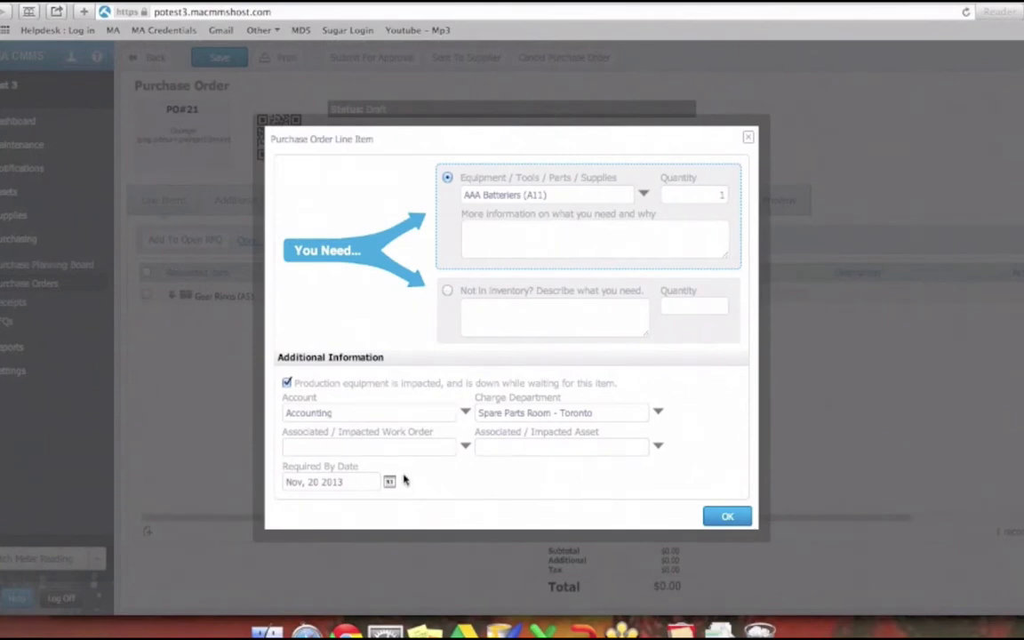
drag(286, 482, 384, 481)
click(450, 487)
click(710, 518)
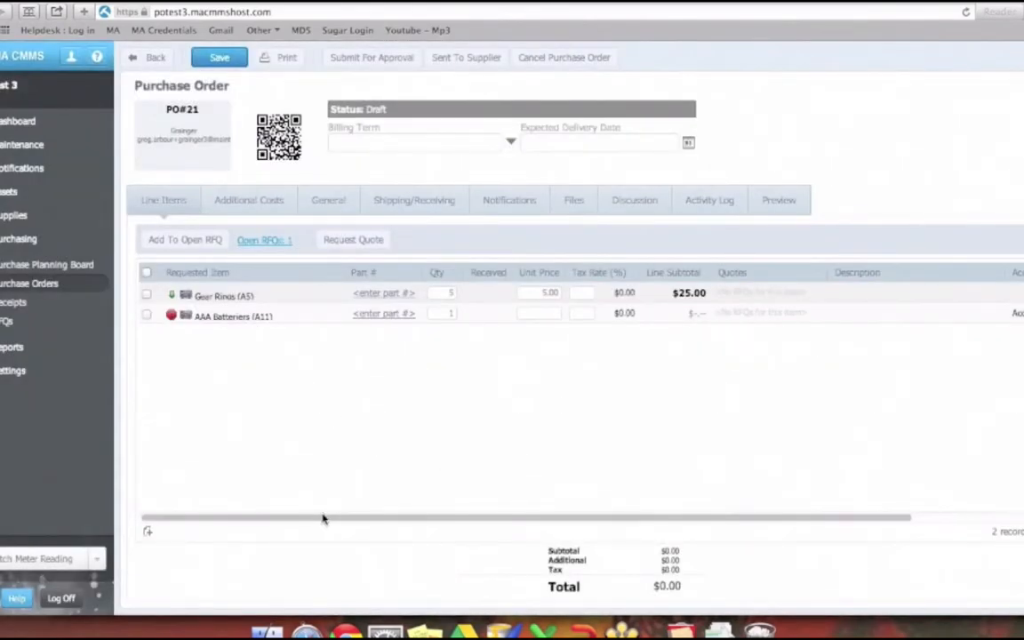
- Enter A10005 as Grainger's supplier part number for Gear Rings and save the purchase order
mouse_move(259, 519)
mouse_down()
mouse_move(395, 526)
mouse_move(276, 523)
mouse_up()
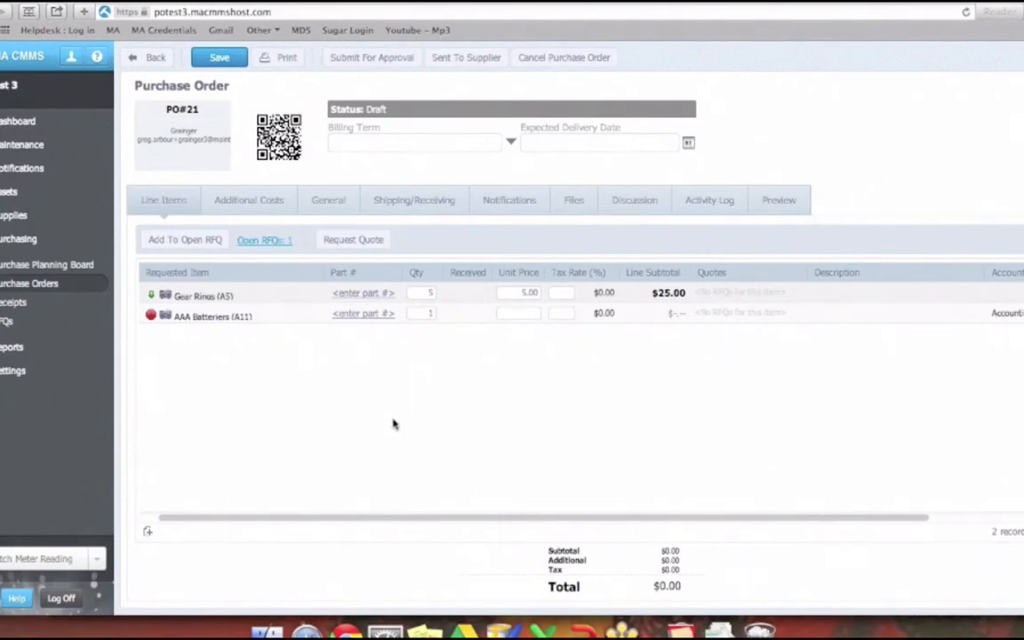
click(363, 294)
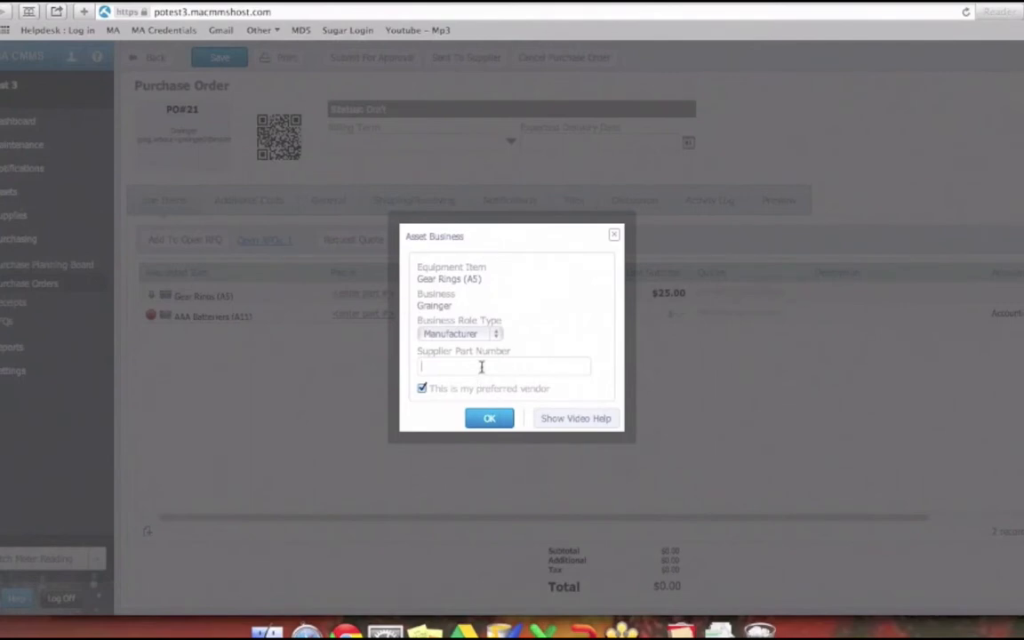
text(5)
click(482, 419)
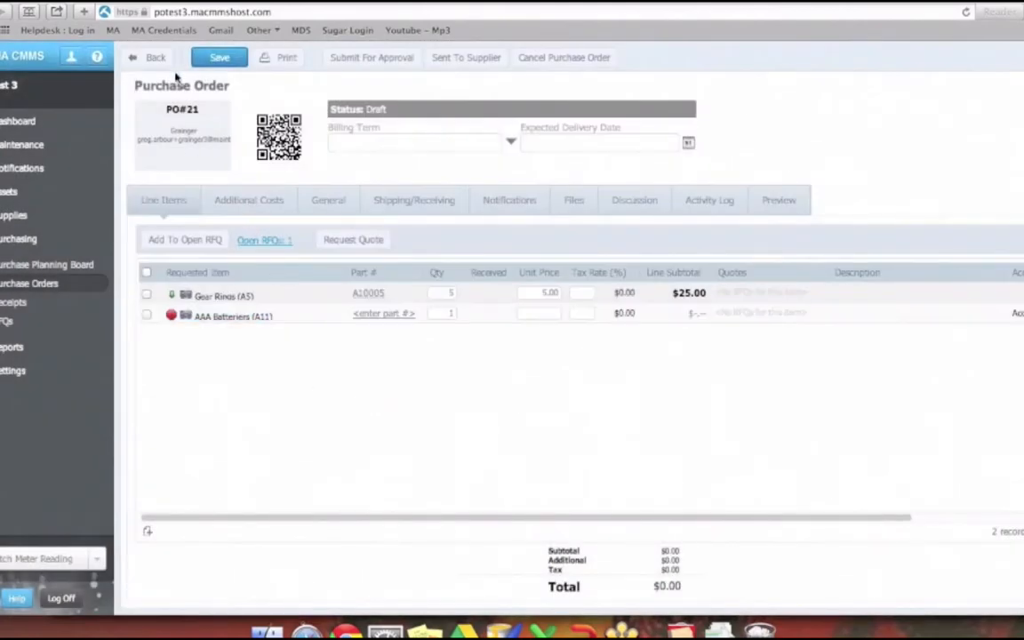
click(198, 57)
- Open the Gear Rings record in parts and supplies and check the businesses associated with it
click(29, 220)
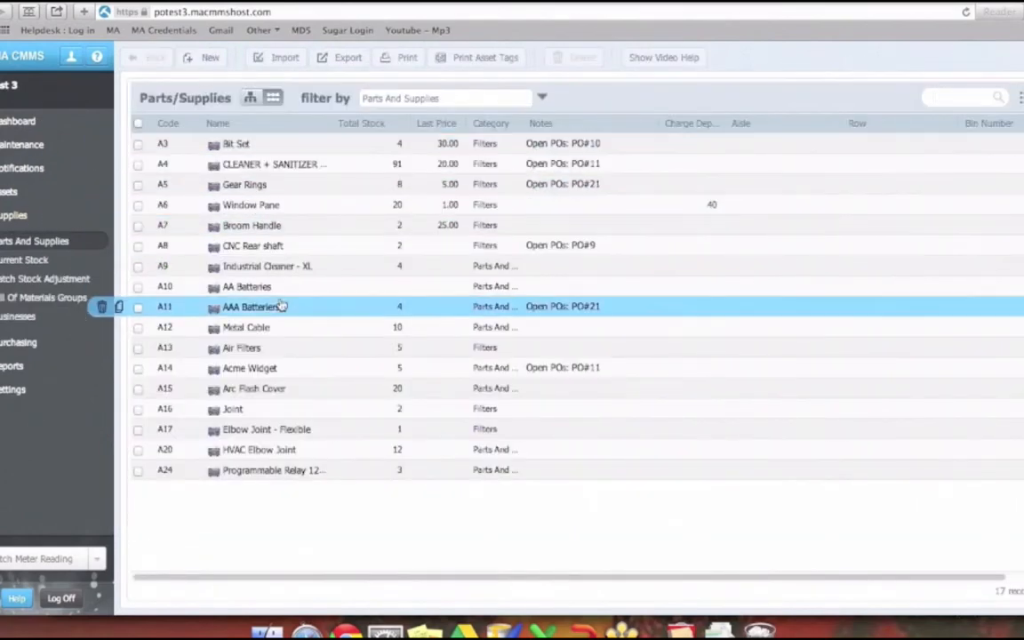
click(265, 186)
click(360, 240)
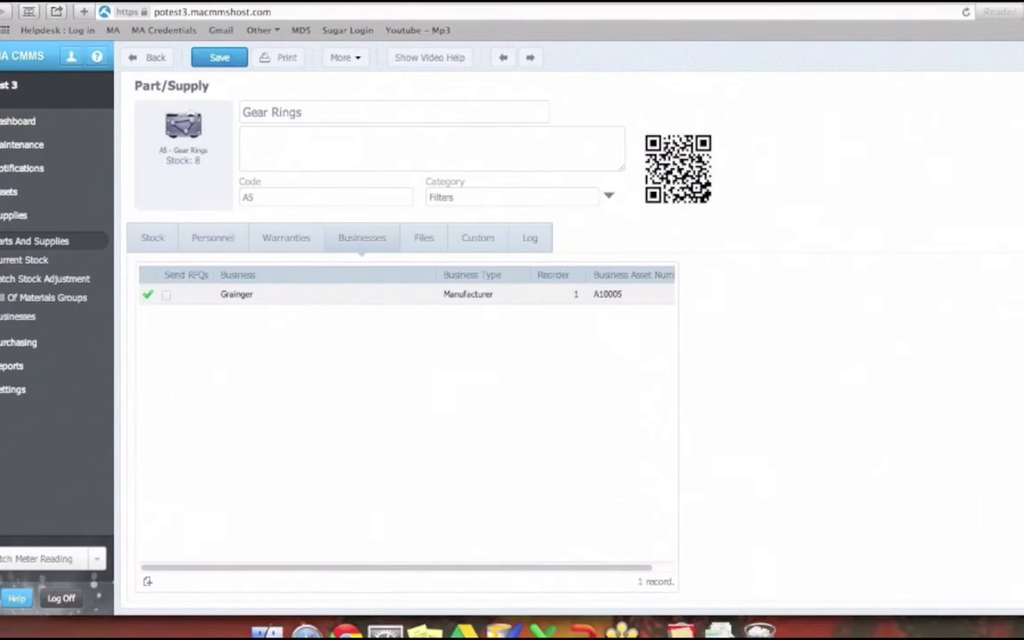
- Return to the purchase orders list and reopen the draft Grainger order
click(14, 347)
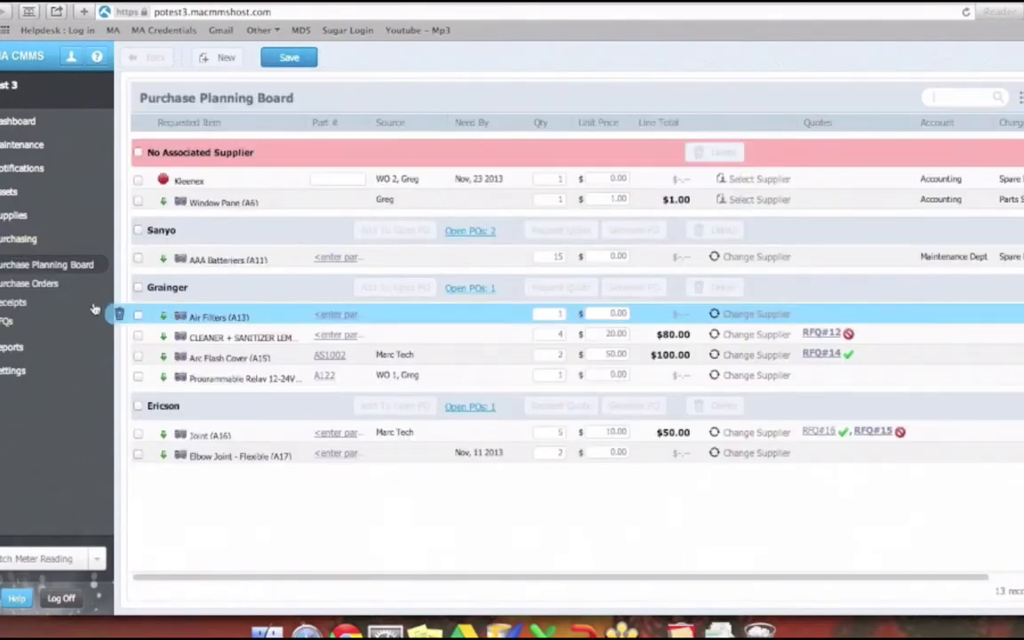
click(64, 285)
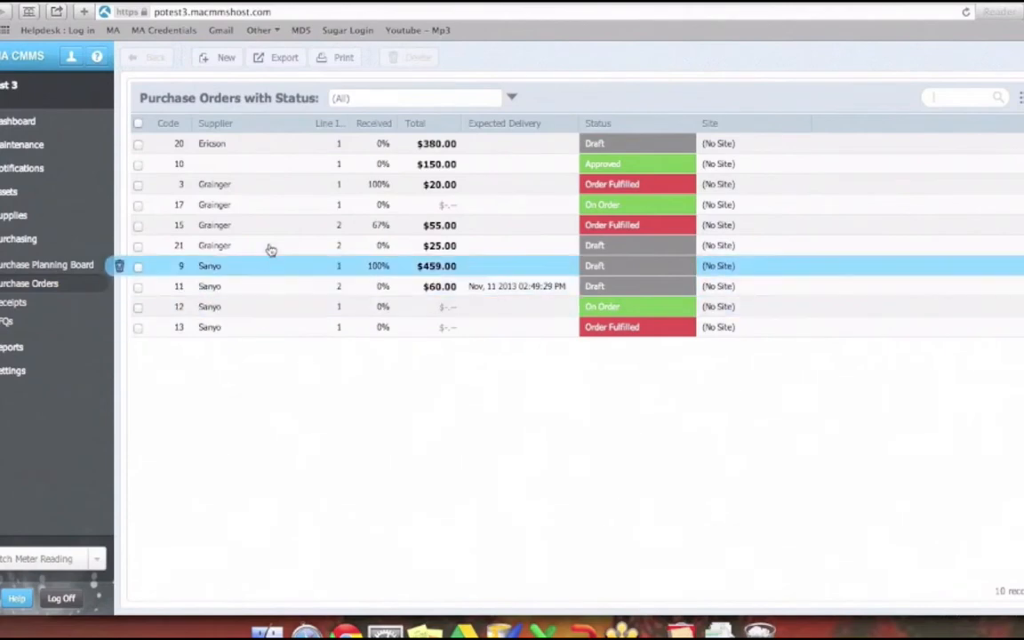
click(271, 250)
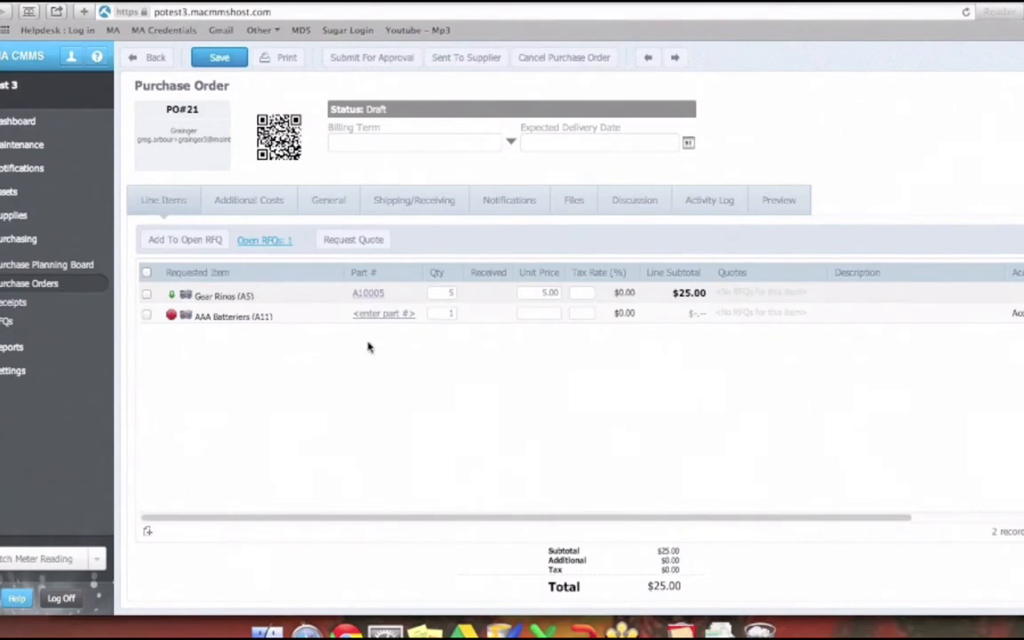
- Give the AAA Batteriers line the supplier part number A1222, a unit price of 12.50 and a quantity of 4
click(382, 315)
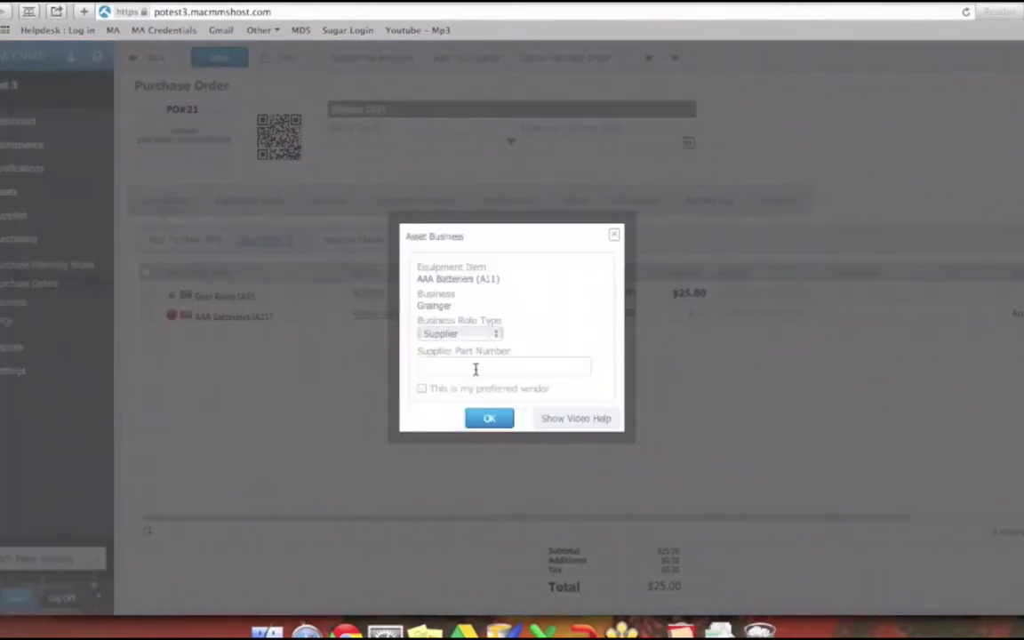
click(473, 372)
text(A12)
click(489, 417)
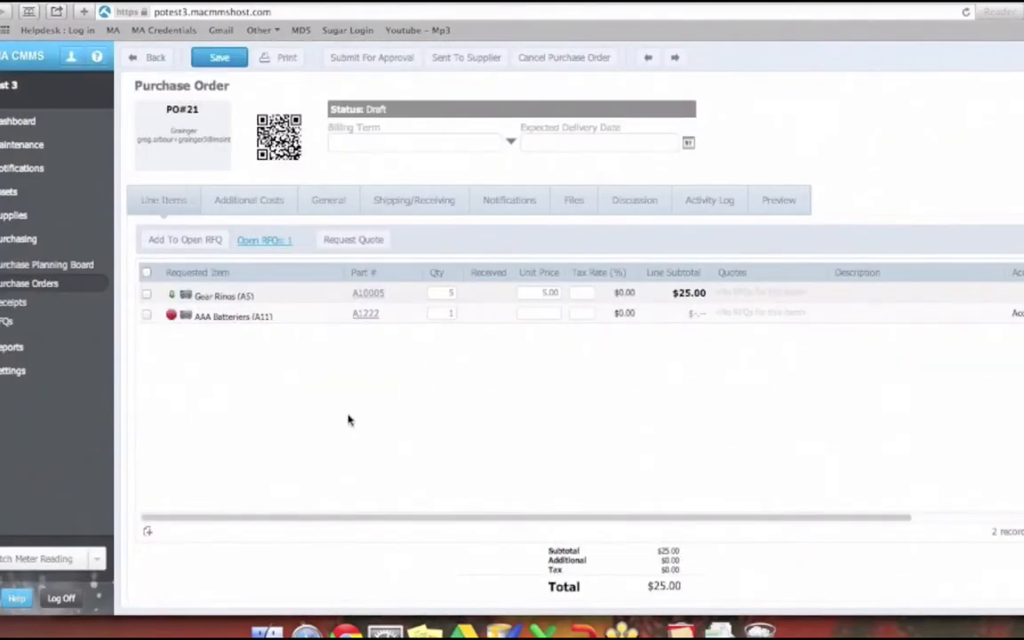
click(542, 313)
click(558, 292)
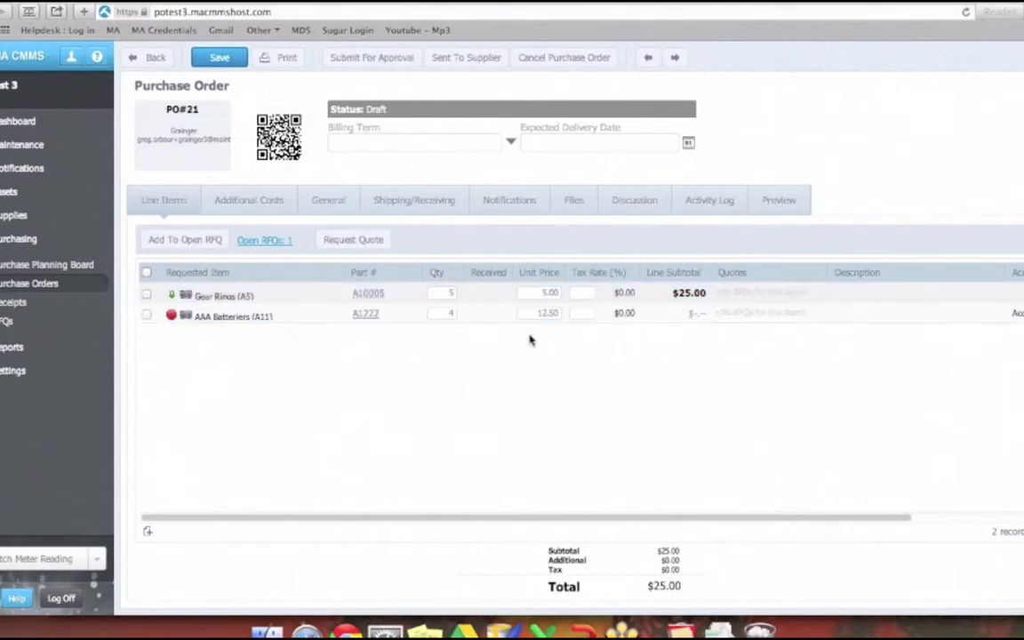
drag(542, 293, 560, 312)
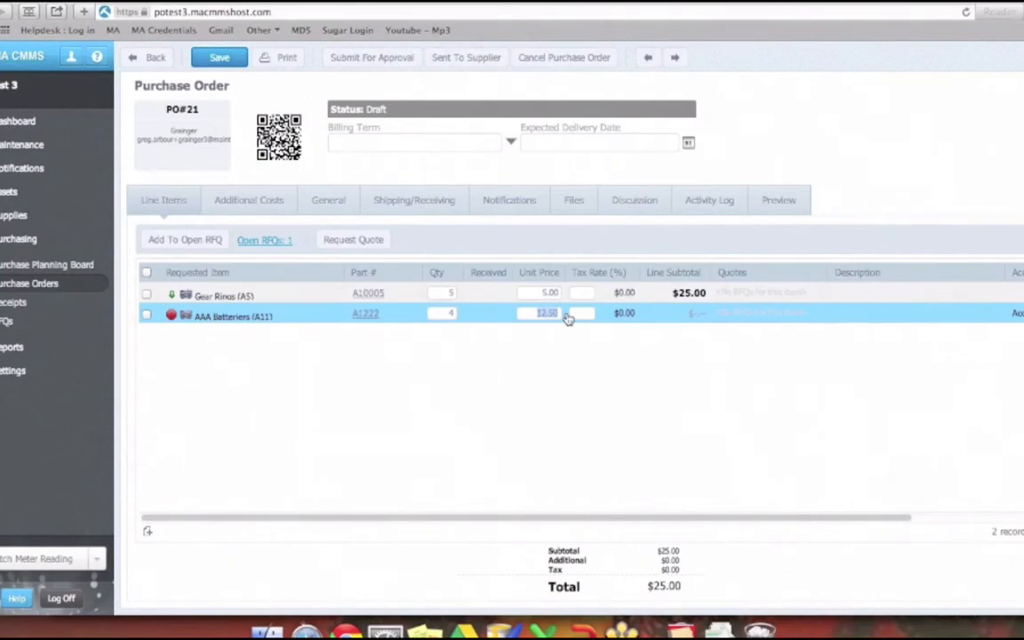
click(508, 377)
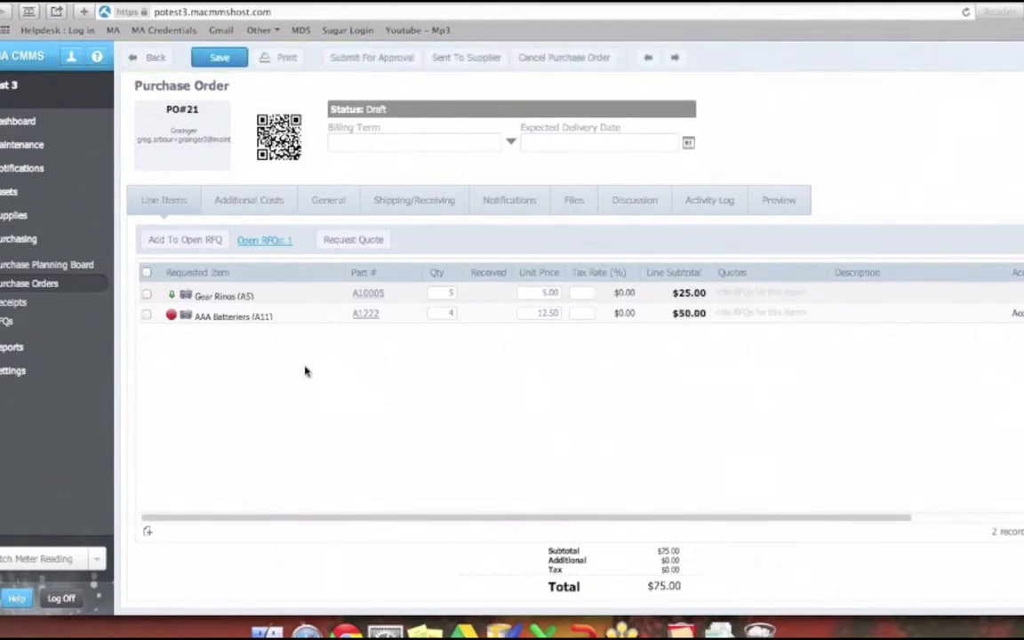
- Add a shipping cost of 120 to the purchase order's additional costs with Pickup as the shipping type
click(251, 214)
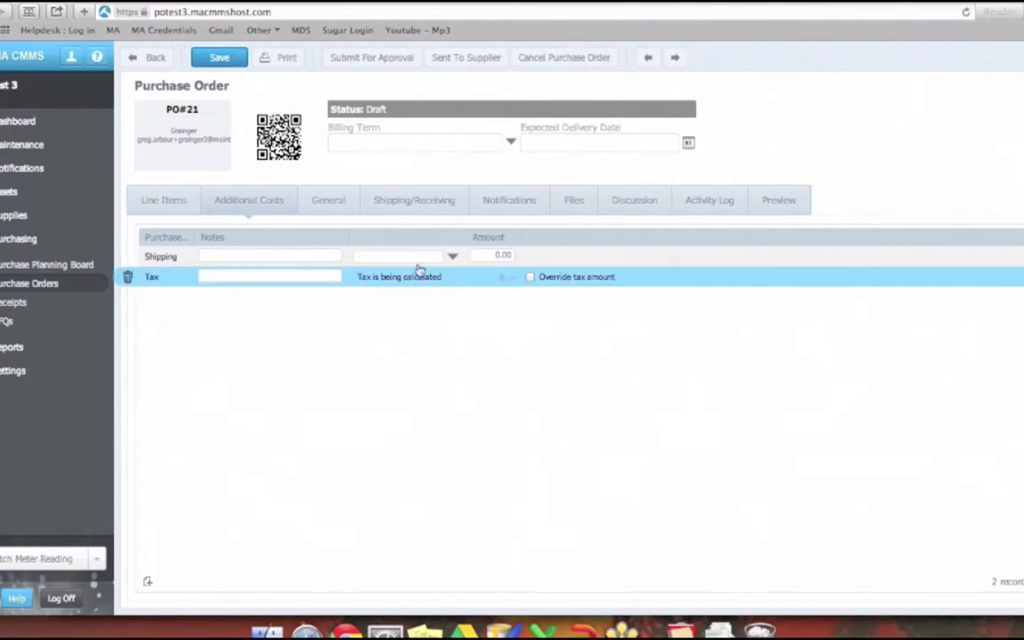
click(491, 257)
text(1)
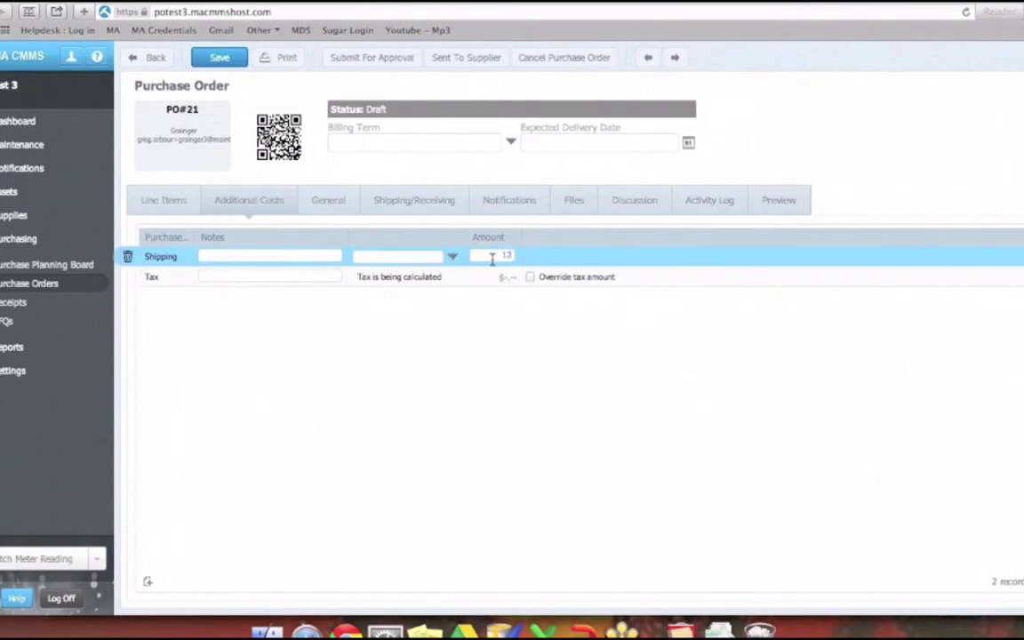
text(20)
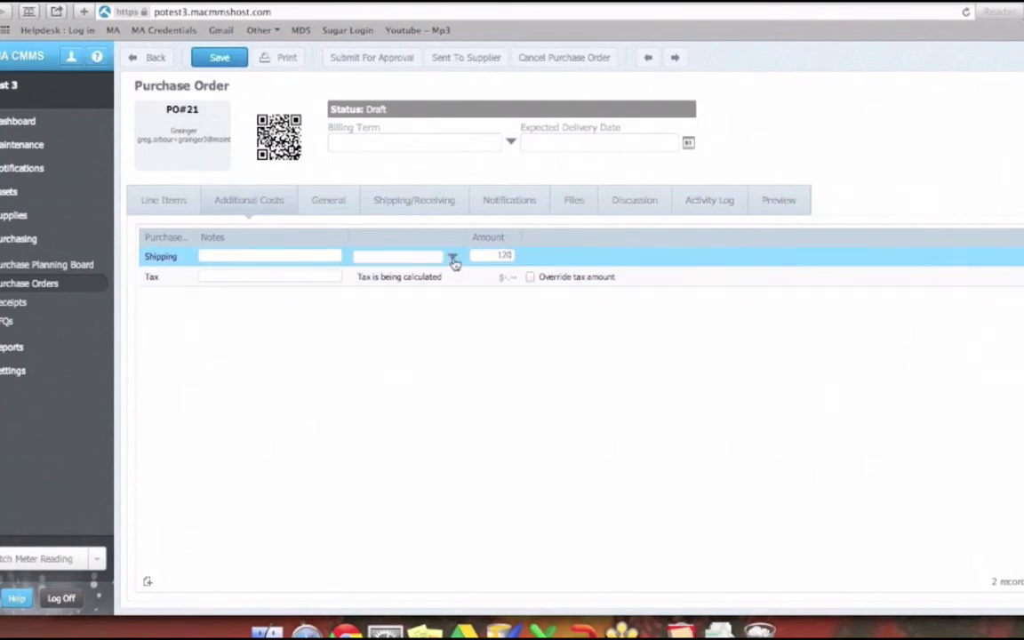
click(452, 259)
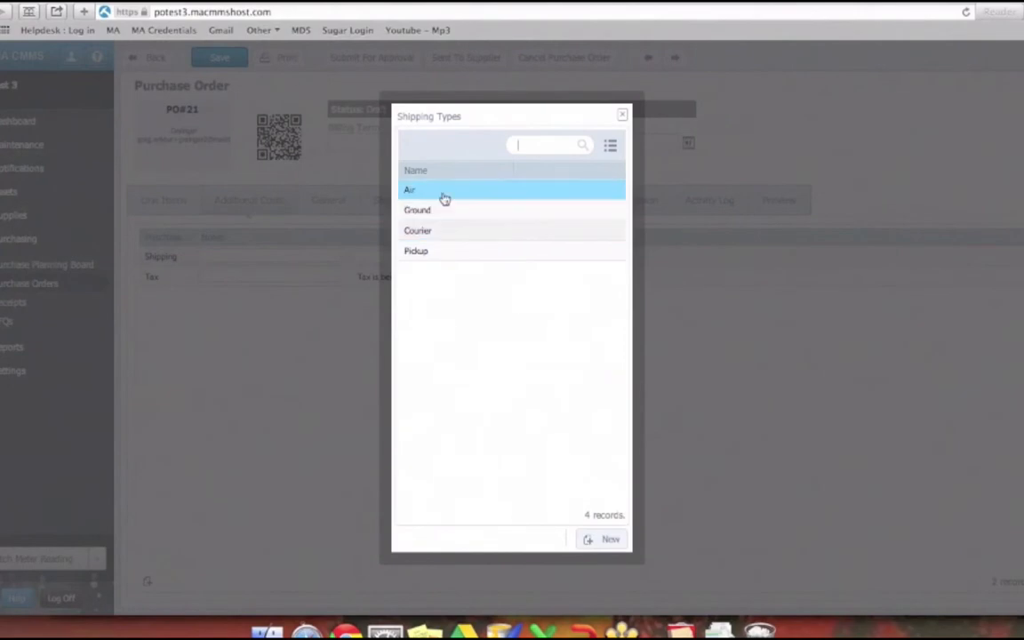
click(441, 251)
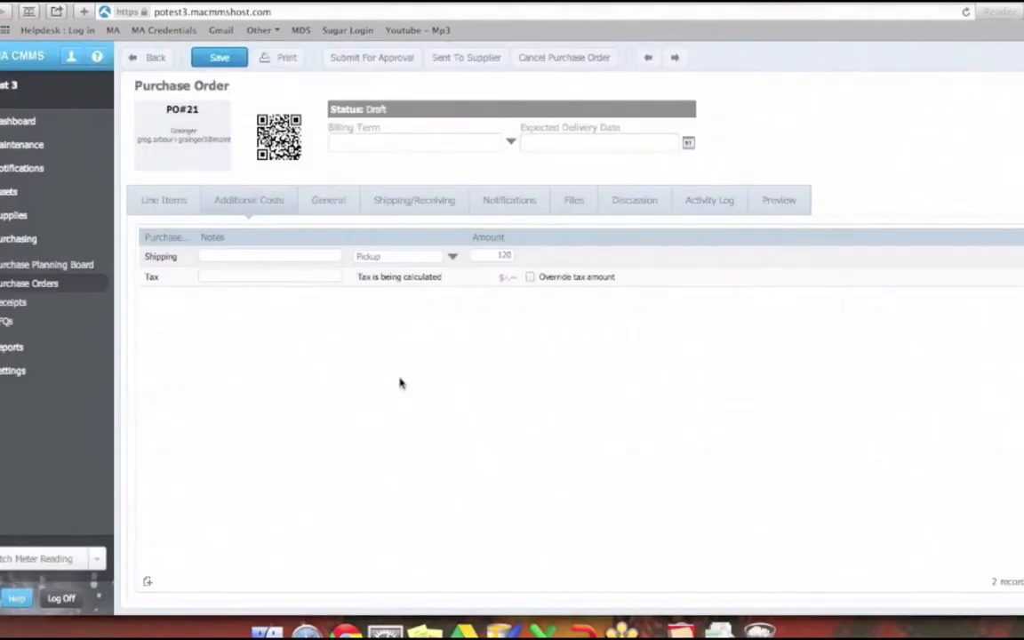
- Set the tax rate to 13% on both the Gear Rings and AAA Batteriers lines and save the purchase order
click(164, 201)
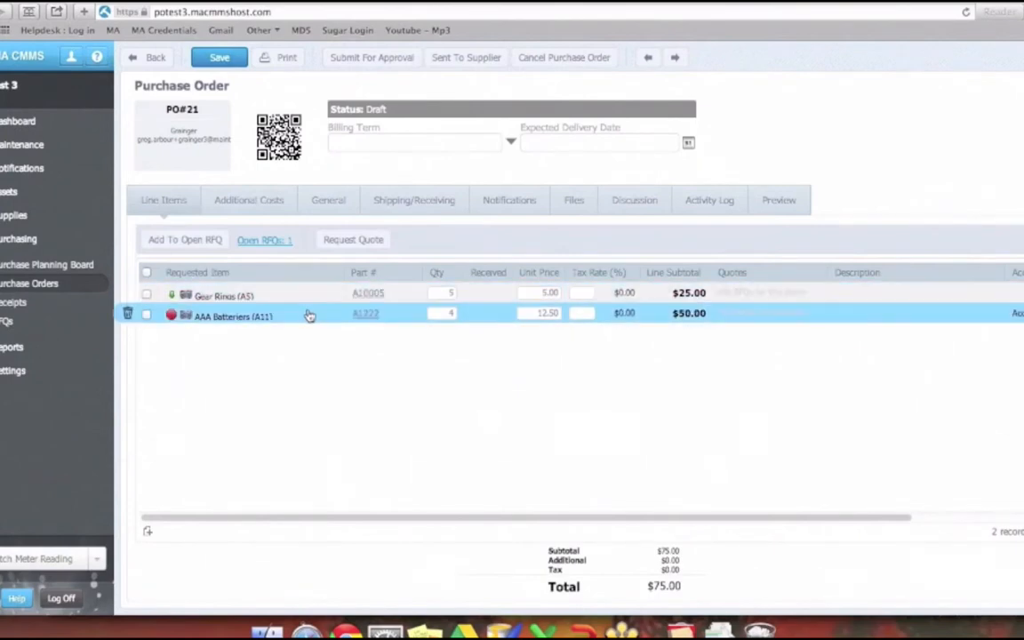
click(480, 292)
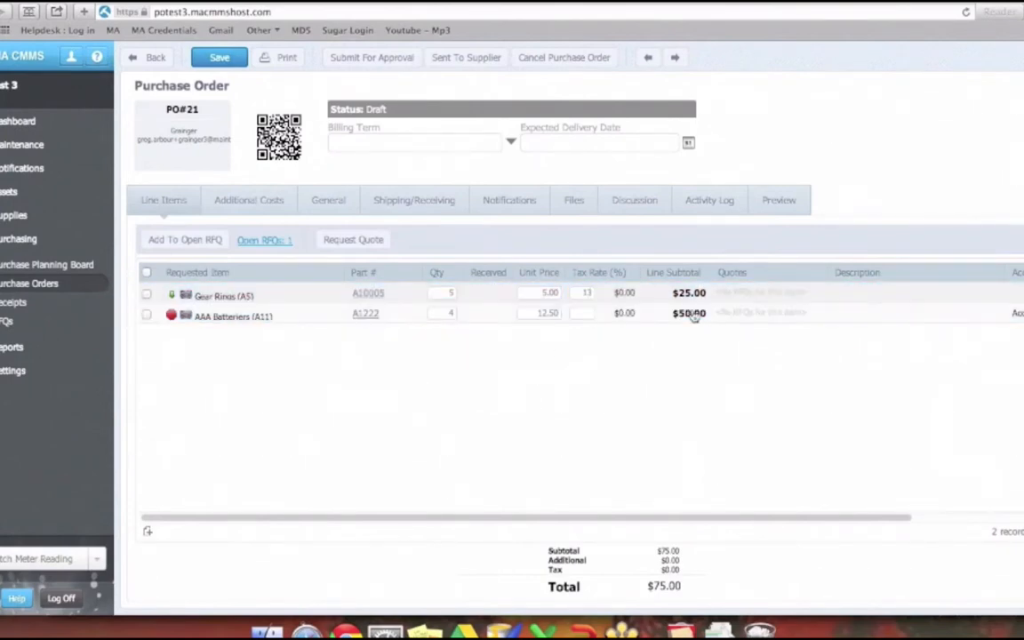
click(586, 314)
text(13)
click(233, 64)
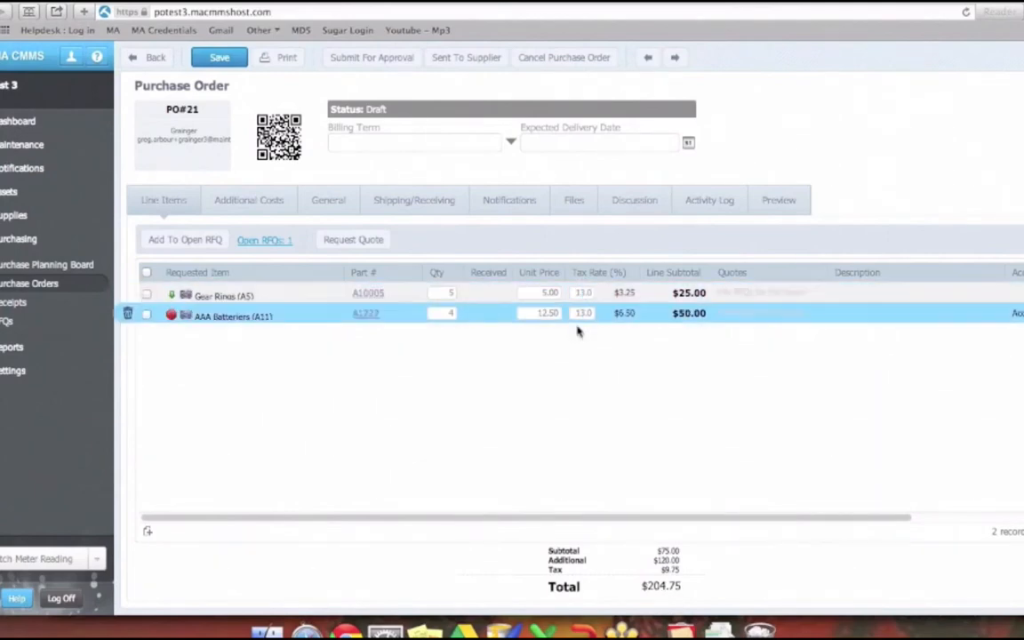
- Turn on the tax amount override in the order's additional costs
click(271, 204)
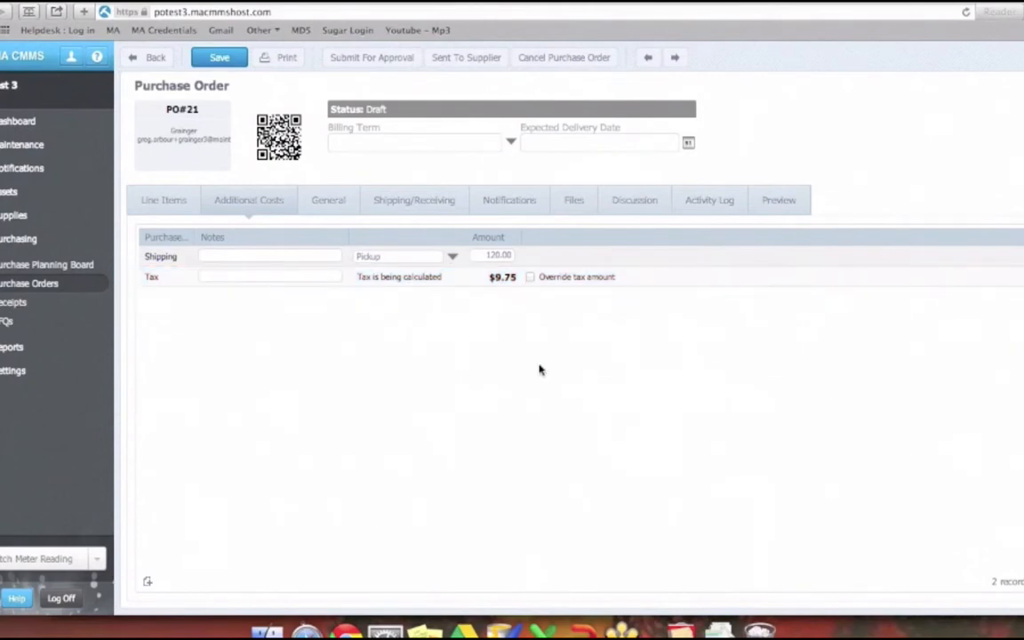
click(531, 278)
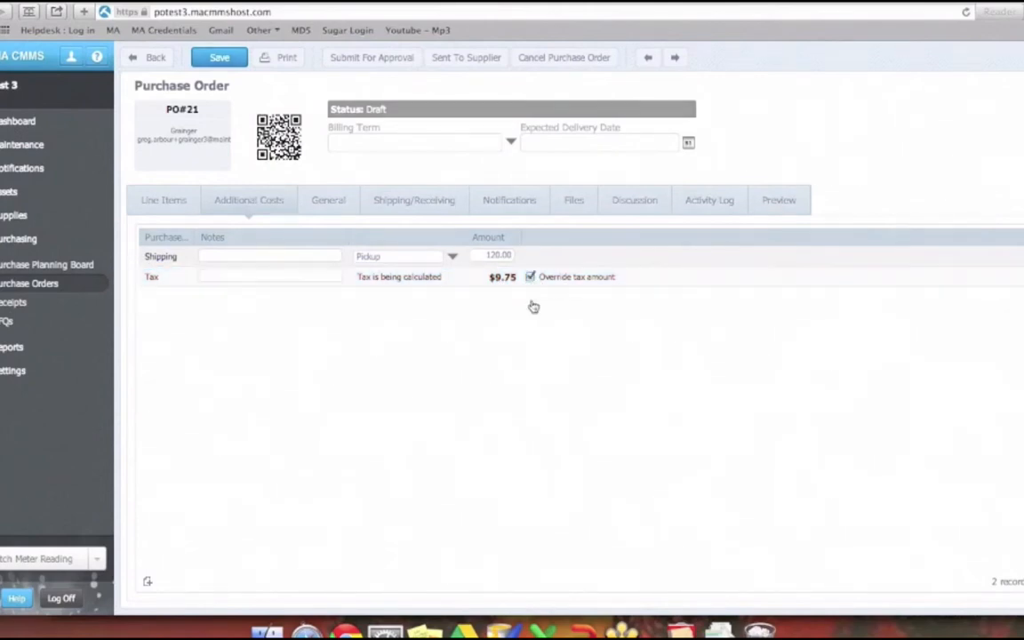
click(501, 276)
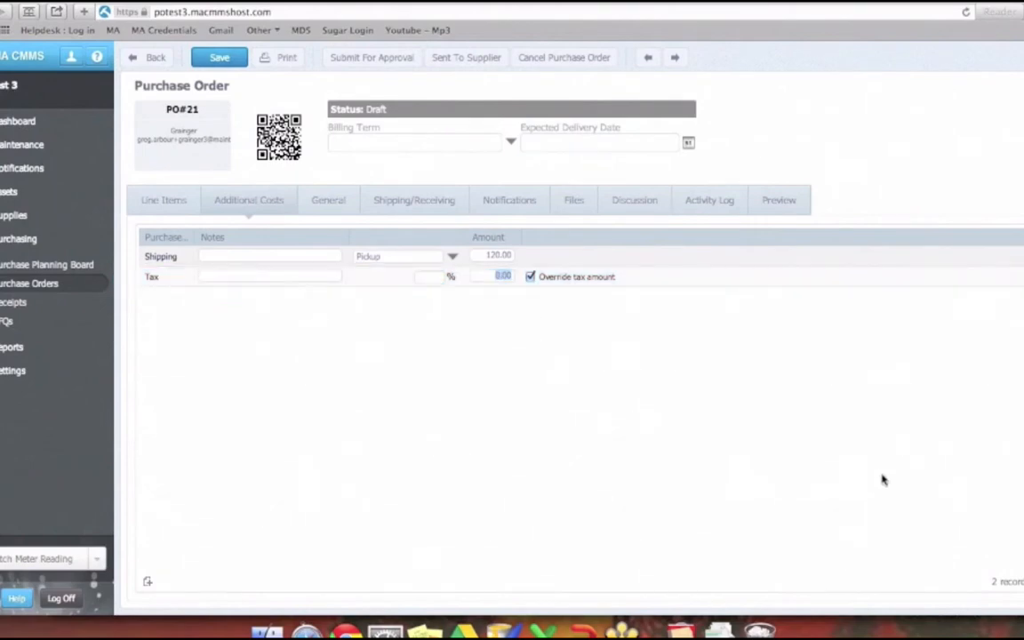
text(25)
- Check which additional cost types can be added to the order, close the list and save the purchase order
click(149, 582)
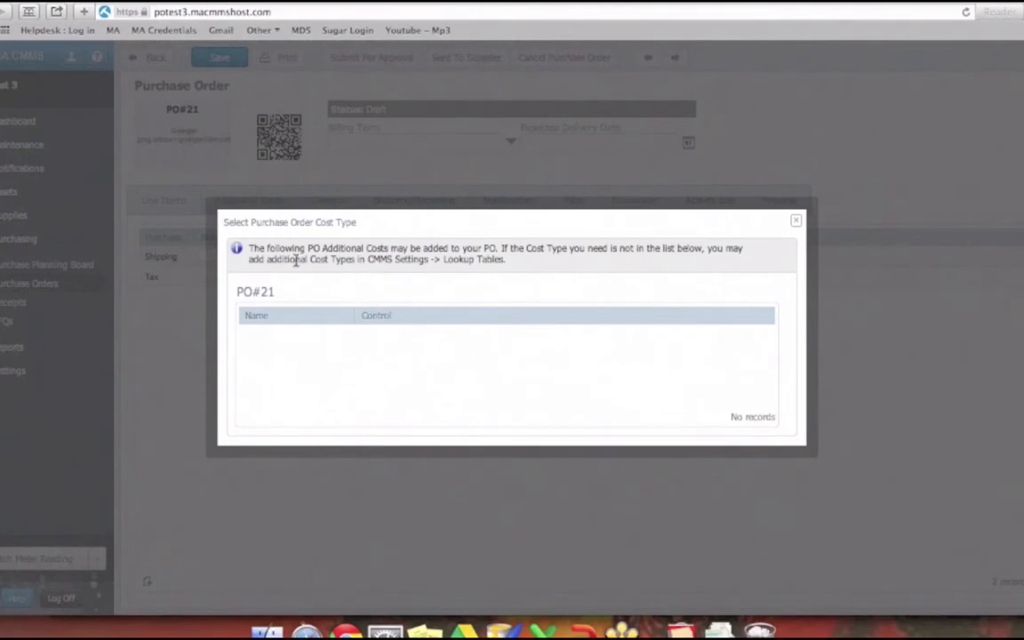
drag(249, 248, 427, 258)
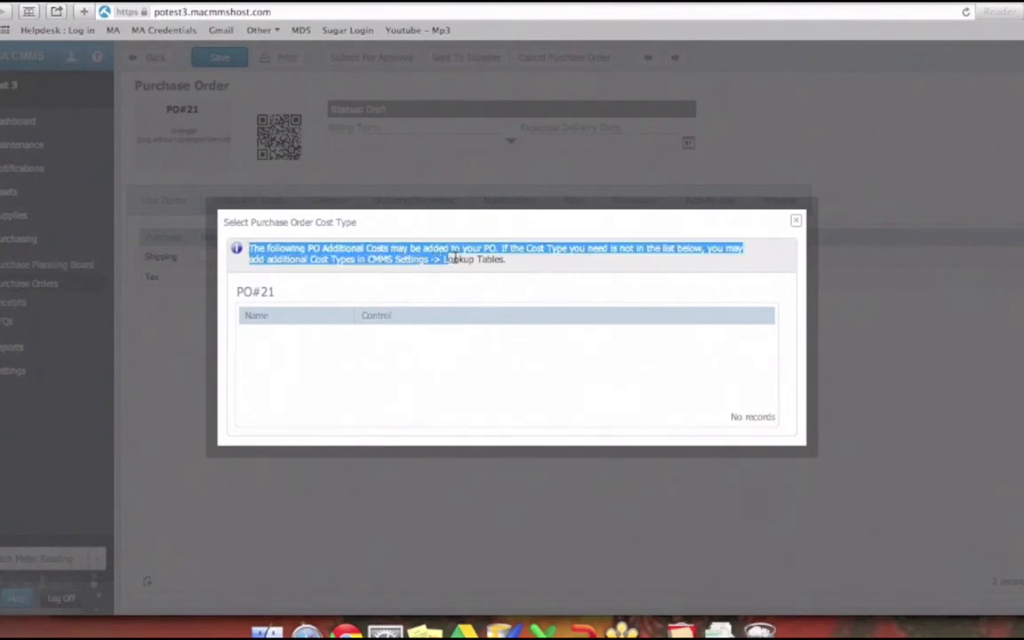
click(520, 270)
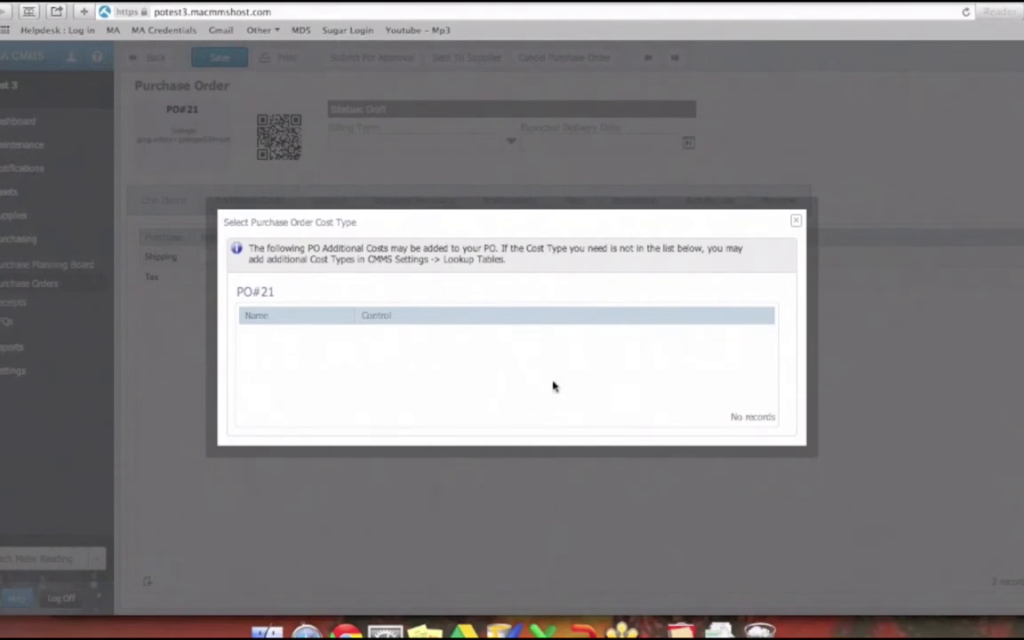
click(796, 220)
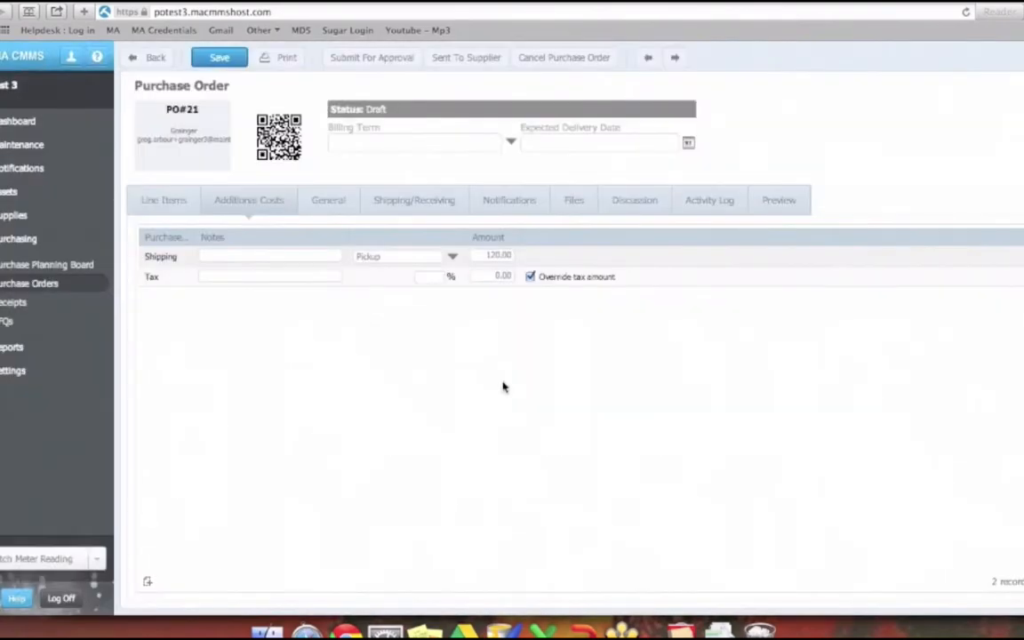
click(235, 63)
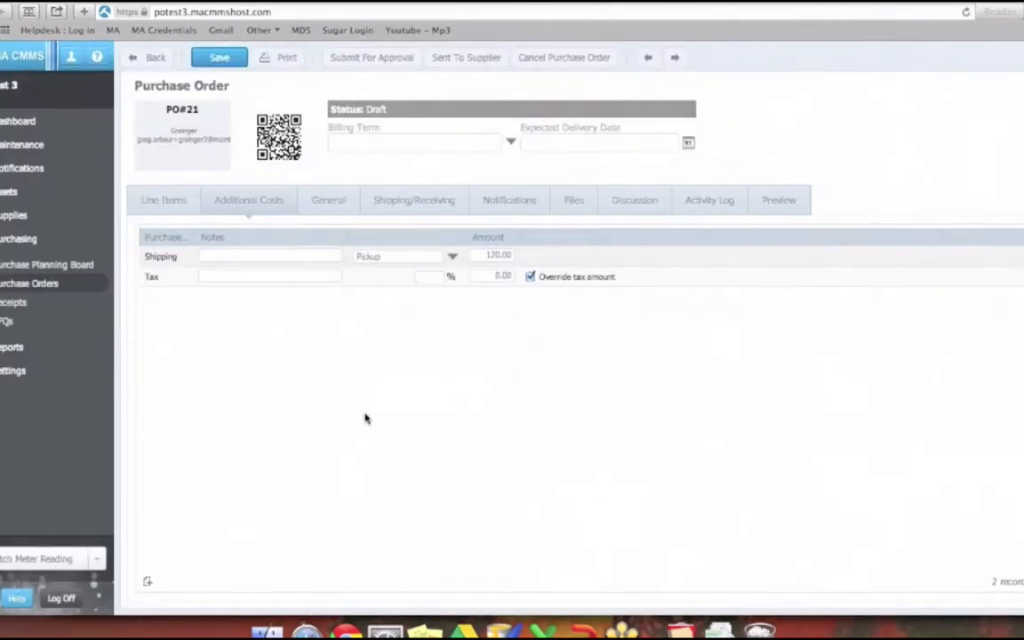
- Review the order's general details, including account and charge department, alongside its line items
click(321, 203)
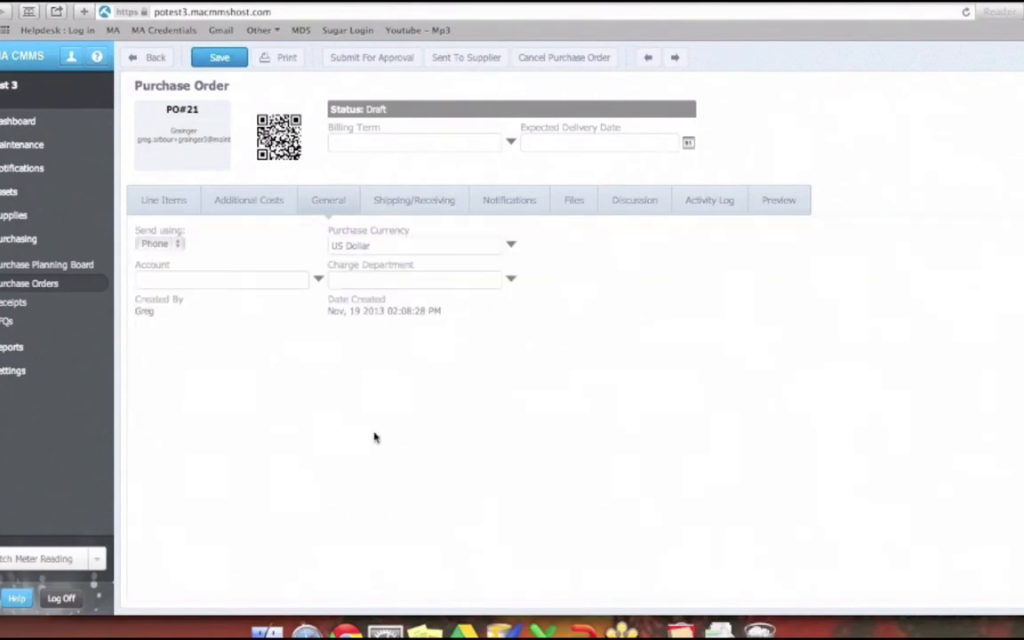
click(155, 203)
click(285, 297)
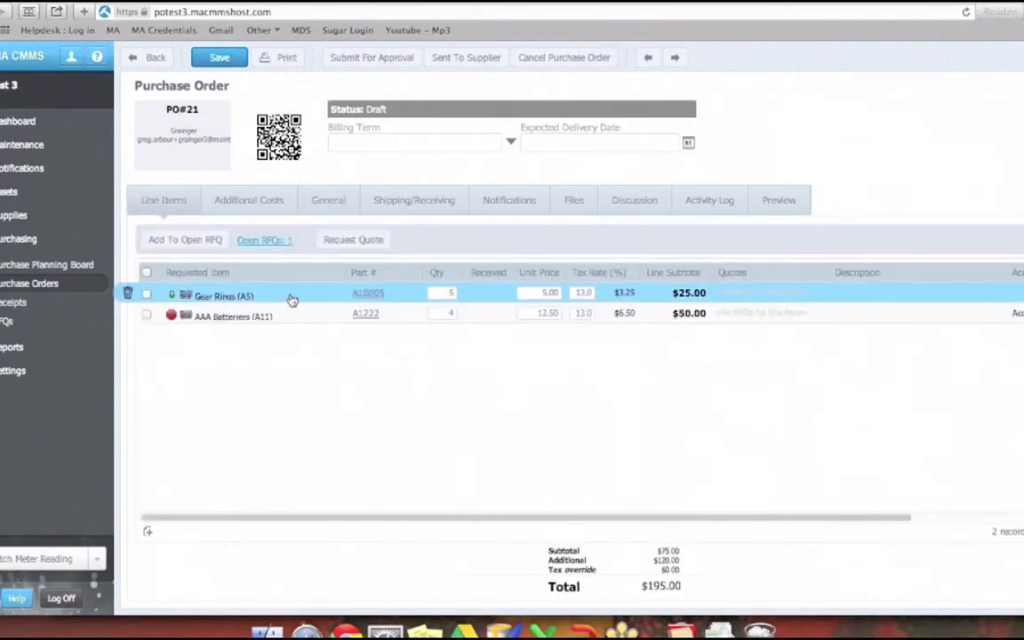
click(316, 208)
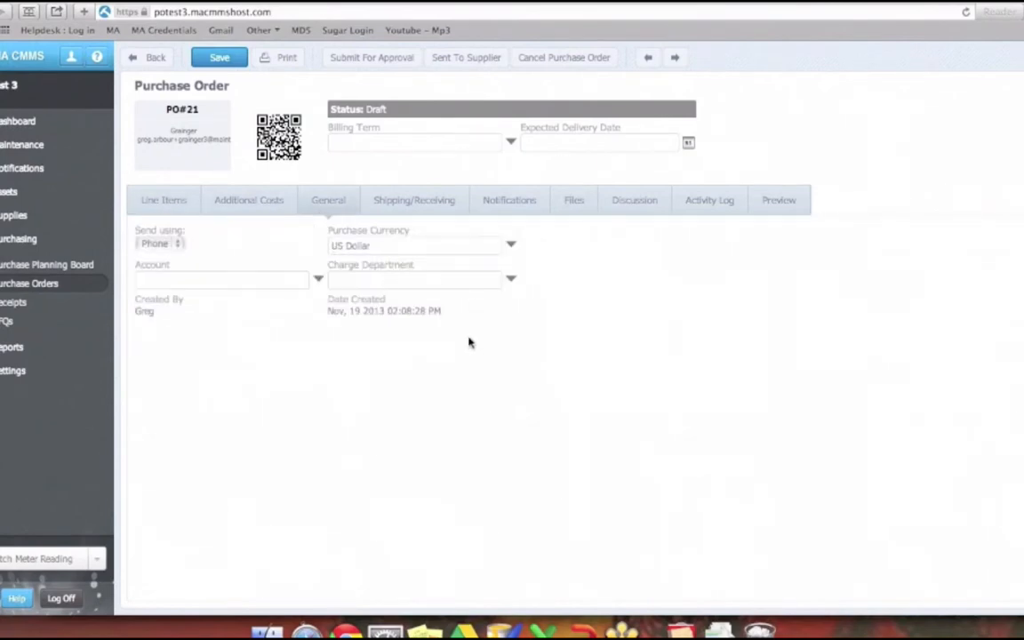
- Set the order's Ship To location to Toronto Parts Room (A6) and save the purchase order
click(408, 205)
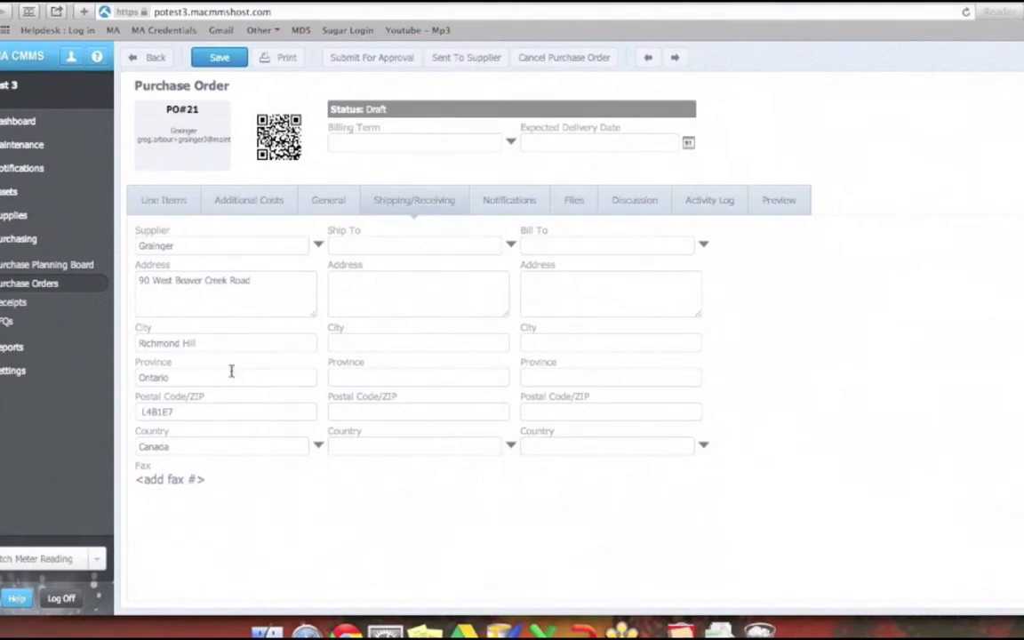
click(513, 246)
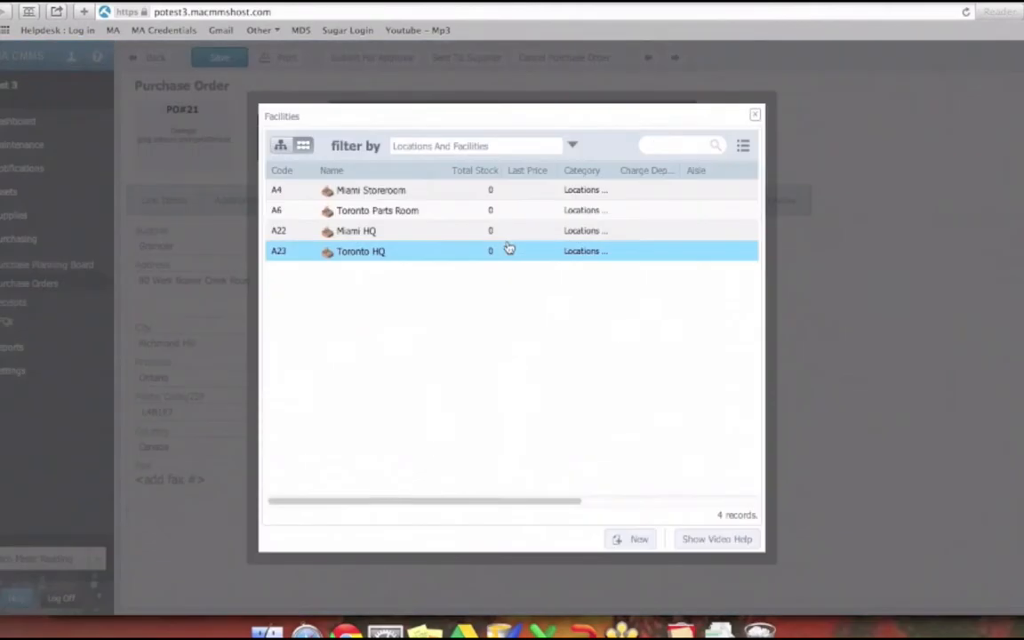
click(400, 253)
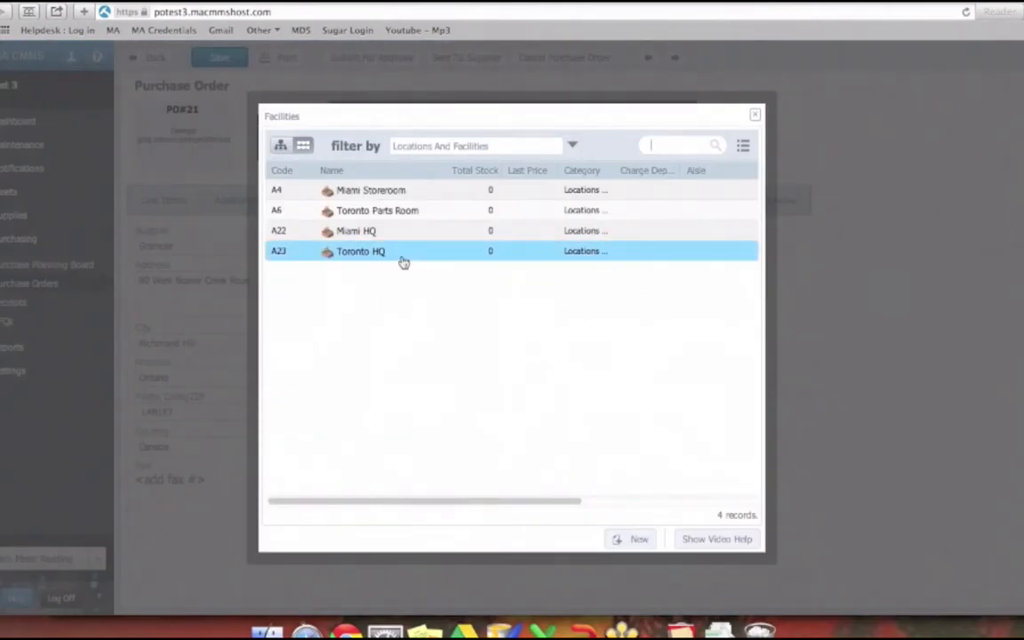
click(385, 211)
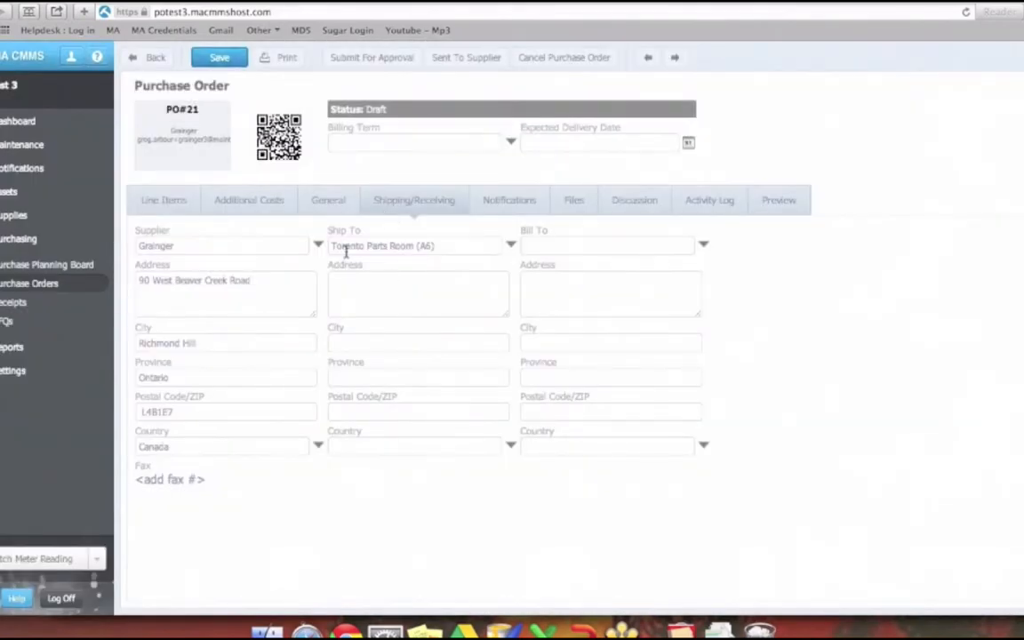
click(214, 59)
- Set the order's Bill To location to Miami Storeroom (A4) and save the purchase order
click(704, 248)
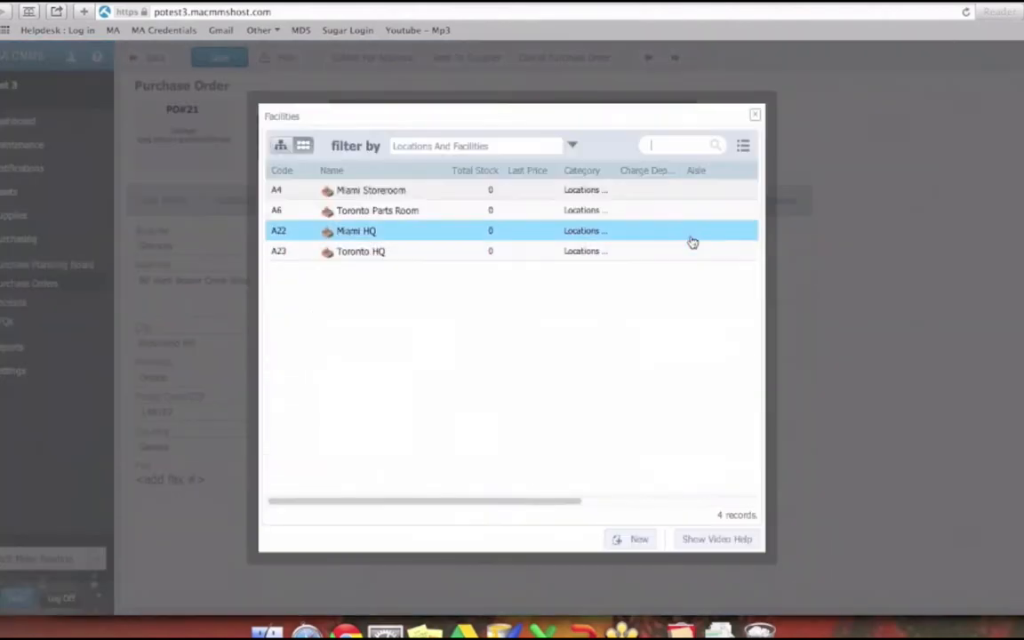
click(377, 191)
drag(526, 245, 649, 246)
click(766, 294)
click(204, 60)
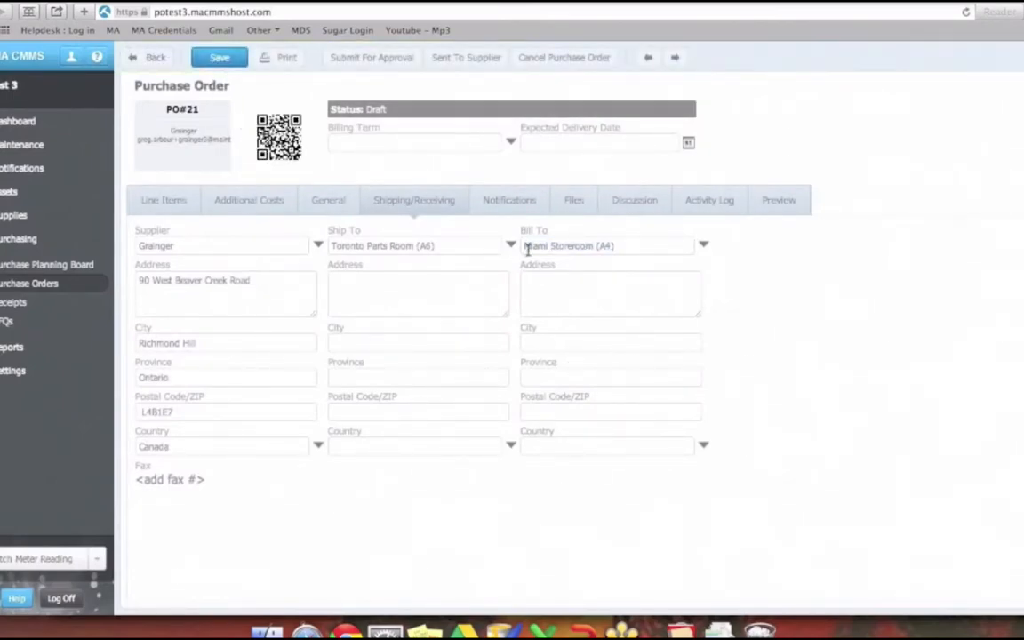
- Remove Purchasing from the technicians notified about the purchase order and confirm the deletion
click(526, 207)
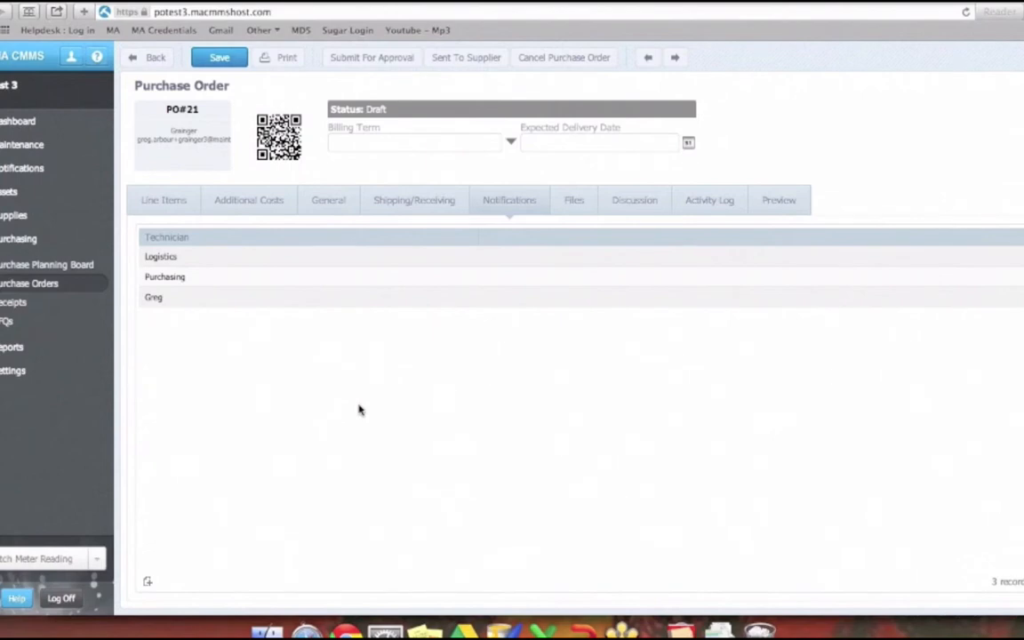
click(171, 278)
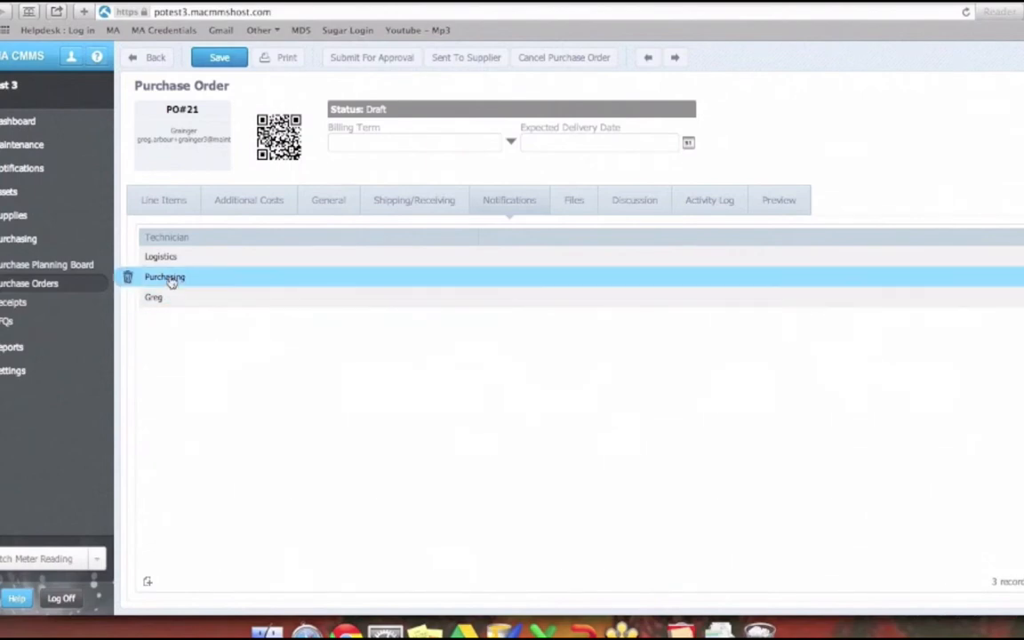
click(127, 277)
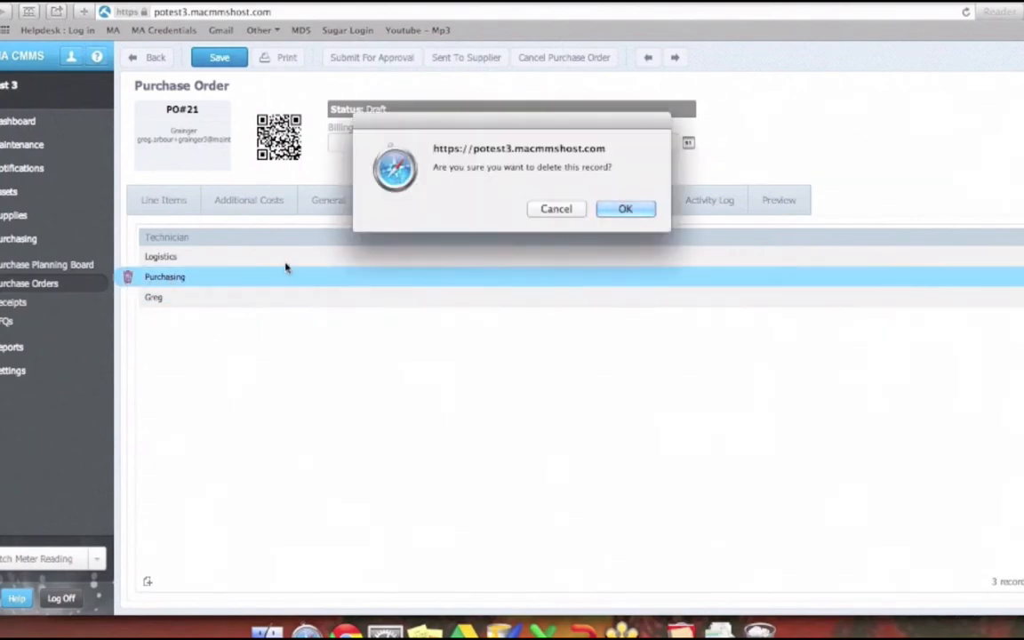
click(613, 210)
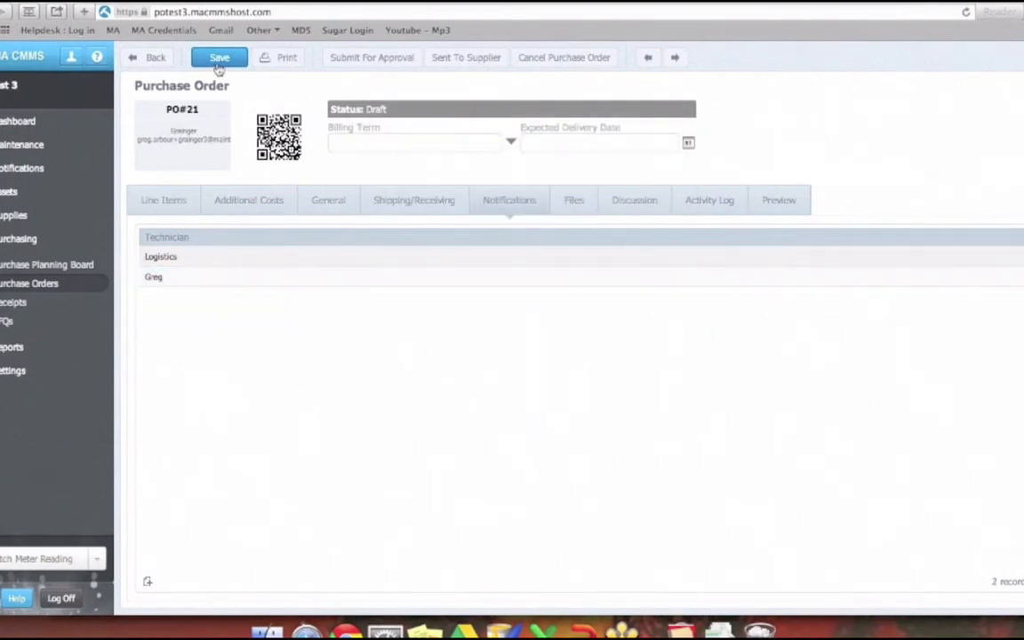
- Reopen the draft Grainger order with two line items from the purchase orders list and check its notification recipients
click(63, 285)
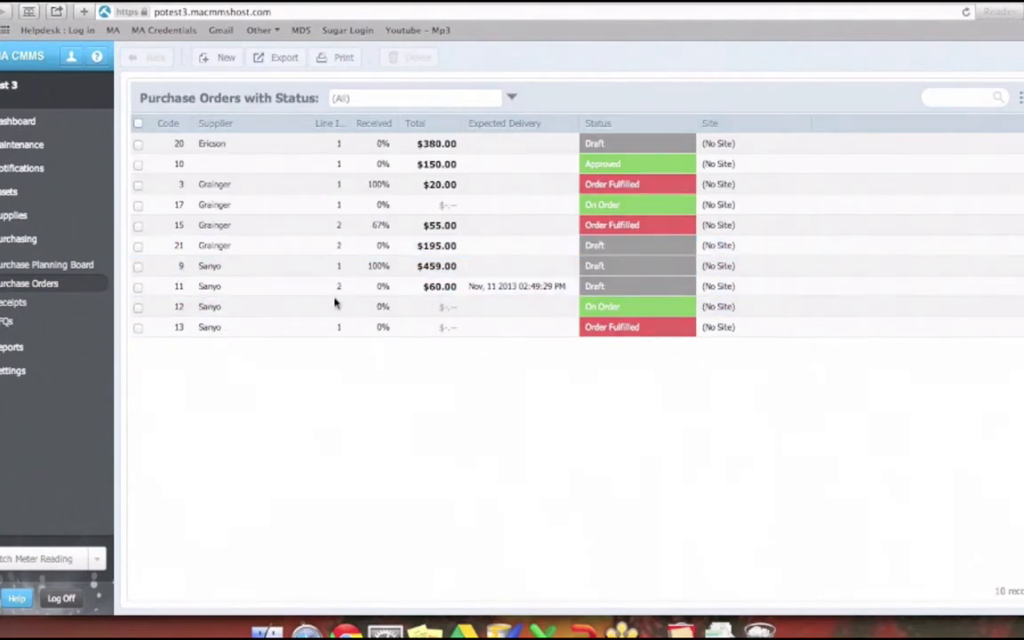
click(334, 247)
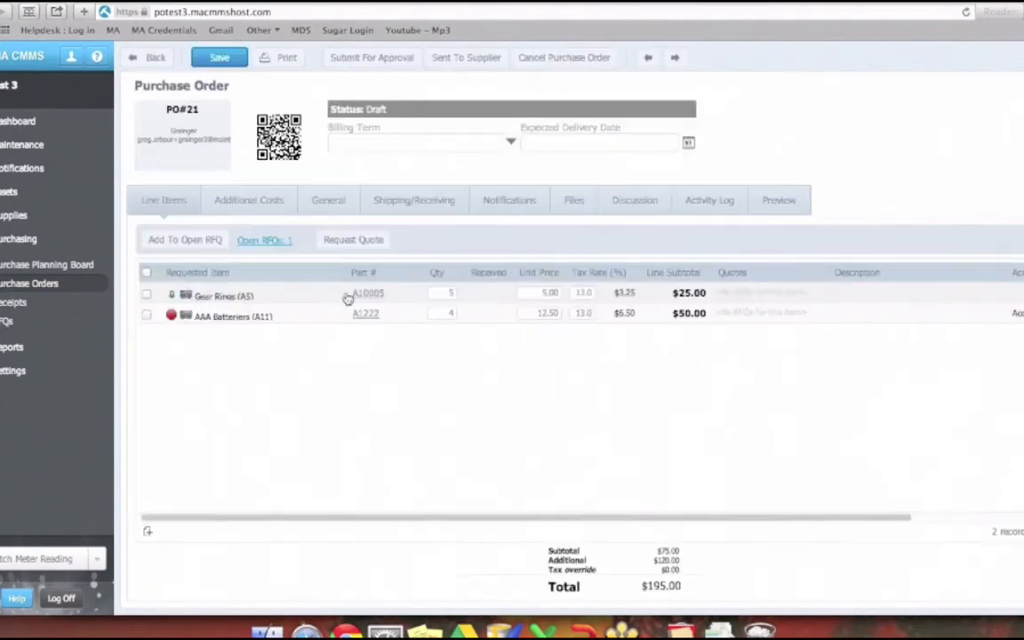
click(542, 206)
click(244, 58)
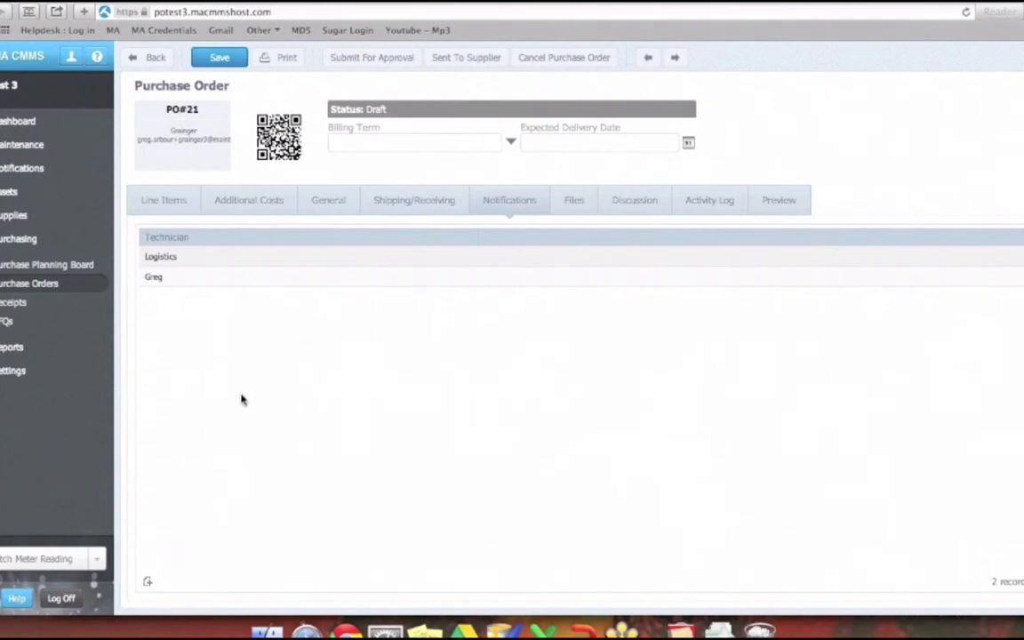
click(169, 275)
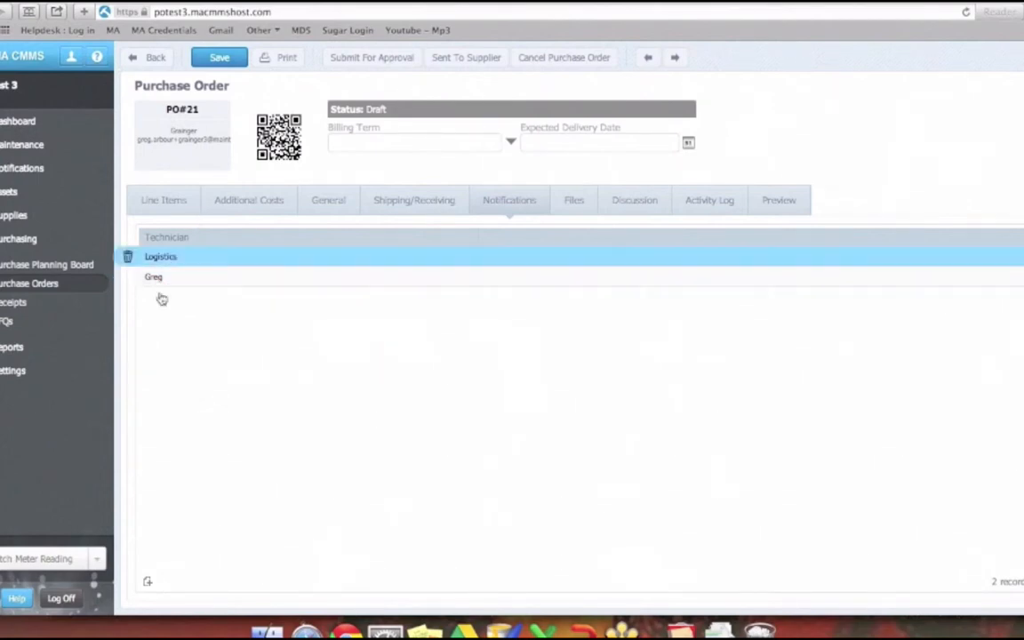
- Attach the Desktop image "Screen Shot 2013-11-14 at 3.54.37 PM" to the purchase order's files and save the order
click(164, 201)
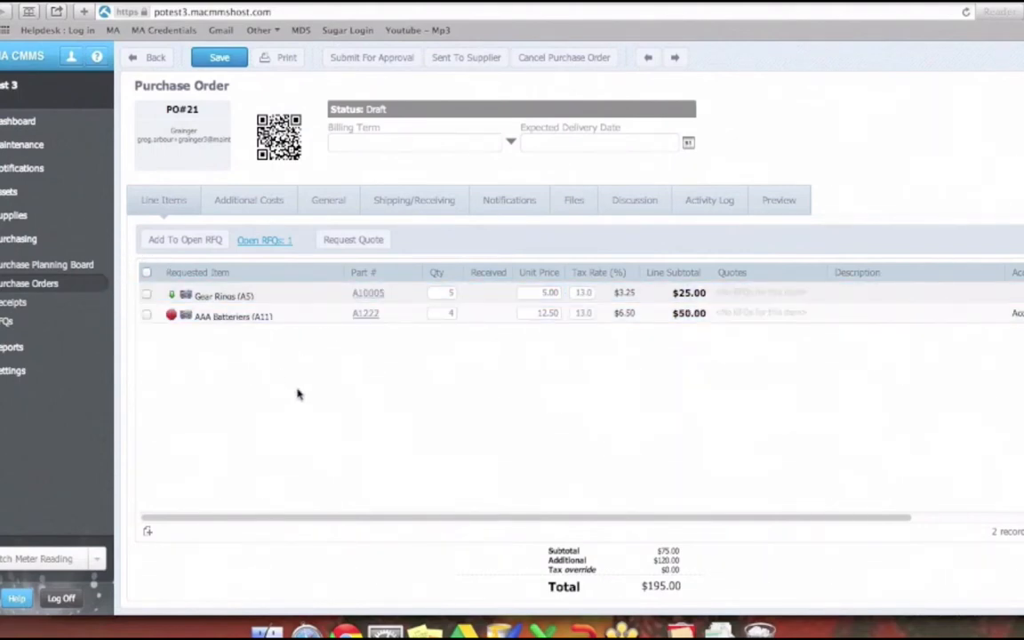
click(509, 201)
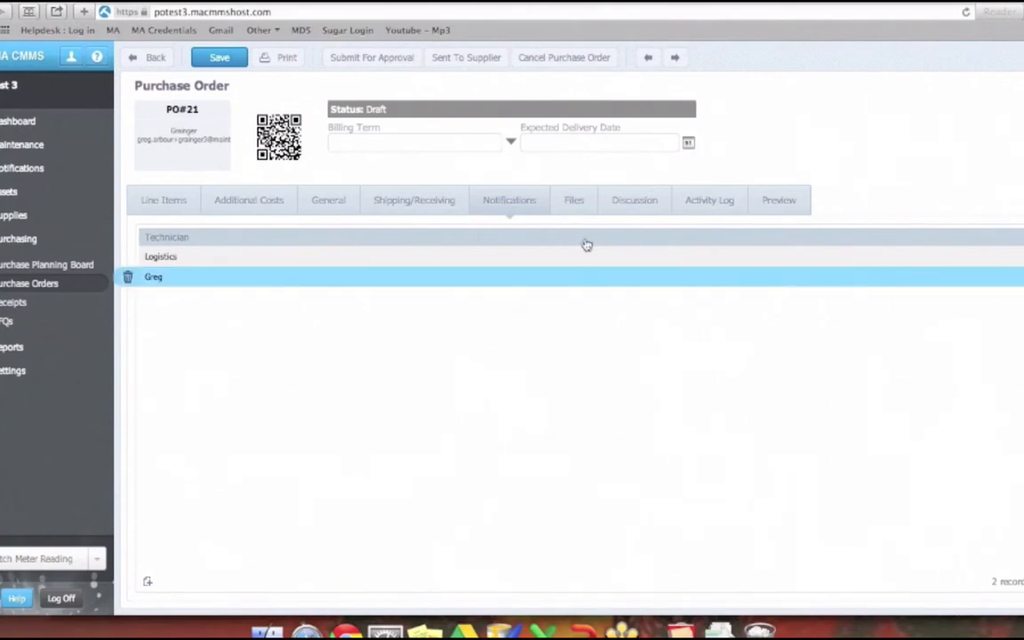
click(579, 210)
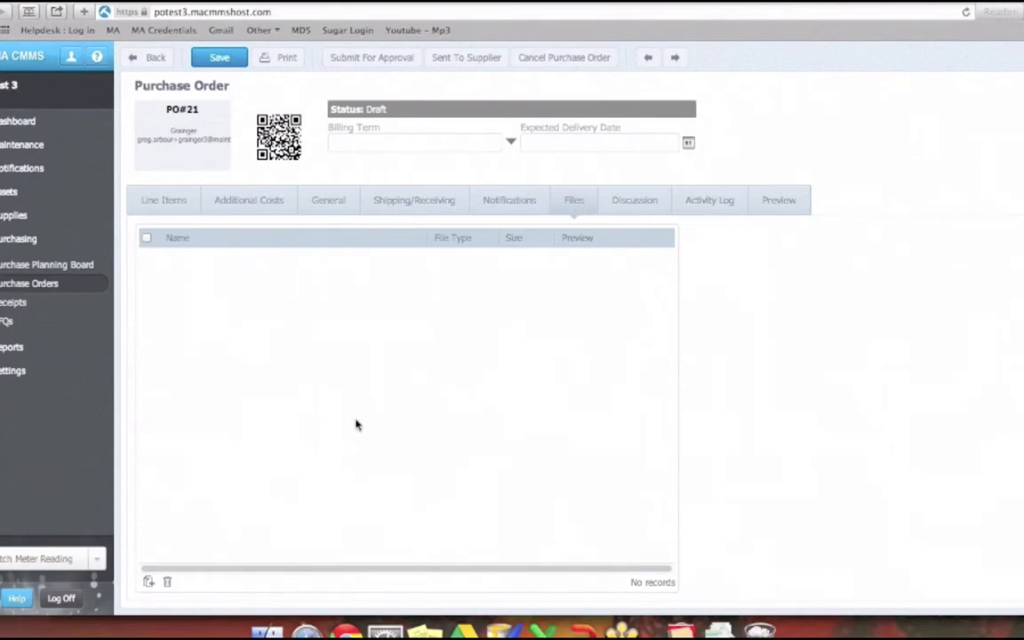
click(148, 581)
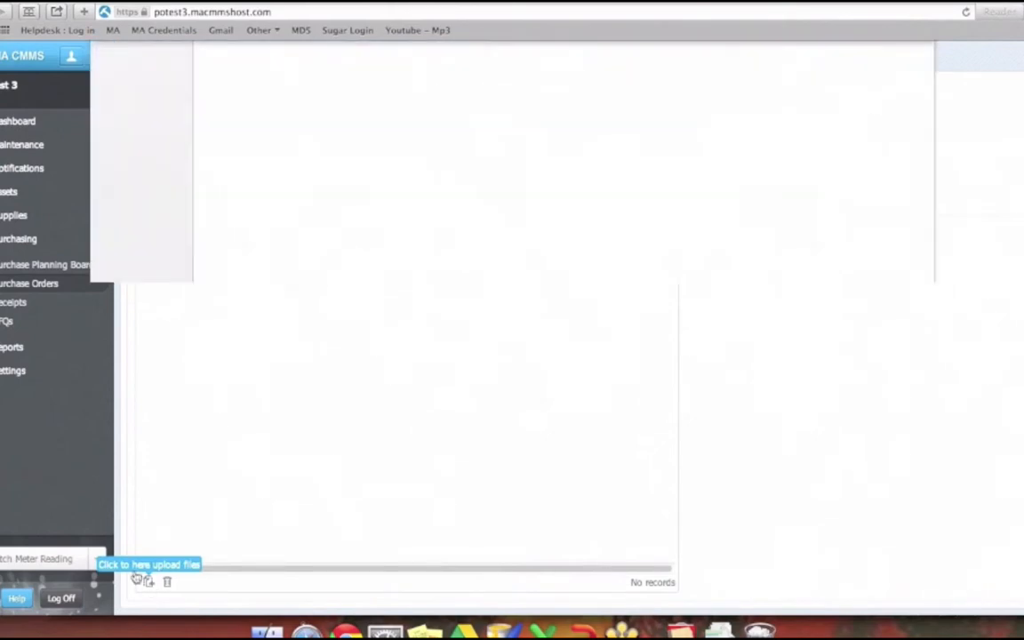
click(281, 317)
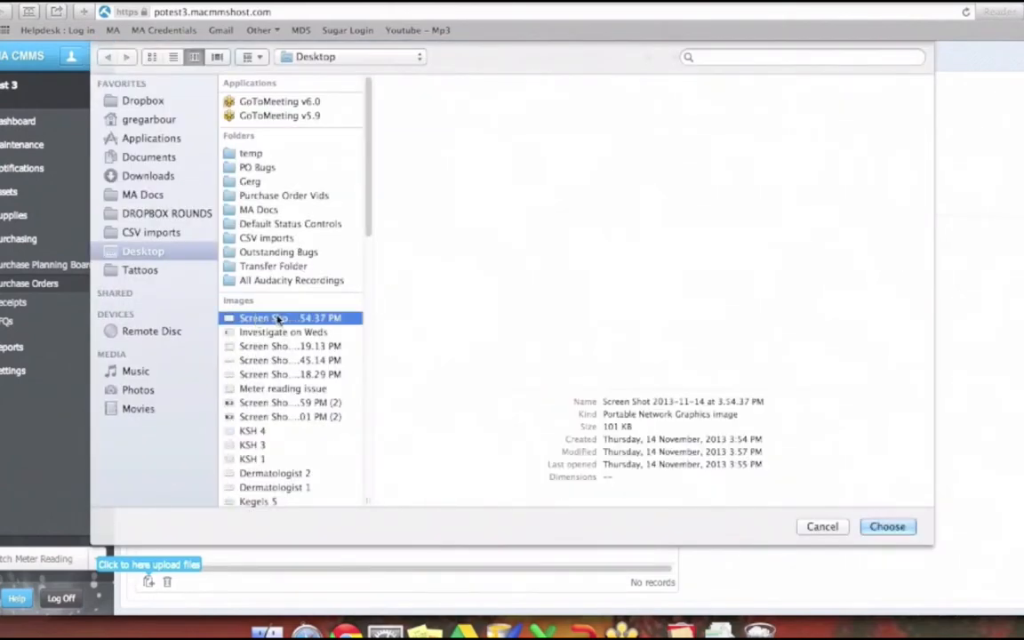
click(884, 527)
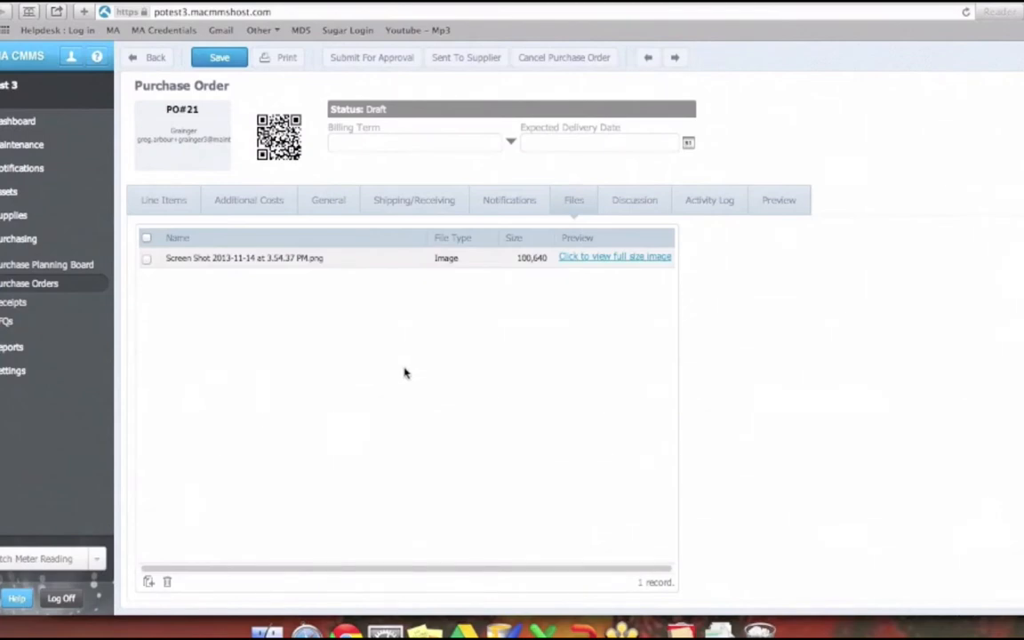
click(236, 60)
- Submit the draft purchase order for approval with the comment "Please approve"
click(162, 197)
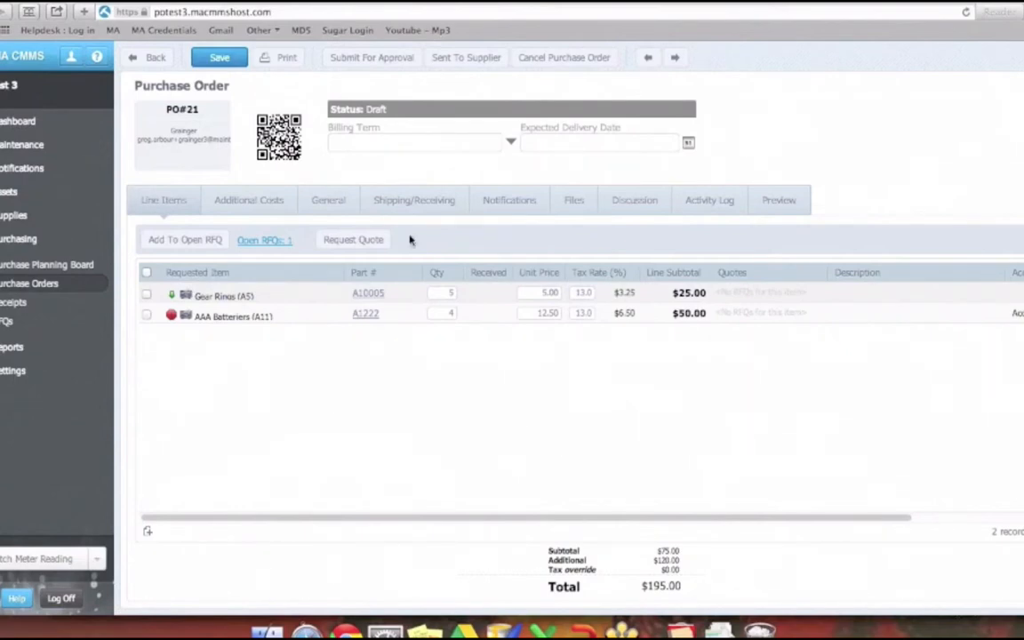
click(380, 62)
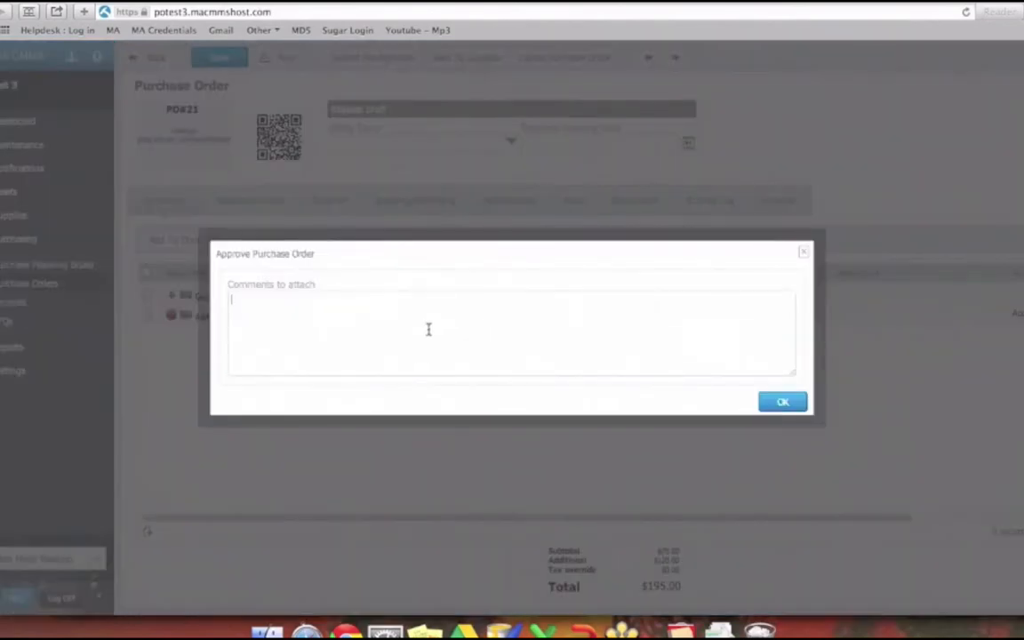
text(Please approve)
click(782, 403)
click(781, 402)
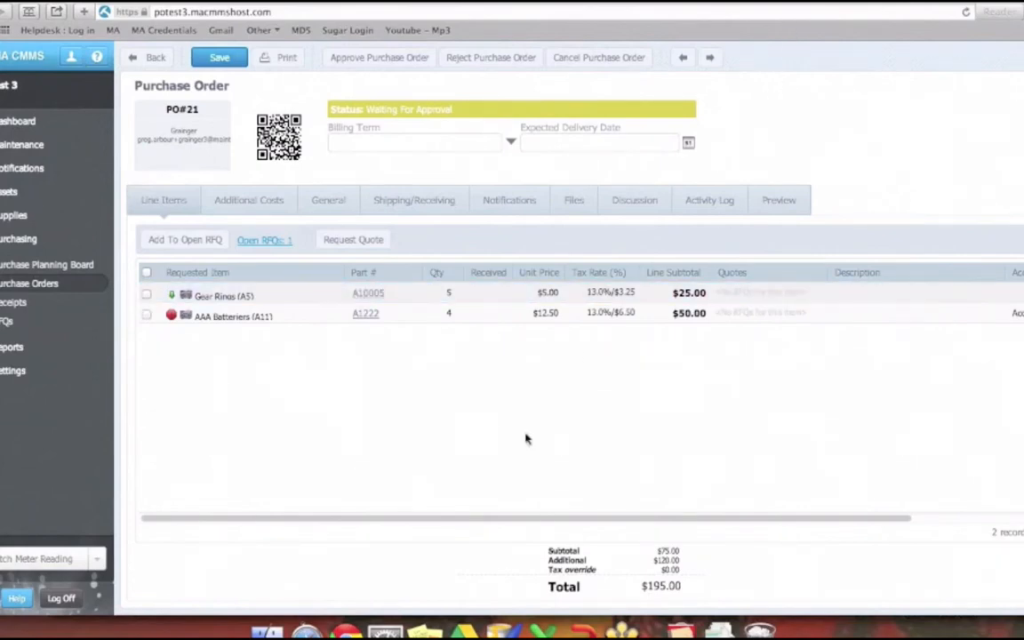
- Check the waiting order's attached file and line items, and approve the purchase order without a comment
click(565, 208)
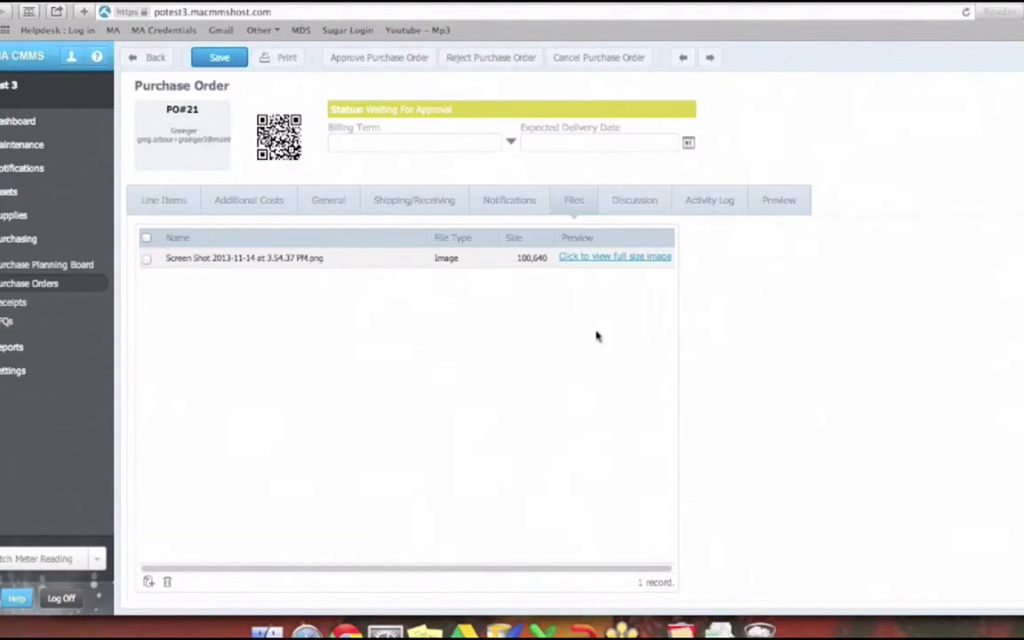
click(187, 203)
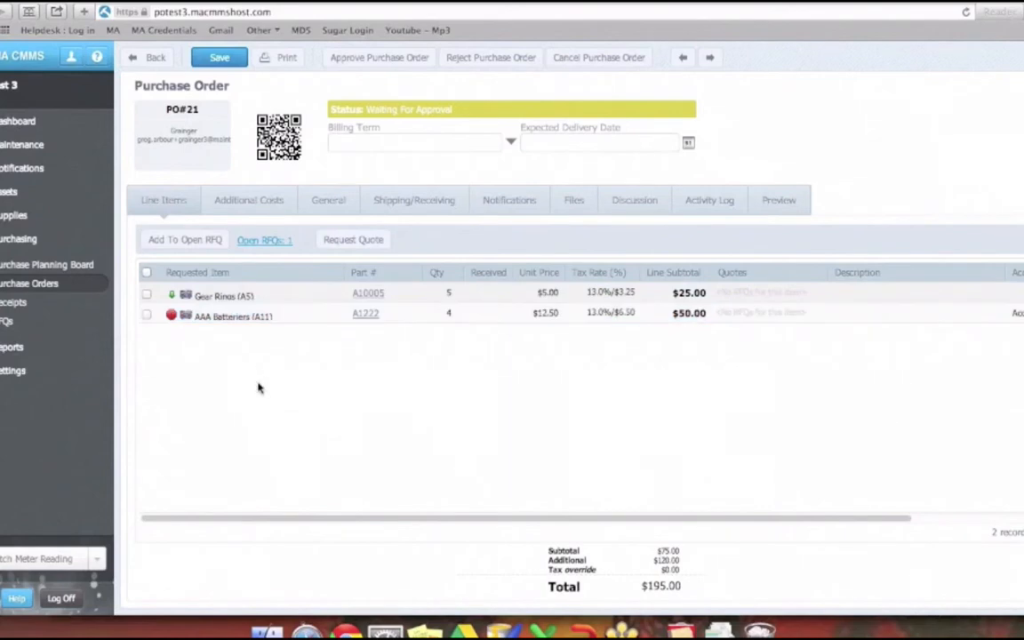
click(350, 62)
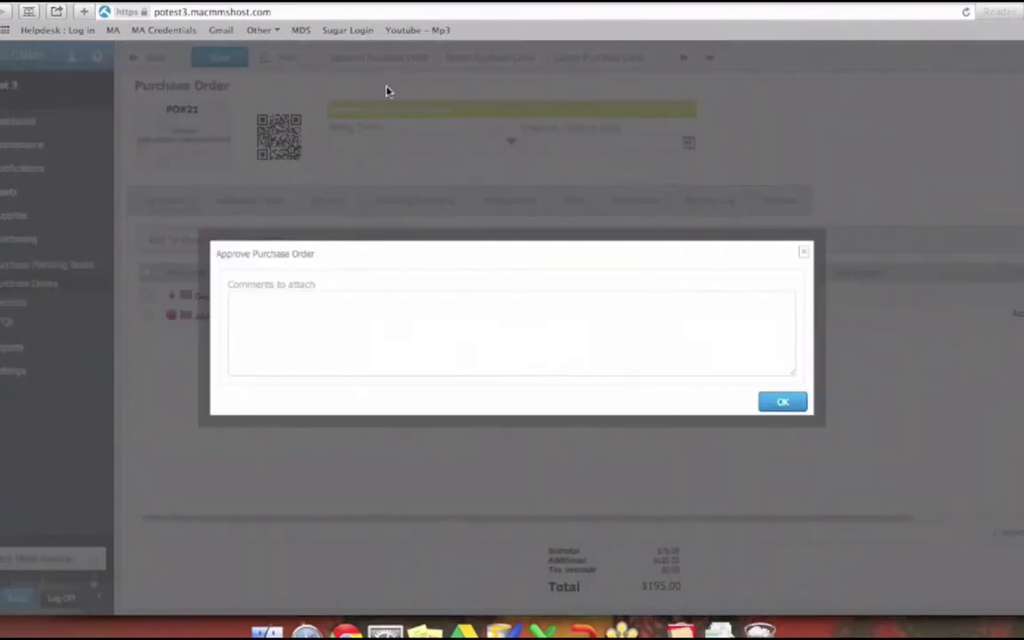
click(781, 401)
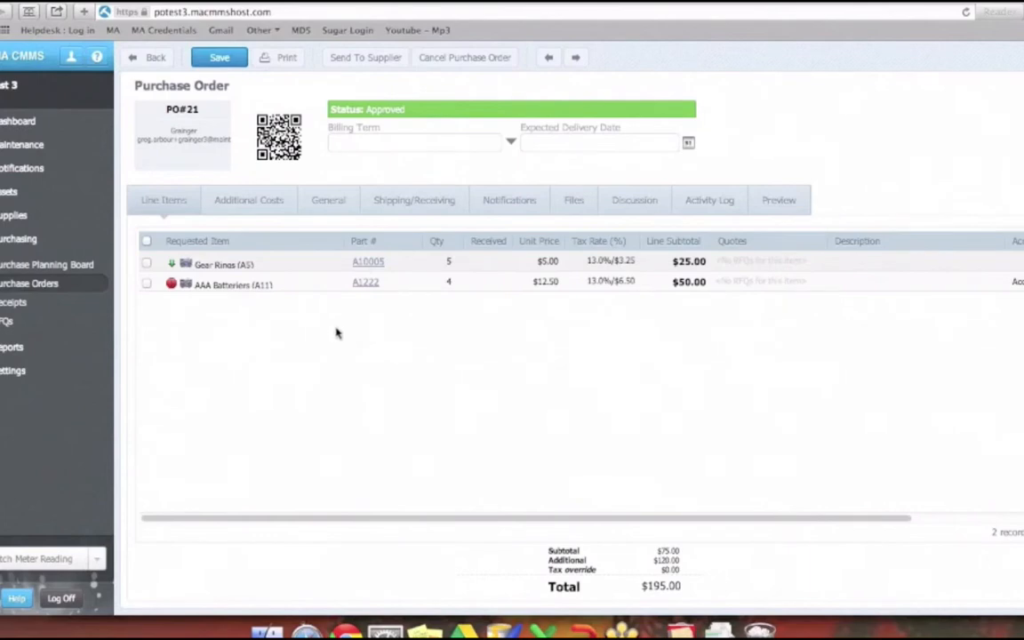
- Review the approved order's details and supplier copy, and mark it as sent to the supplier with the comment "Comment"
click(223, 204)
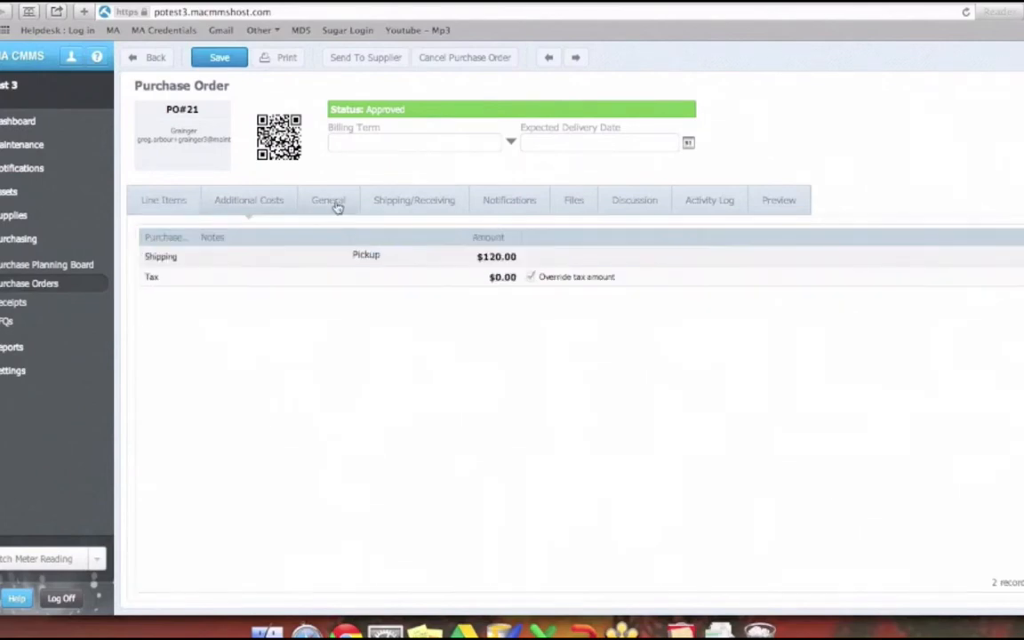
click(346, 205)
click(420, 204)
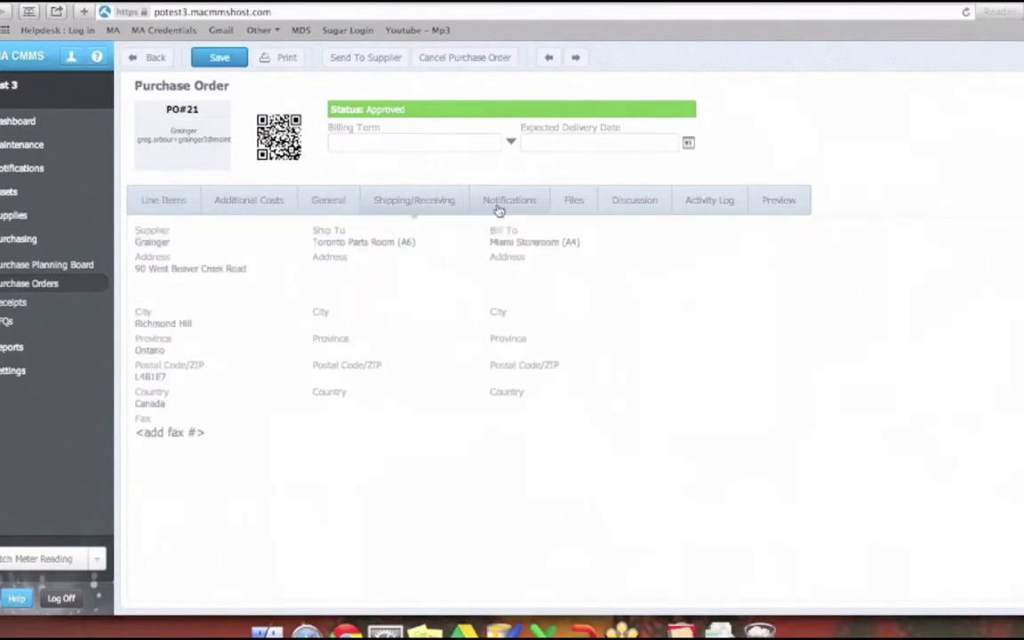
click(499, 207)
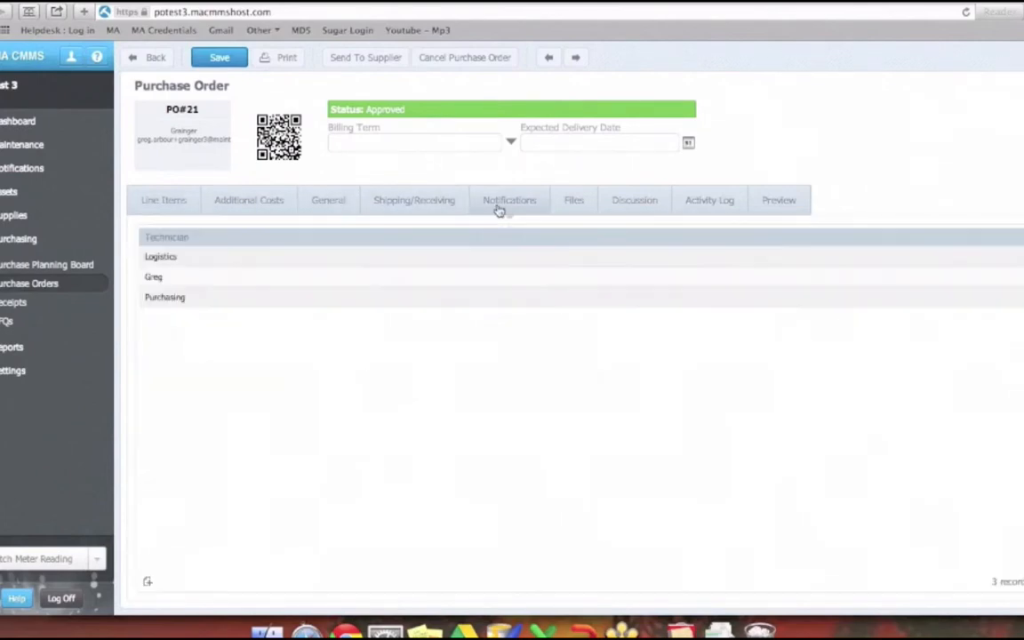
click(365, 63)
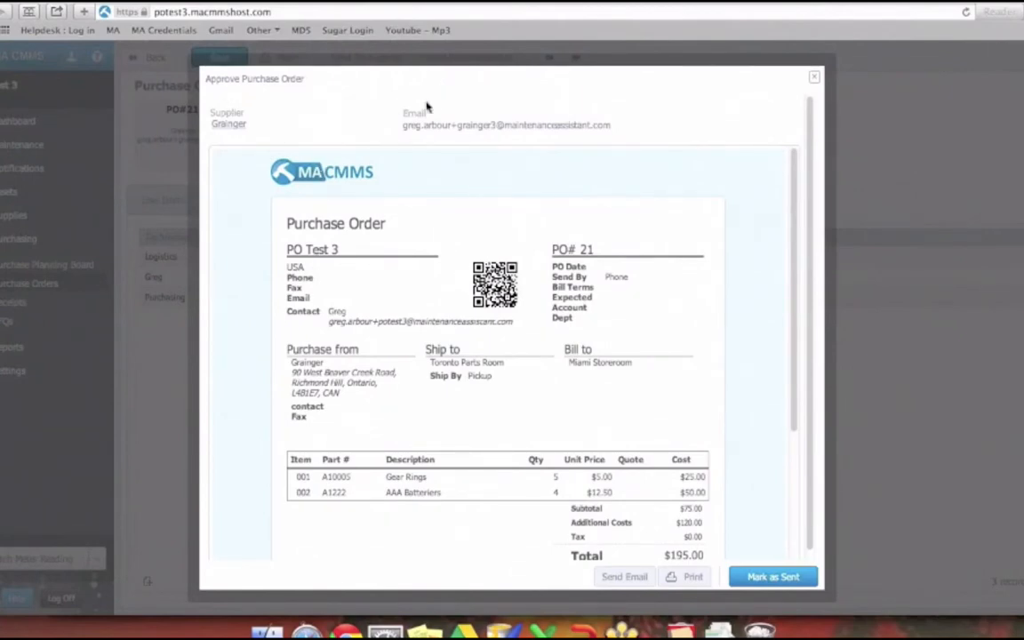
scroll(398, 298, down, 5)
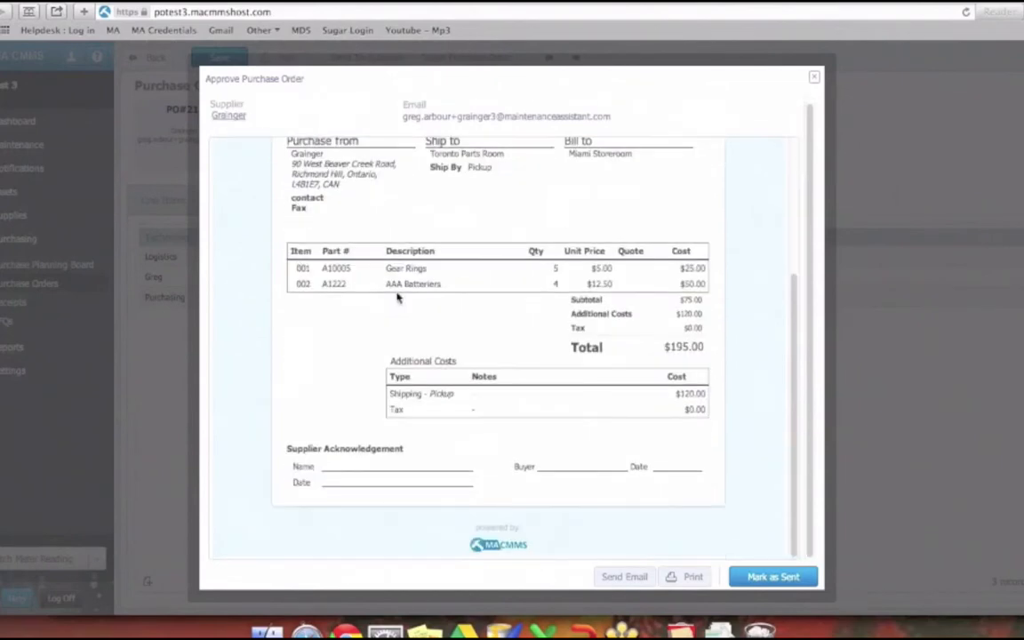
scroll(398, 300, up, 4)
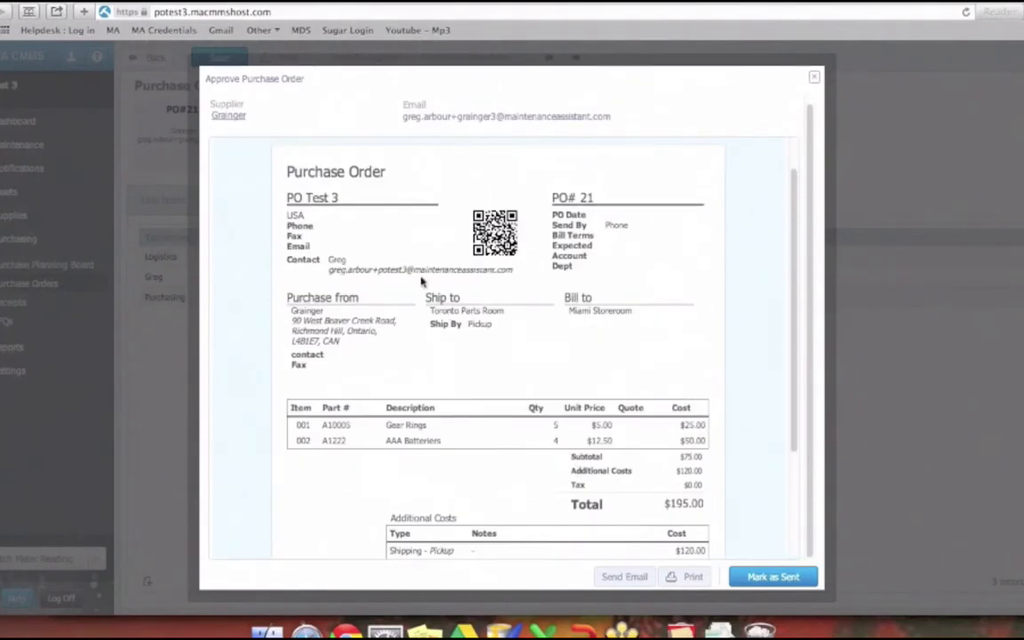
scroll(532, 404, up, 1)
scroll(533, 404, up, 1)
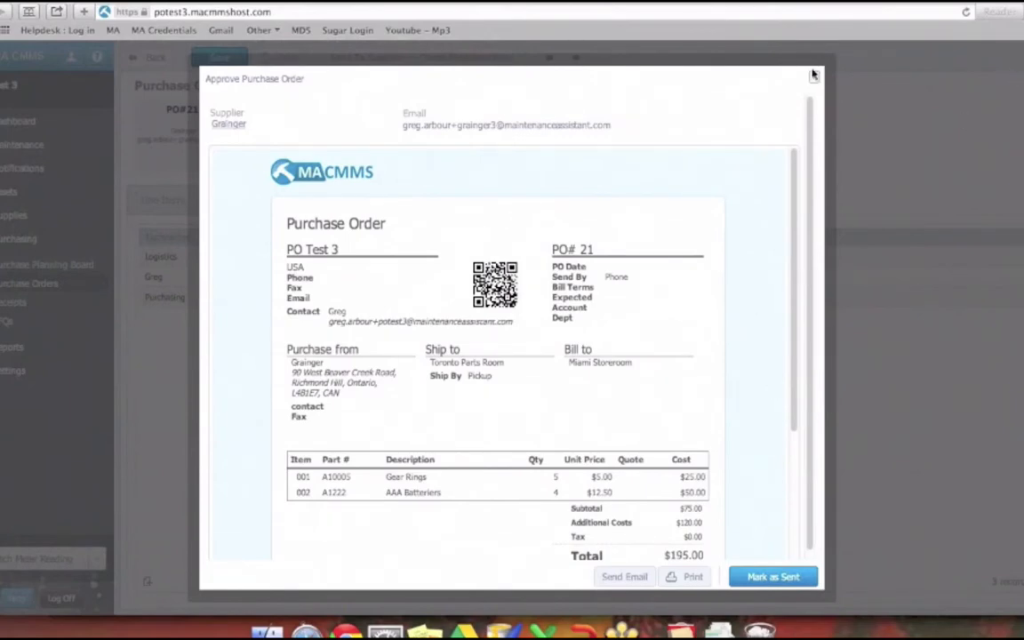
click(771, 577)
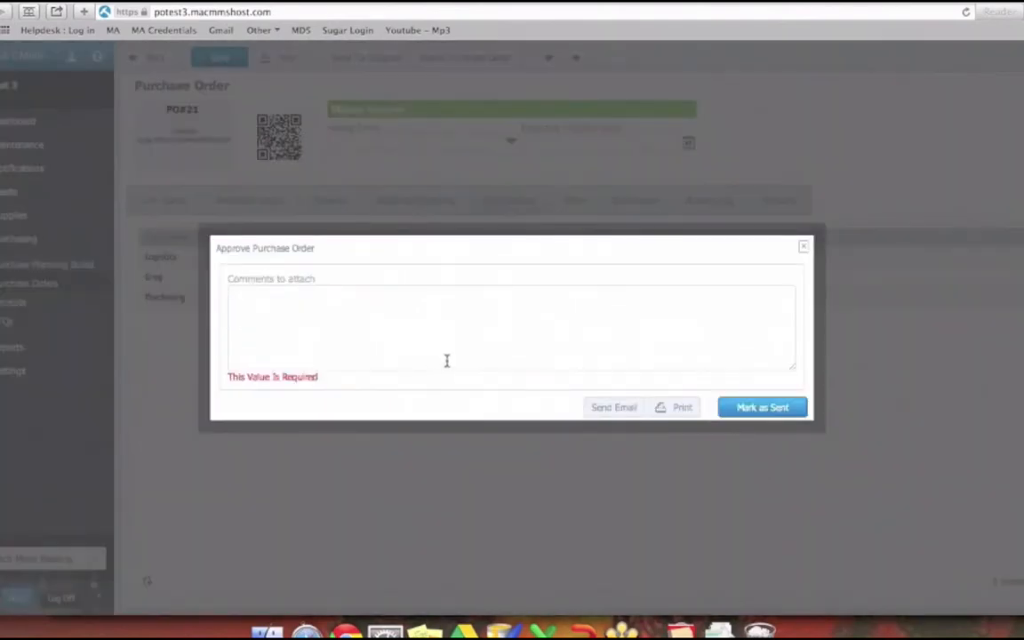
text(Coment)
click(763, 407)
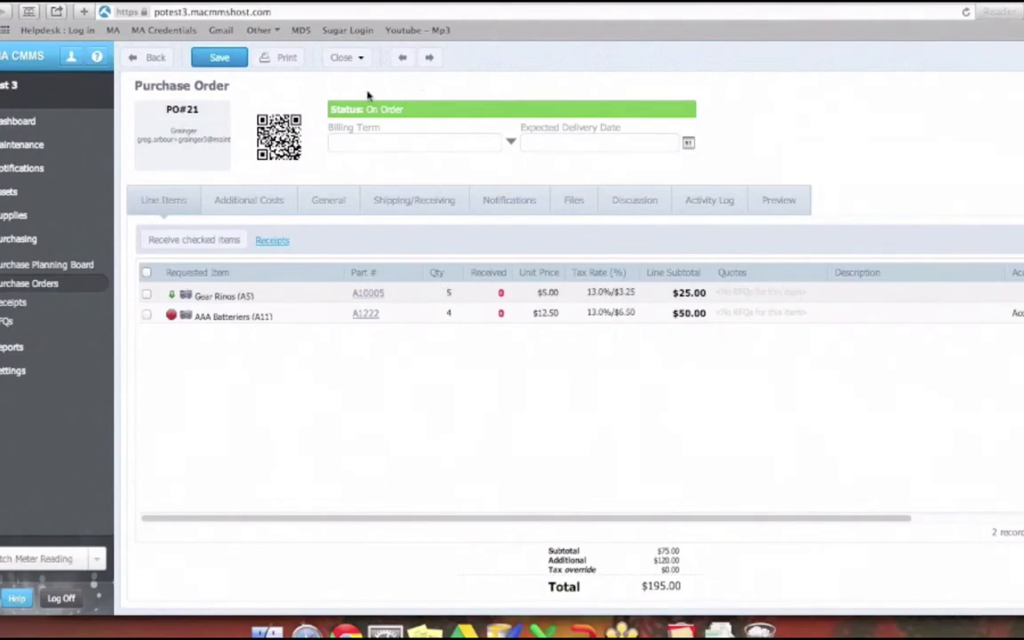
- Examine the ways to close the order, its status, and its general and shipping details
click(360, 58)
mouse_move(364, 68)
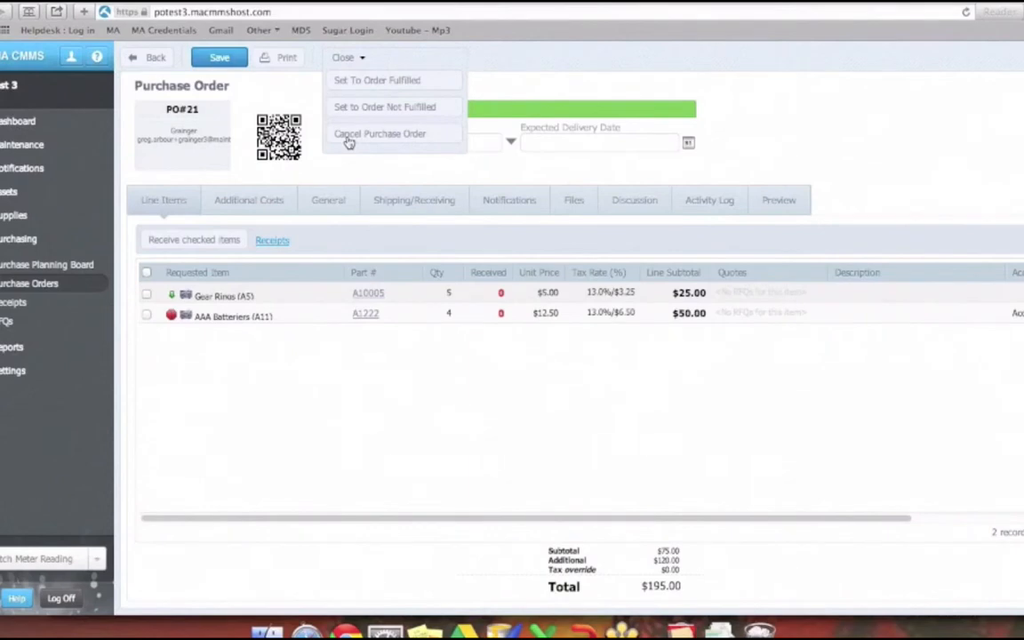
click(250, 213)
click(319, 211)
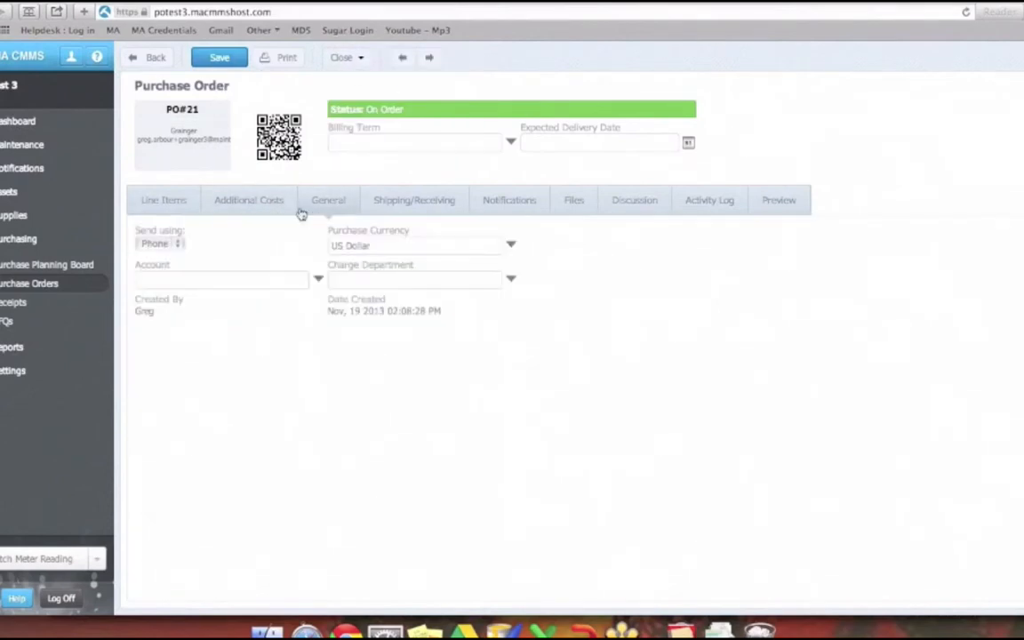
drag(333, 109, 404, 110)
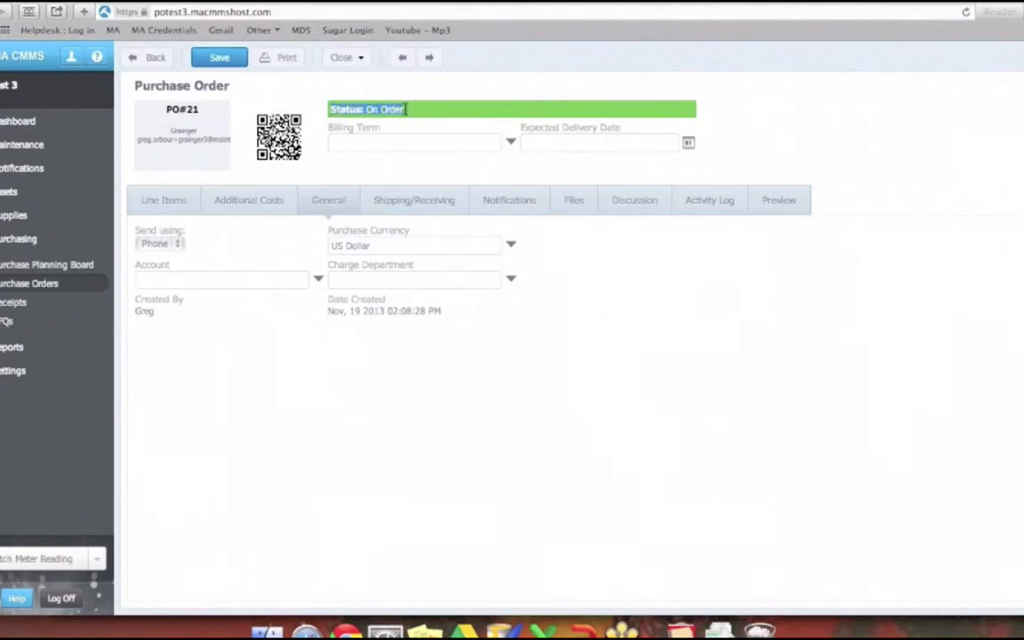
click(299, 348)
click(412, 203)
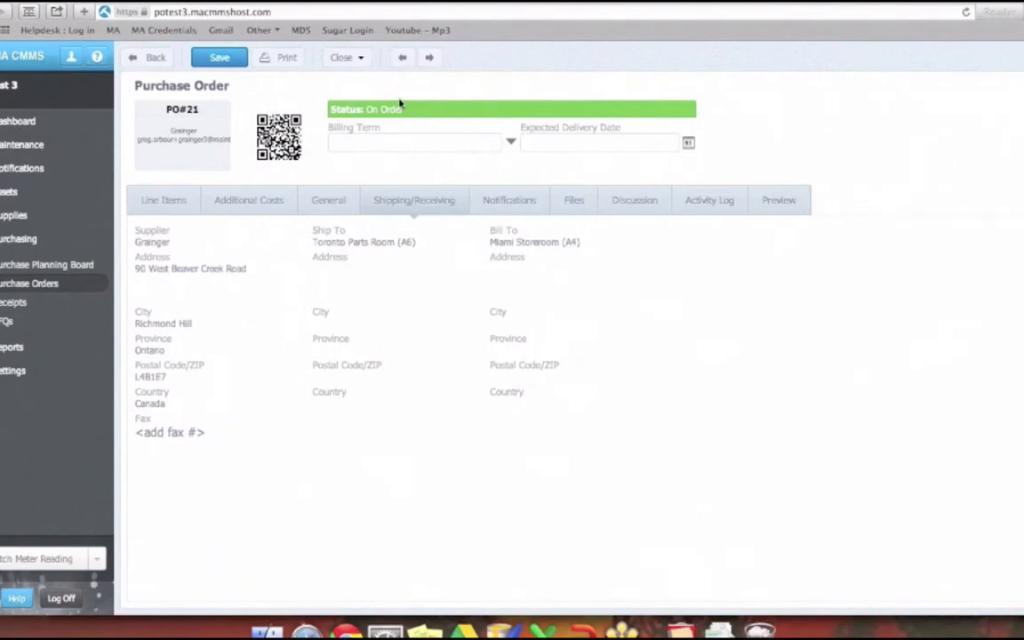
- Close the purchase order as Order Fulfilled with the comment "Comment"
click(364, 59)
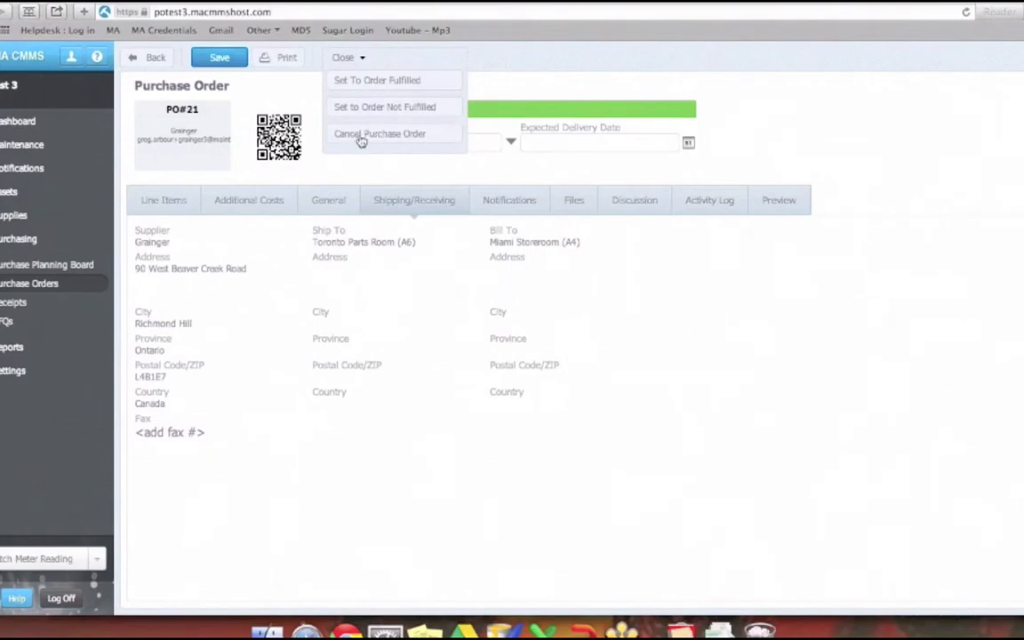
click(389, 84)
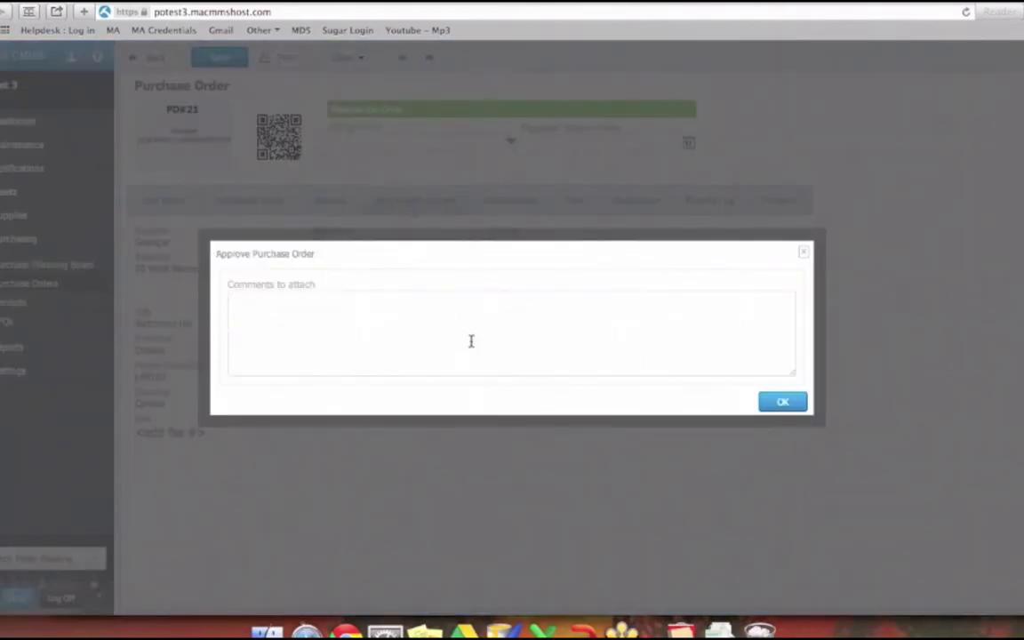
text(Comment)
click(803, 404)
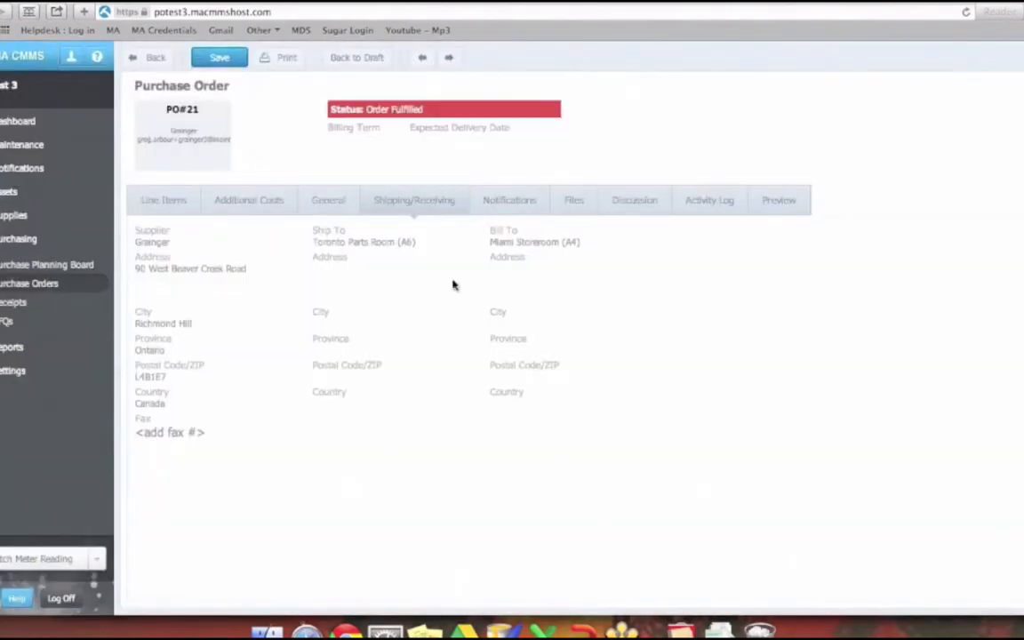
- Check the order's line items and activity log, and add the discussion comment "Are we still waiting to hear back?"
click(179, 198)
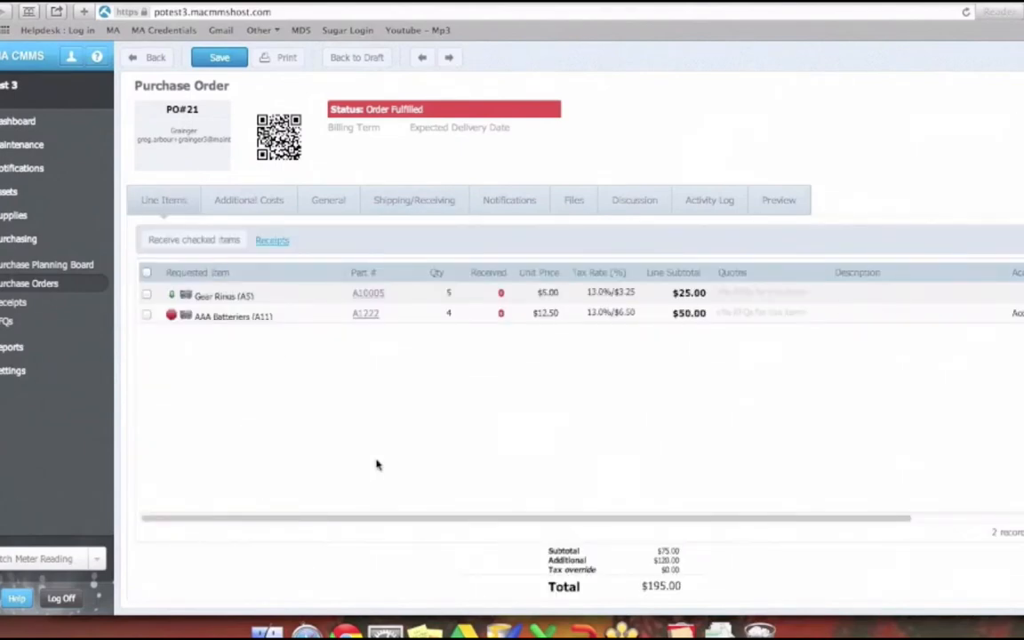
click(638, 211)
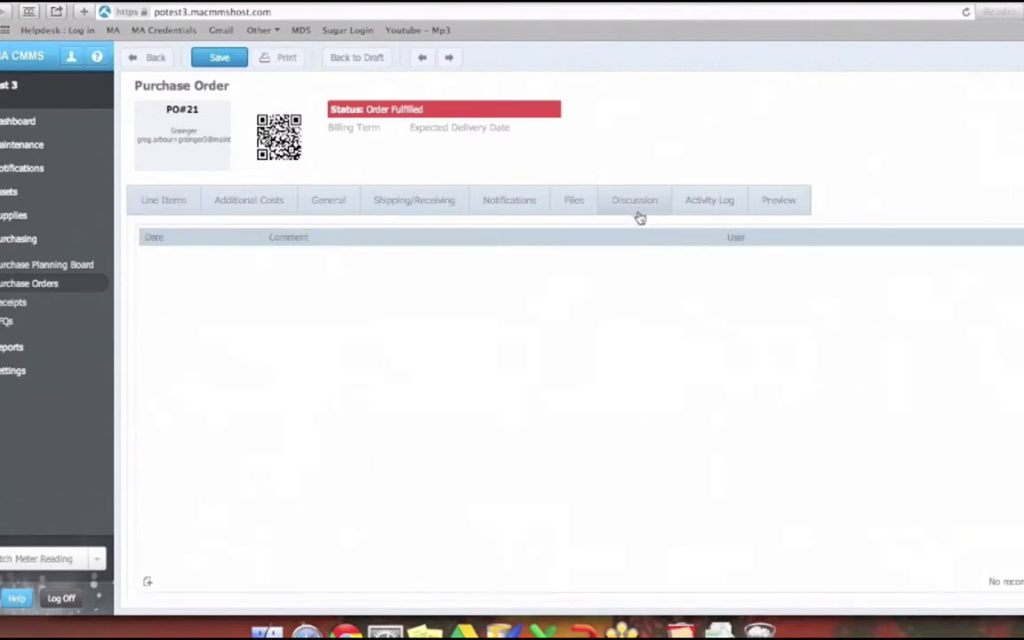
click(691, 211)
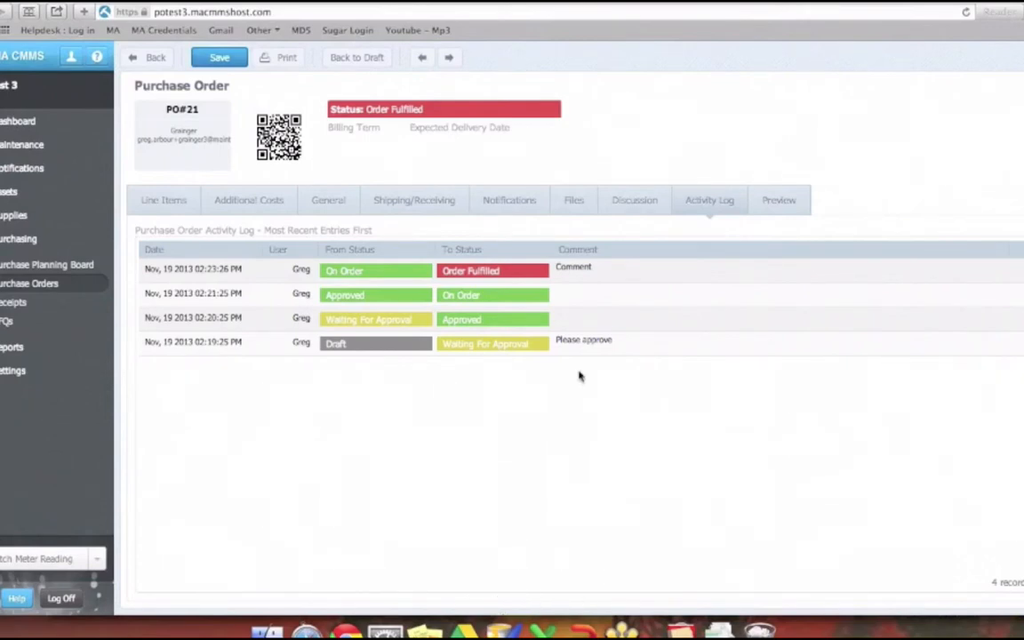
click(650, 211)
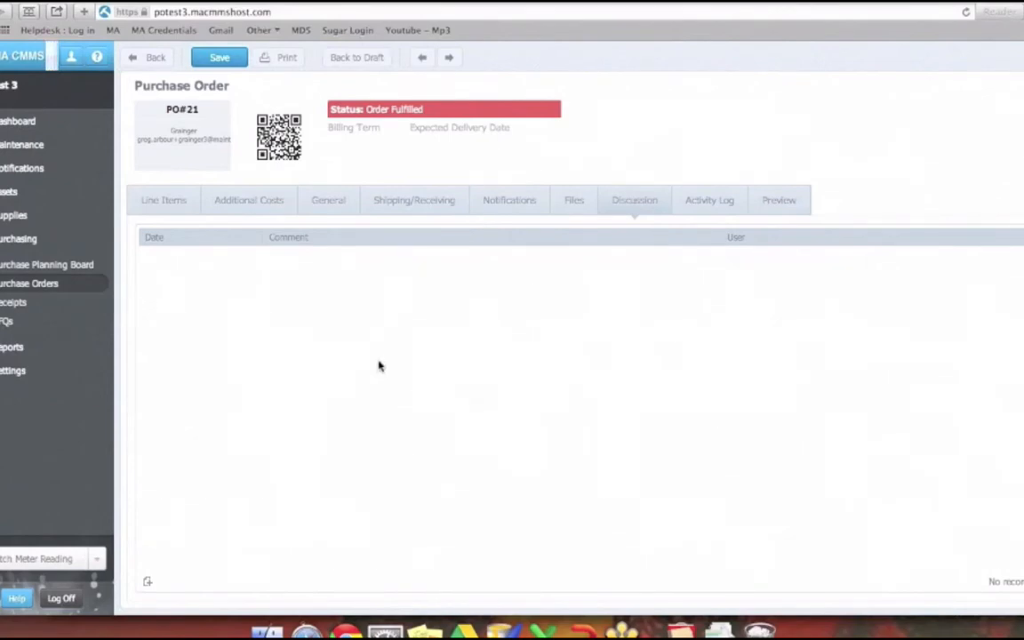
text(e we still waiting to h)
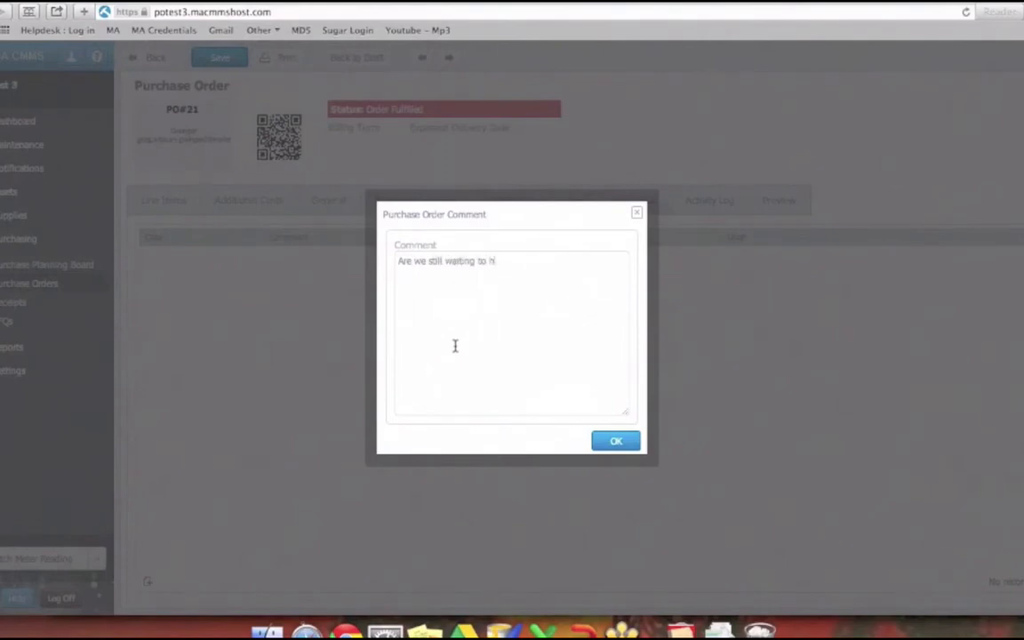
text(r back?)
click(615, 441)
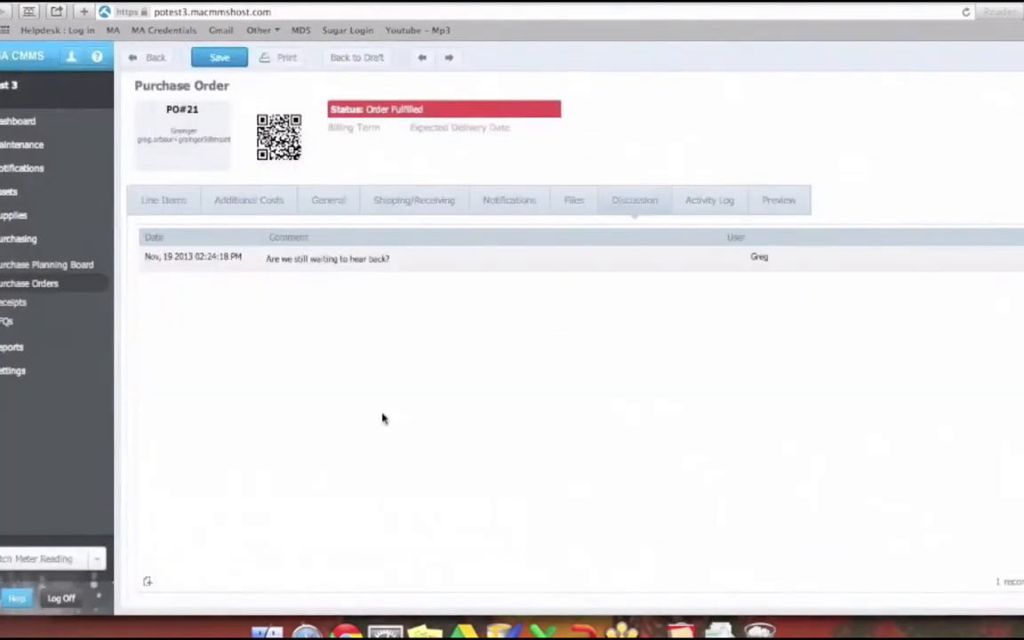
- Start a receipt for the Gear Rings and AAA Batteriers line items of the fulfilled purchase order
click(760, 259)
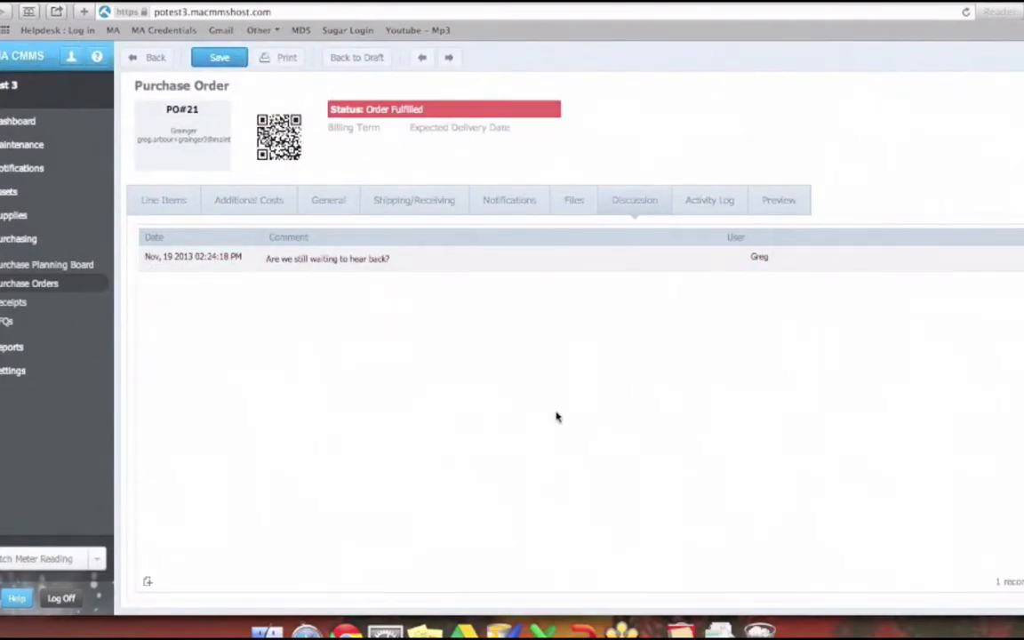
click(187, 202)
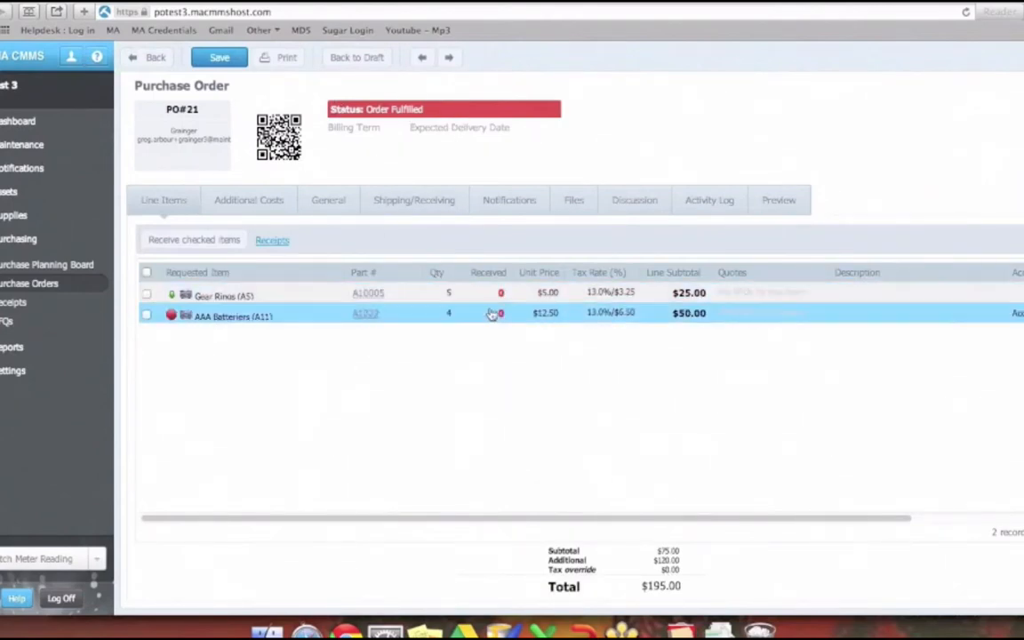
click(178, 316)
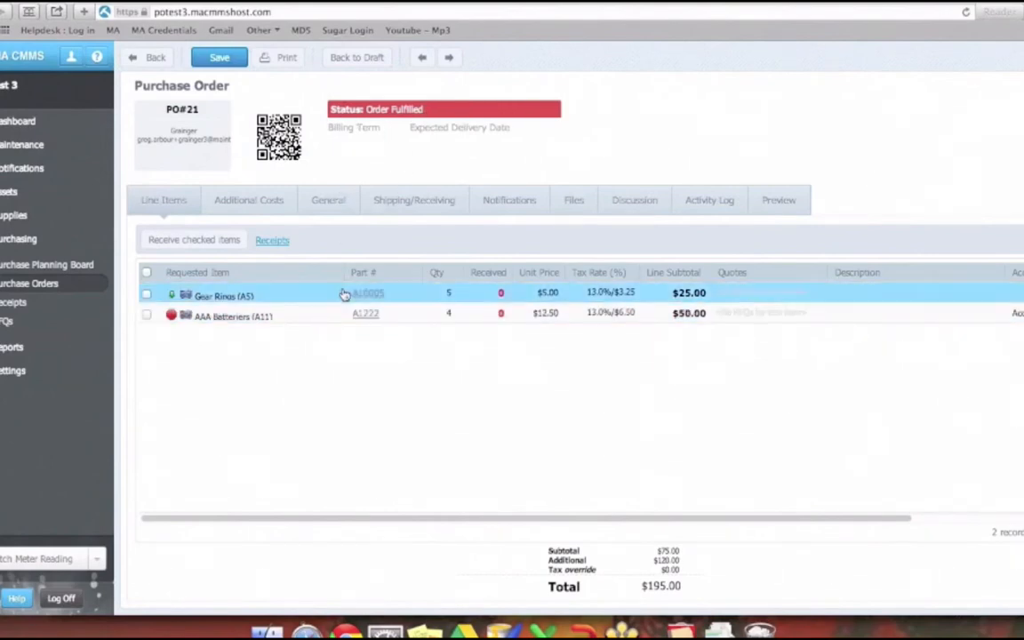
click(147, 294)
click(146, 314)
click(202, 240)
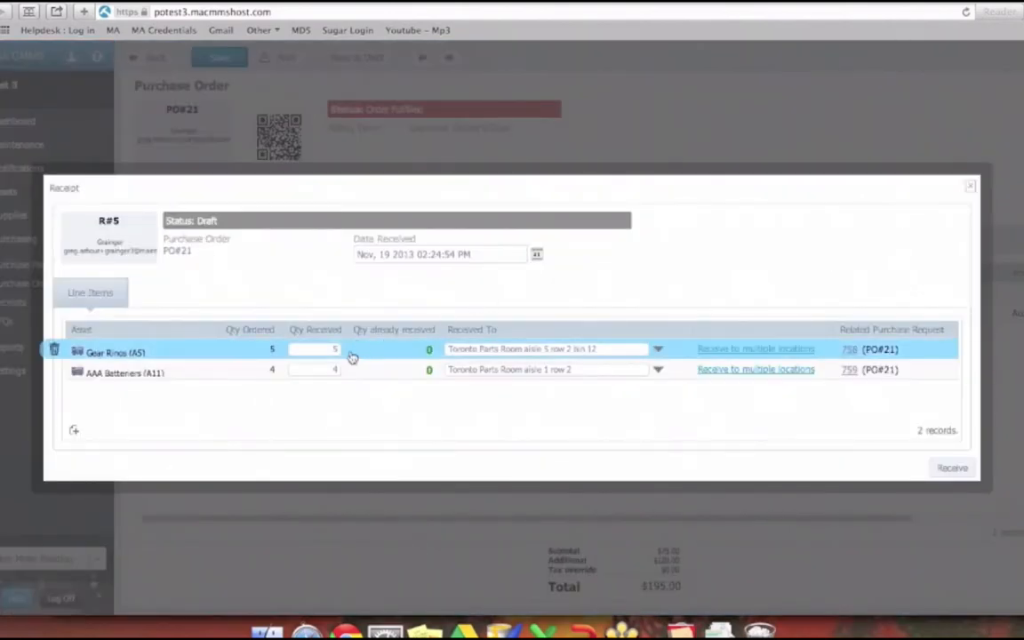
- Try a partial received quantity of 3 for the Gear Rings and check the storage location they are received to
drag(305, 349, 349, 348)
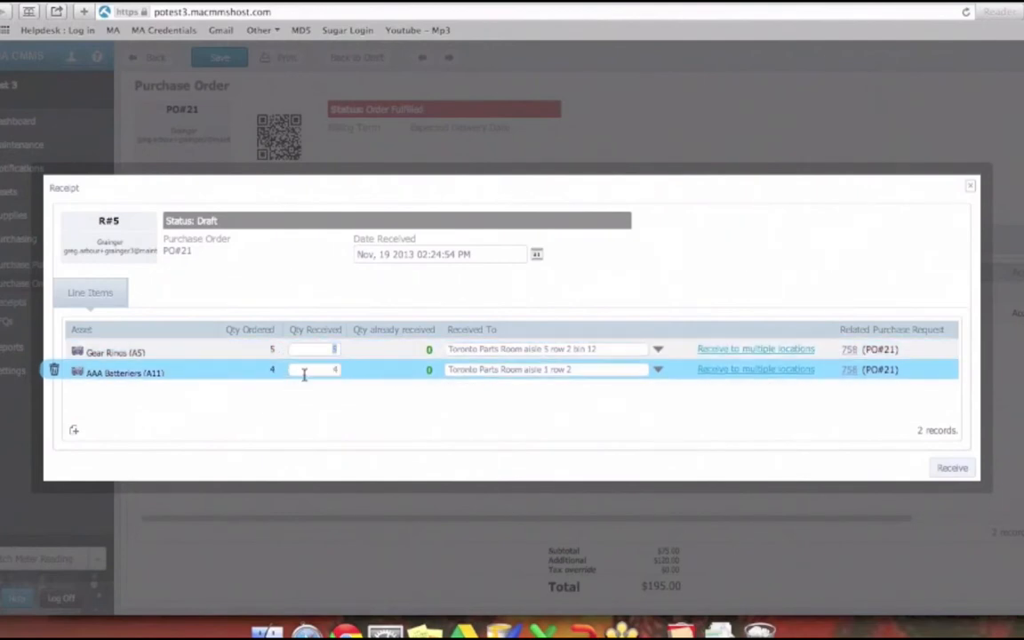
click(363, 418)
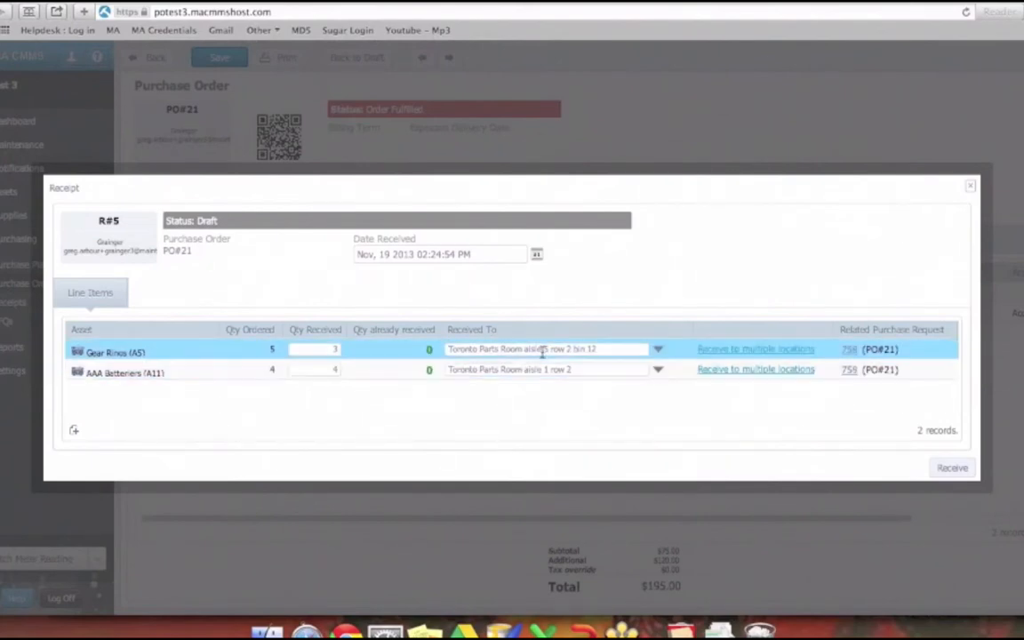
drag(603, 350, 453, 338)
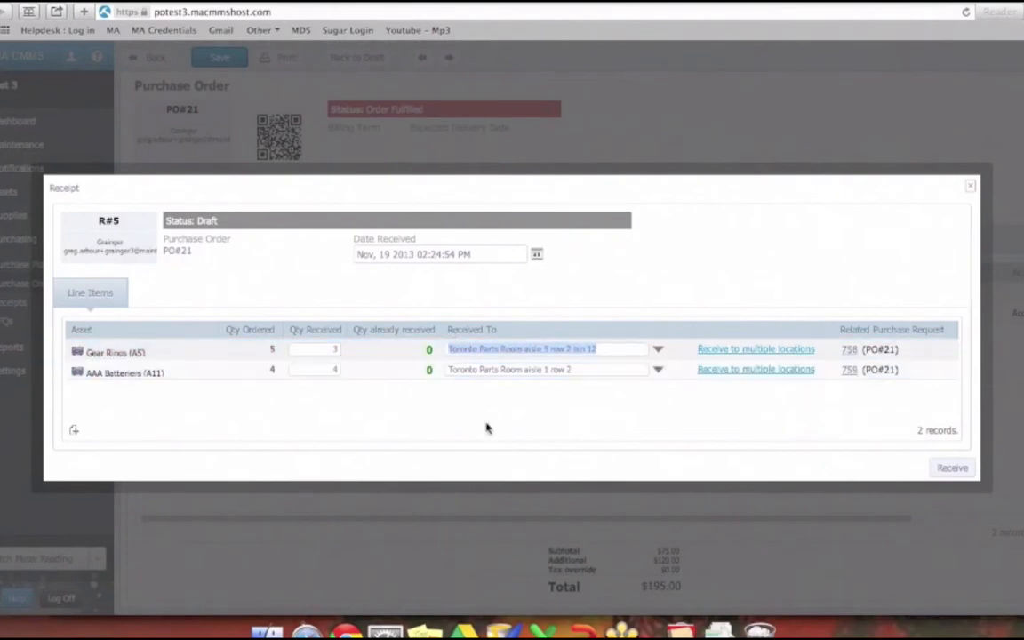
click(487, 429)
click(657, 350)
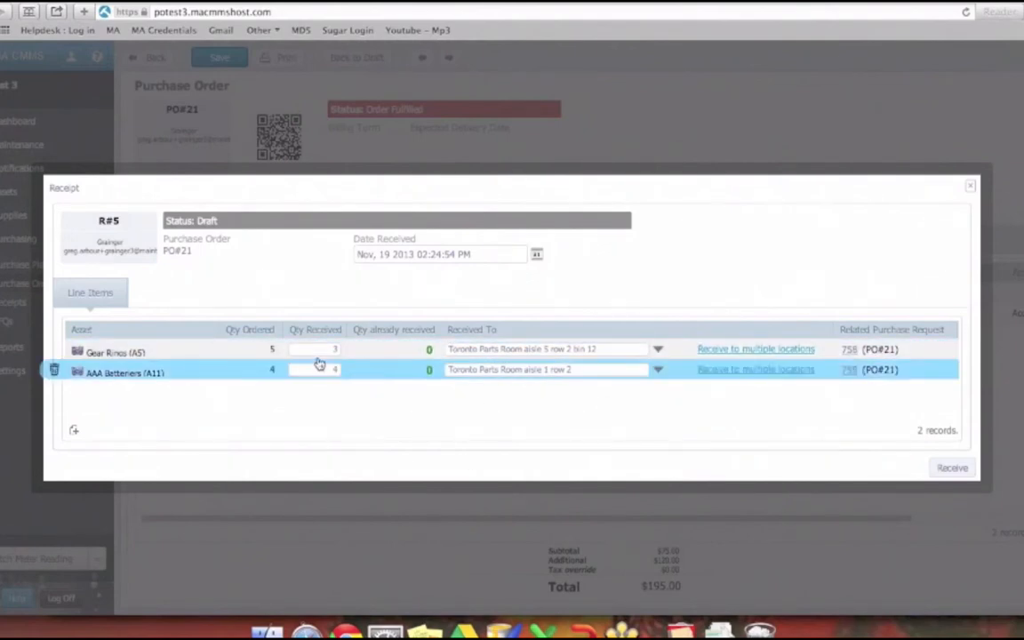
- Receive both items with the Gear Rings' received quantity set to 5, and save the purchase order
key(BackSpace)
text(5)
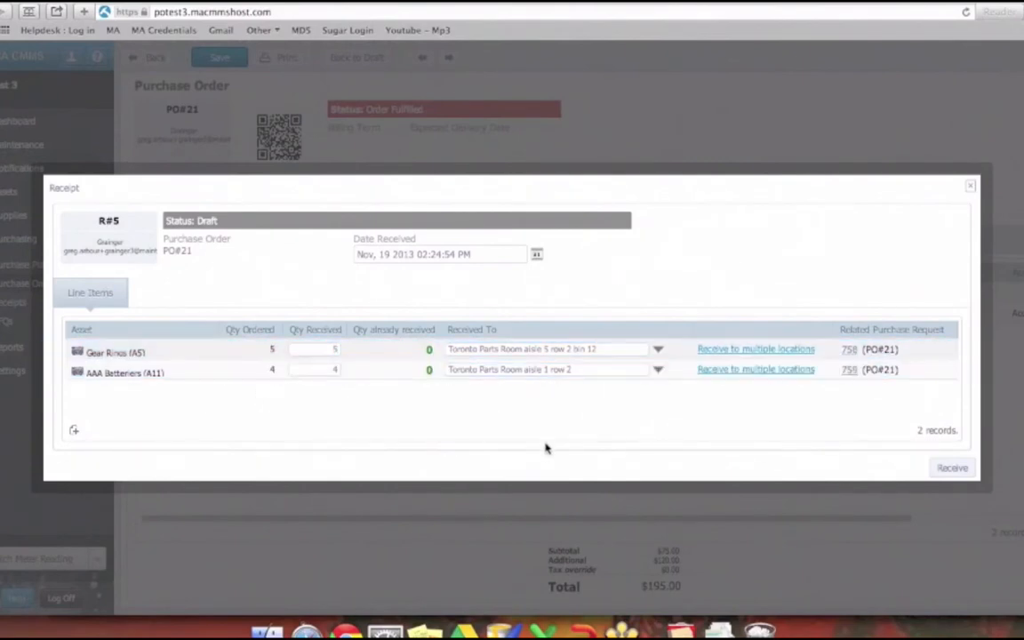
click(952, 468)
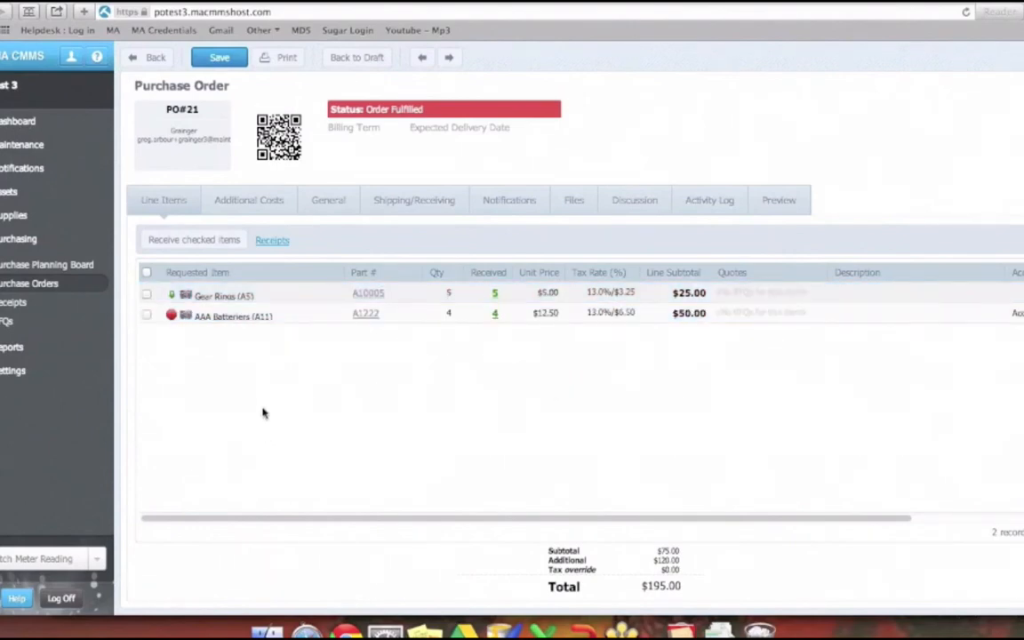
click(219, 58)
- Review the Gear Rings part's stock, receipts and open purchase orders, including the newest fulfilled order, and return to the part record
click(13, 218)
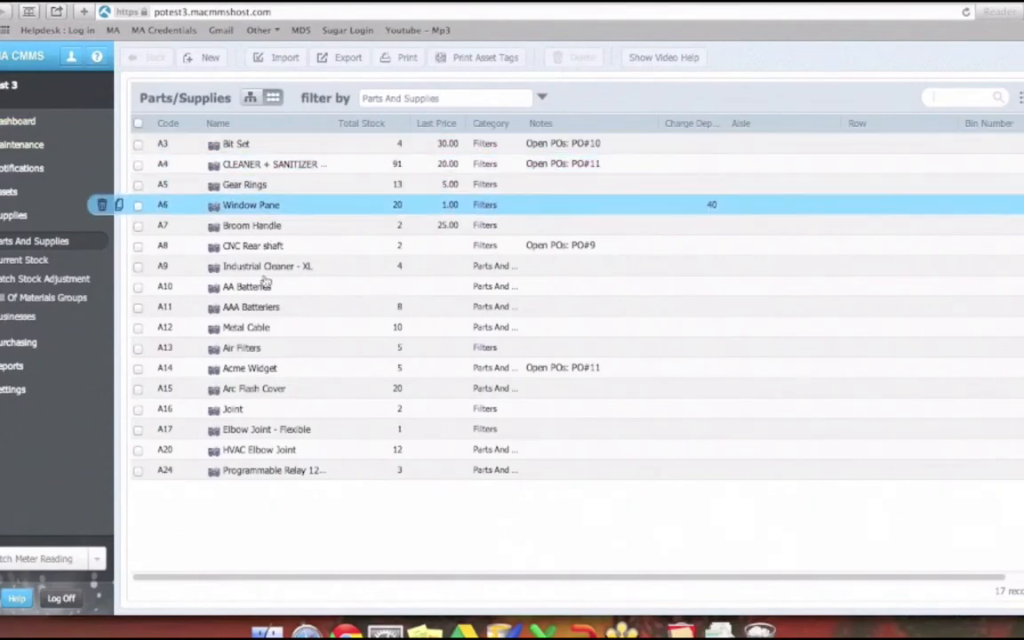
click(245, 184)
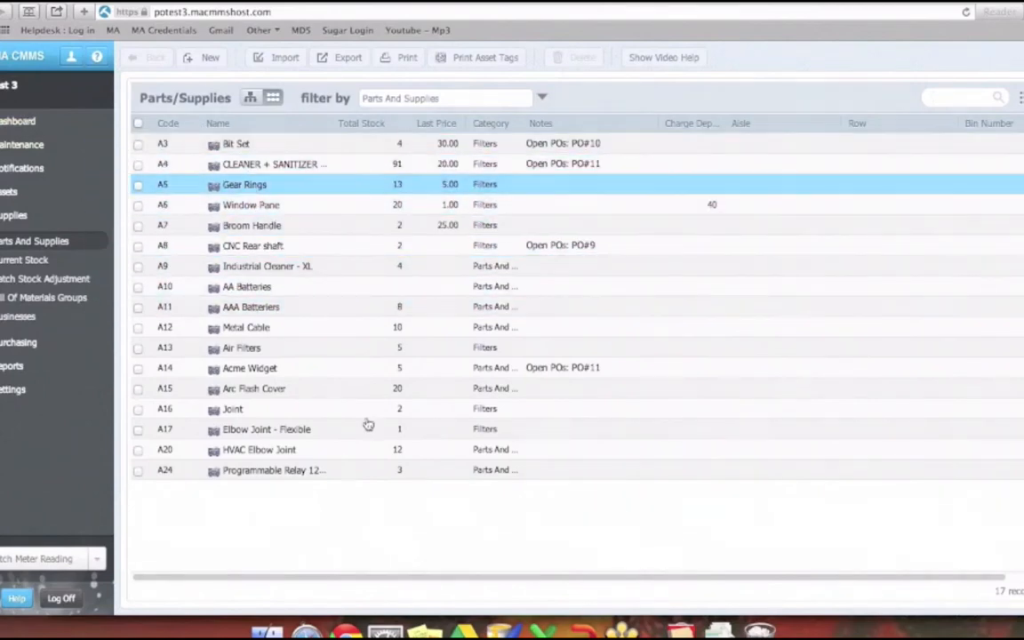
scroll(345, 336, down, 1)
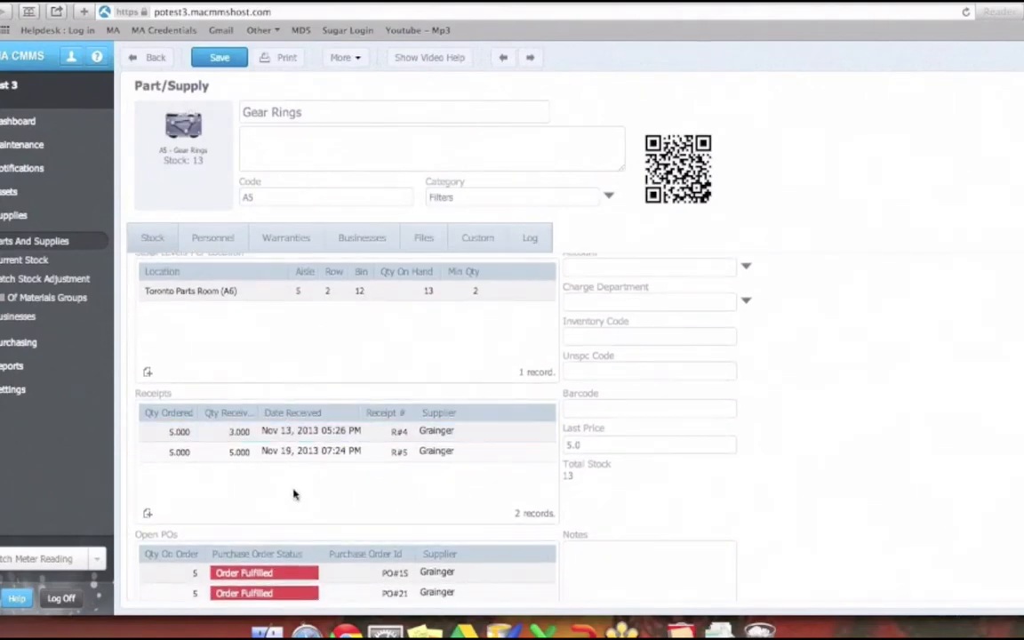
click(282, 453)
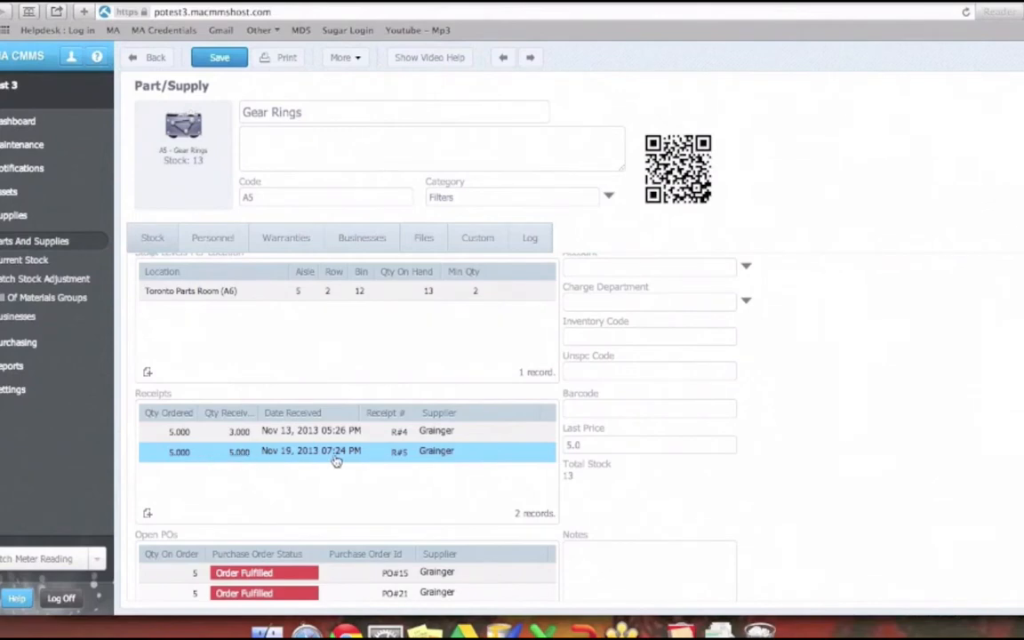
scroll(348, 475, down, 3)
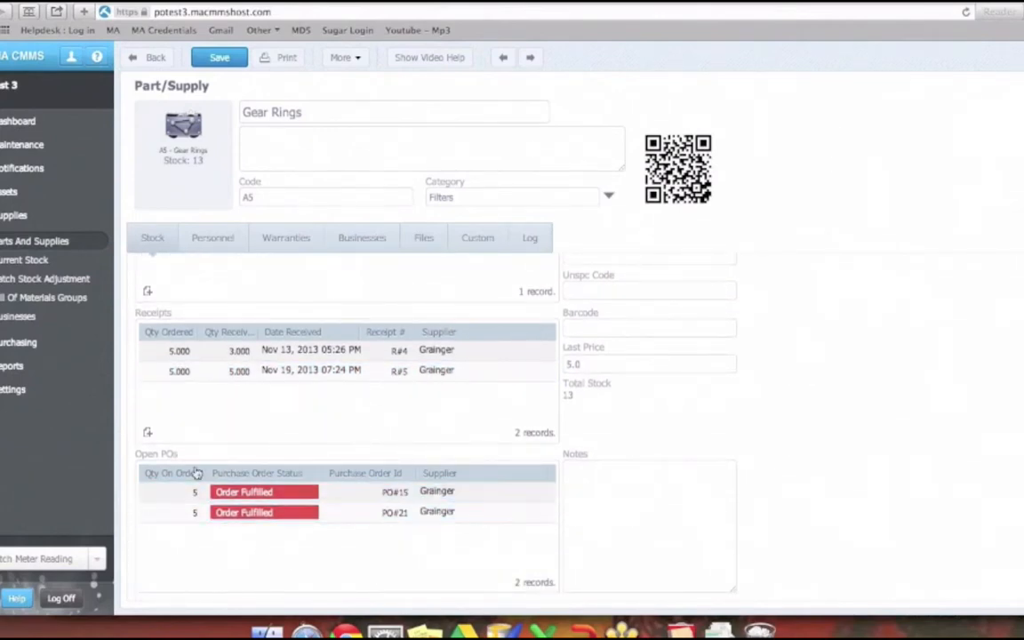
double_click(298, 521)
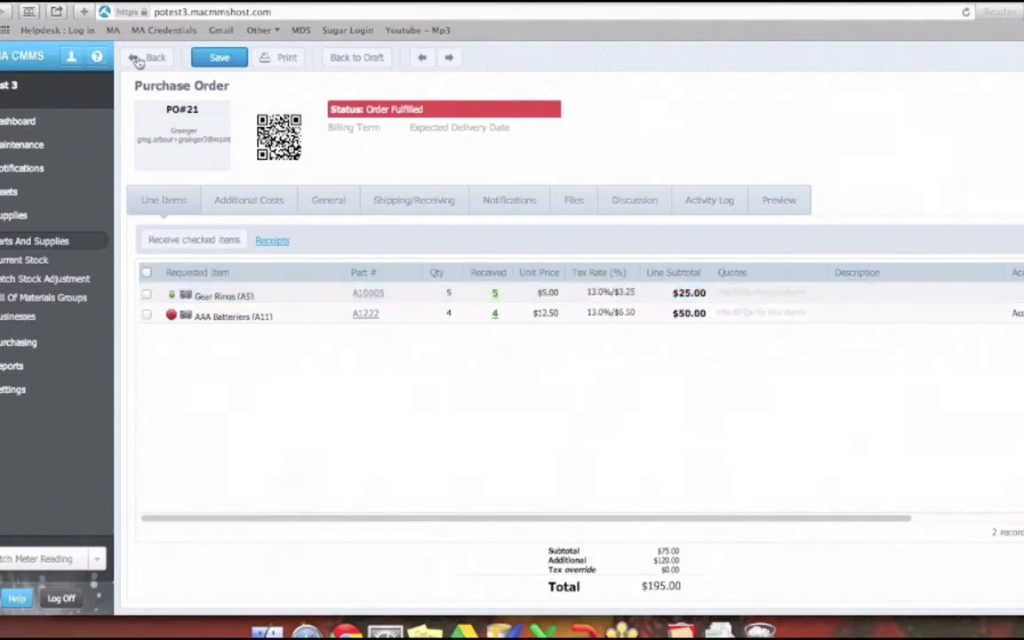
click(137, 60)
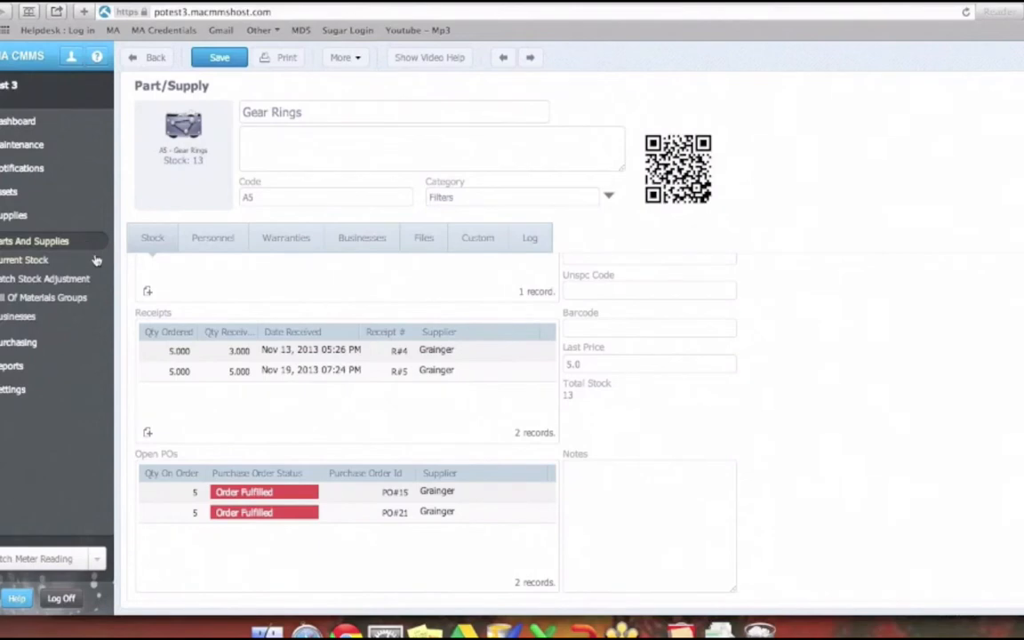
- View the Purchase Planning Board, and switch to PowerPoint to present slide 8 with the full purchasing workflow diagram
click(28, 345)
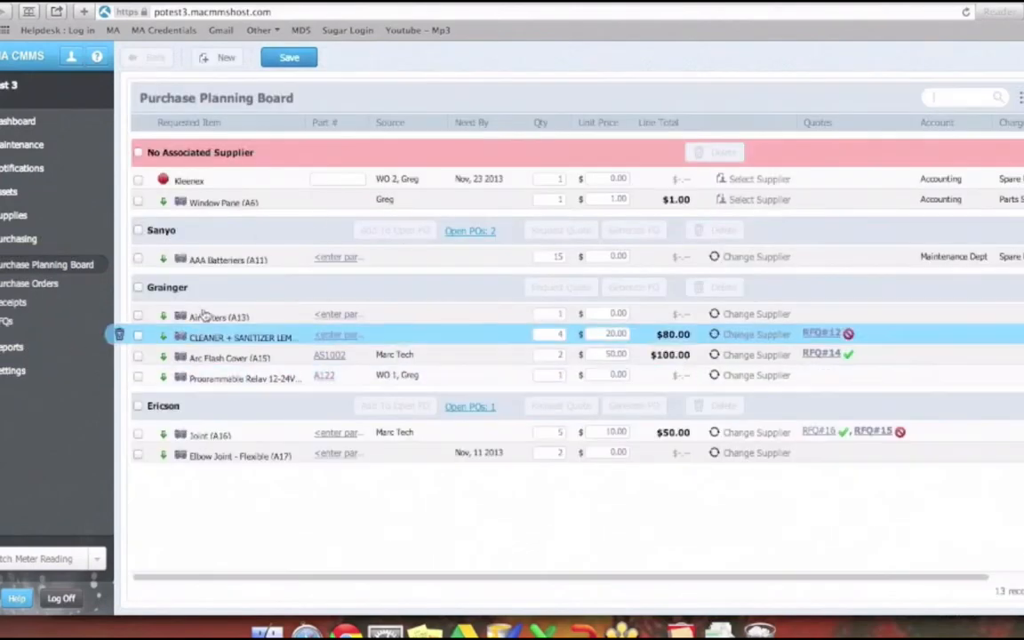
click(525, 631)
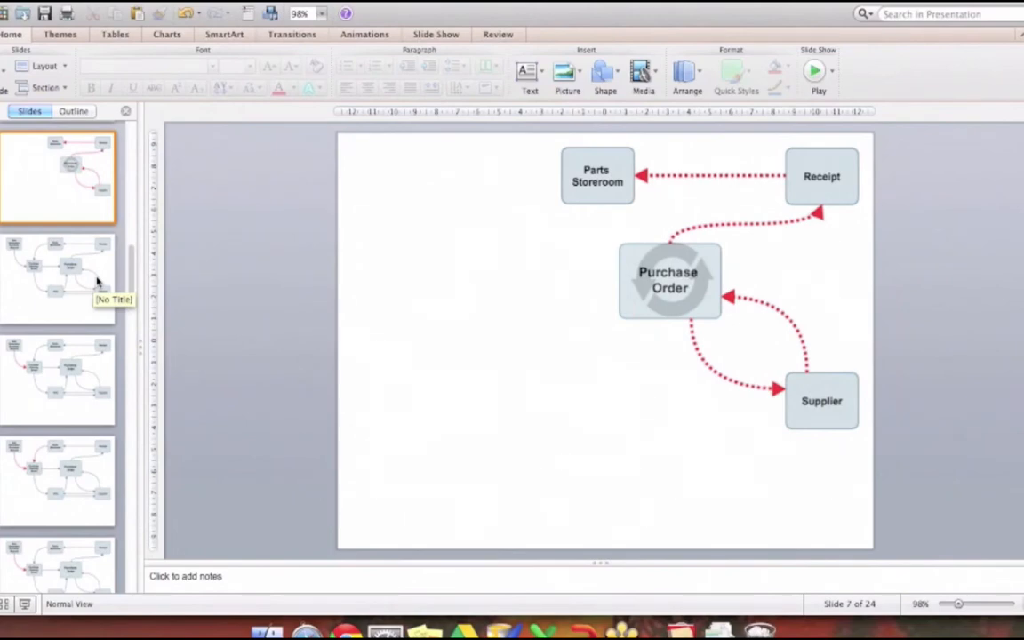
click(97, 282)
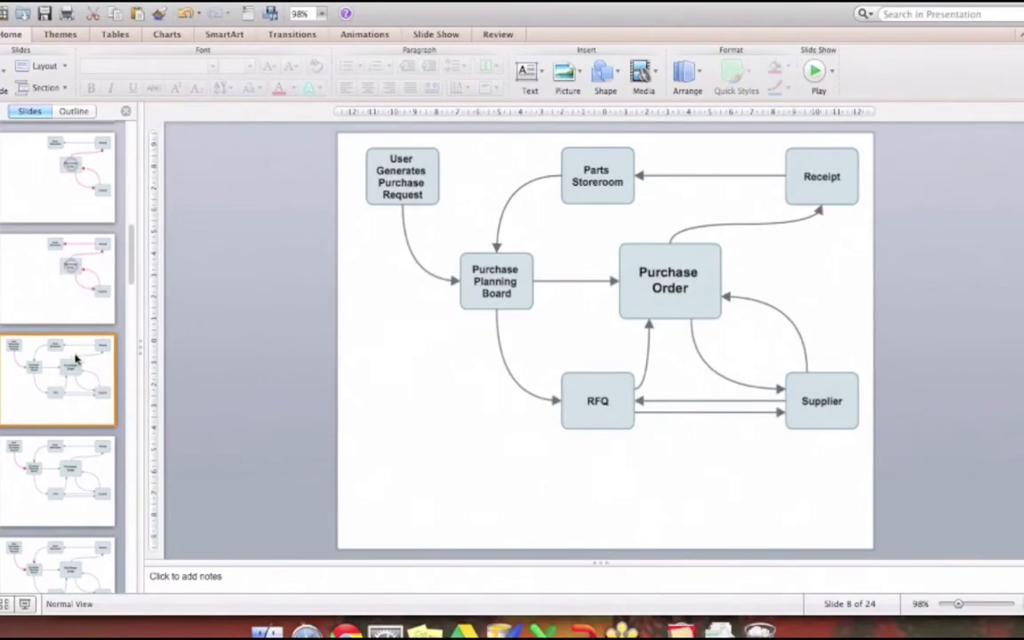
click(27, 603)
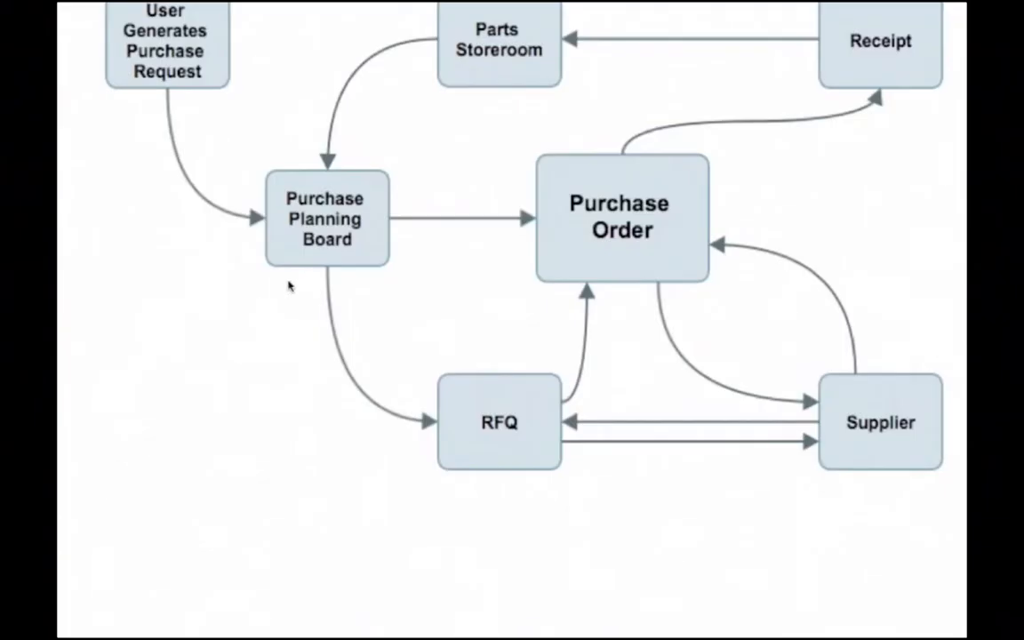
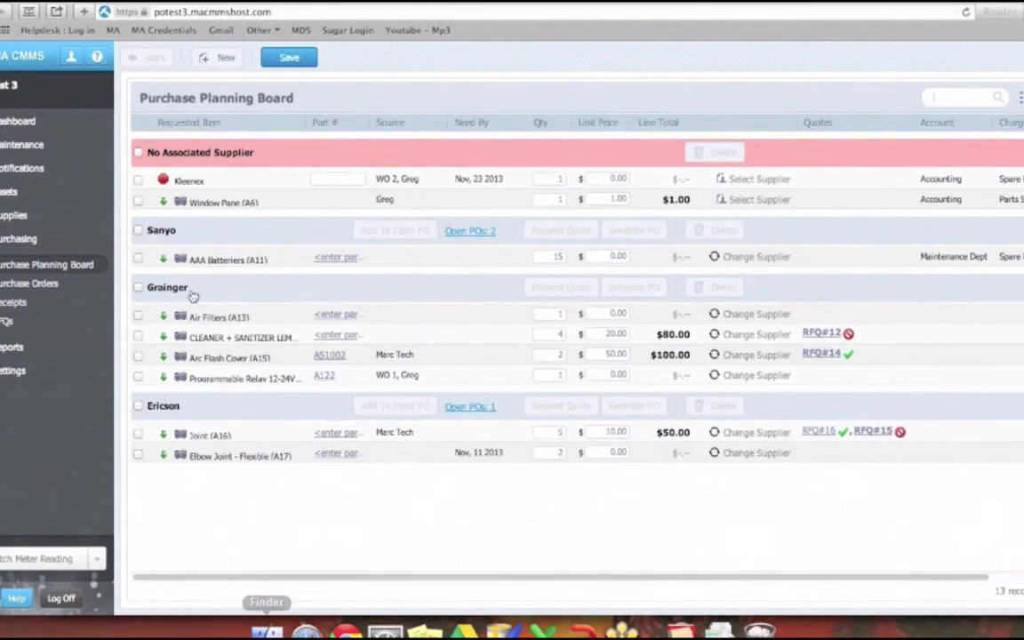
- Submit a purchase request from the dashboard for the Acme Widget (A14) with quantity 5
click(22, 122)
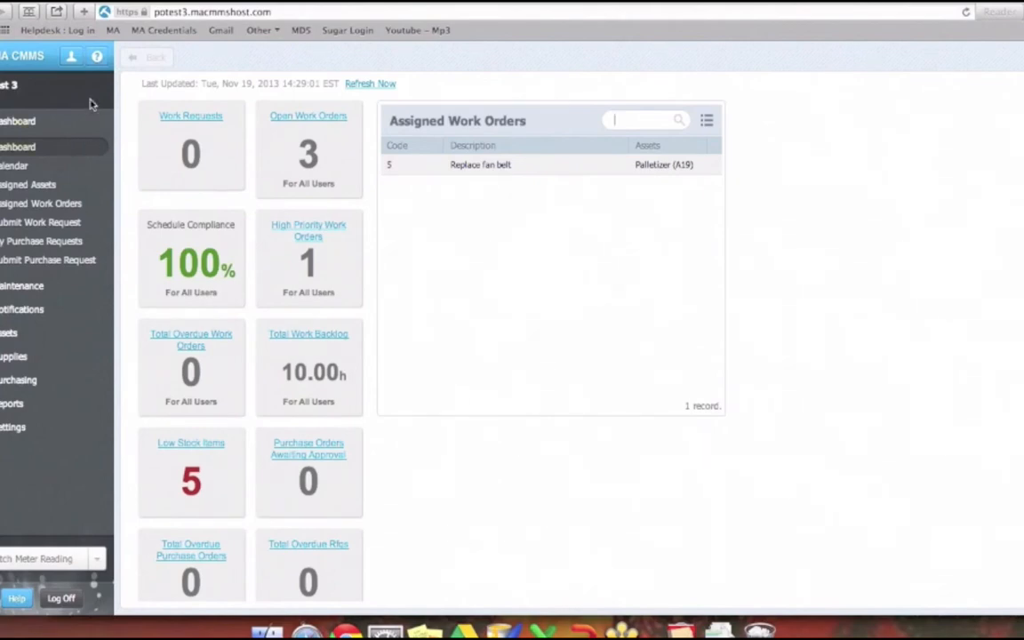
click(37, 261)
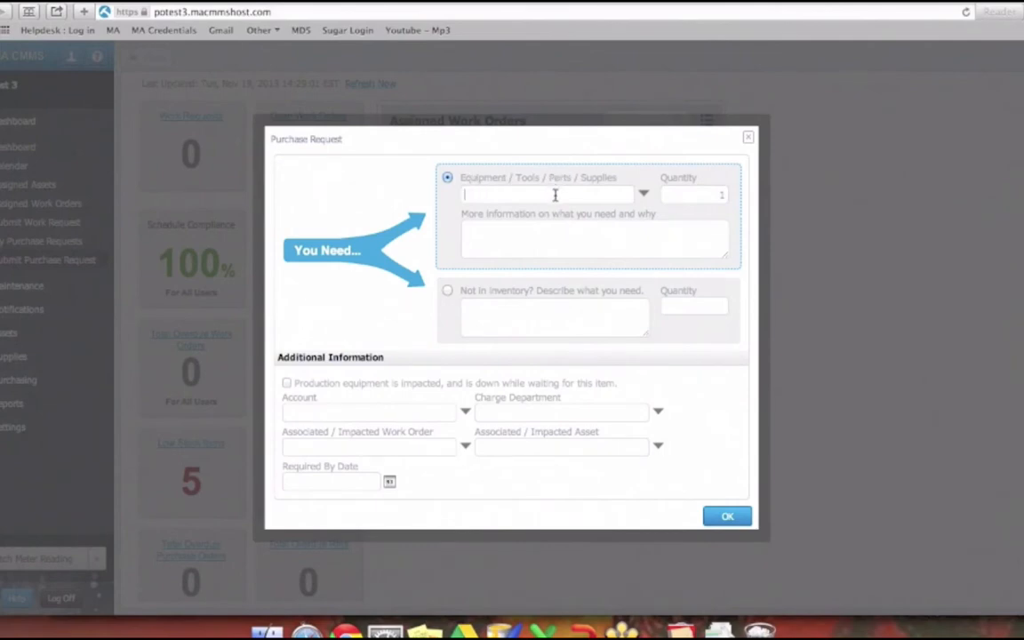
click(643, 197)
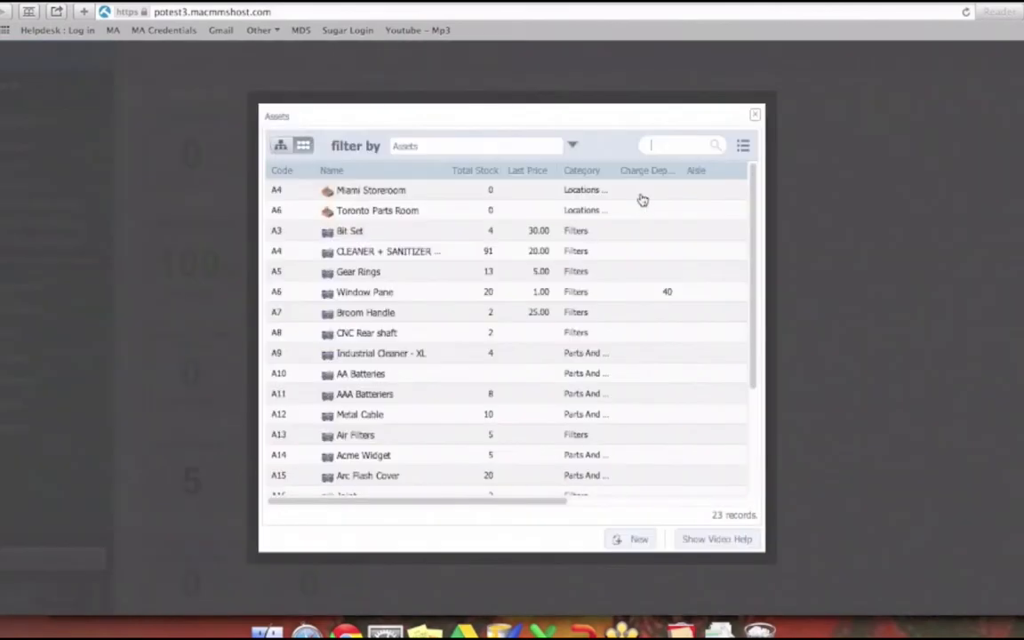
scroll(431, 218, down, 5)
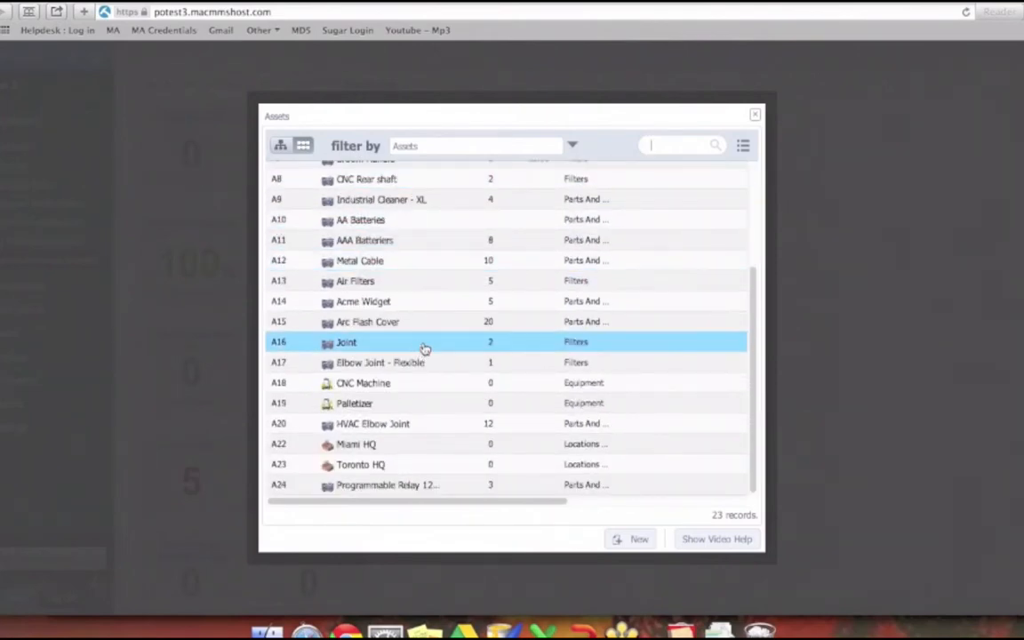
click(373, 307)
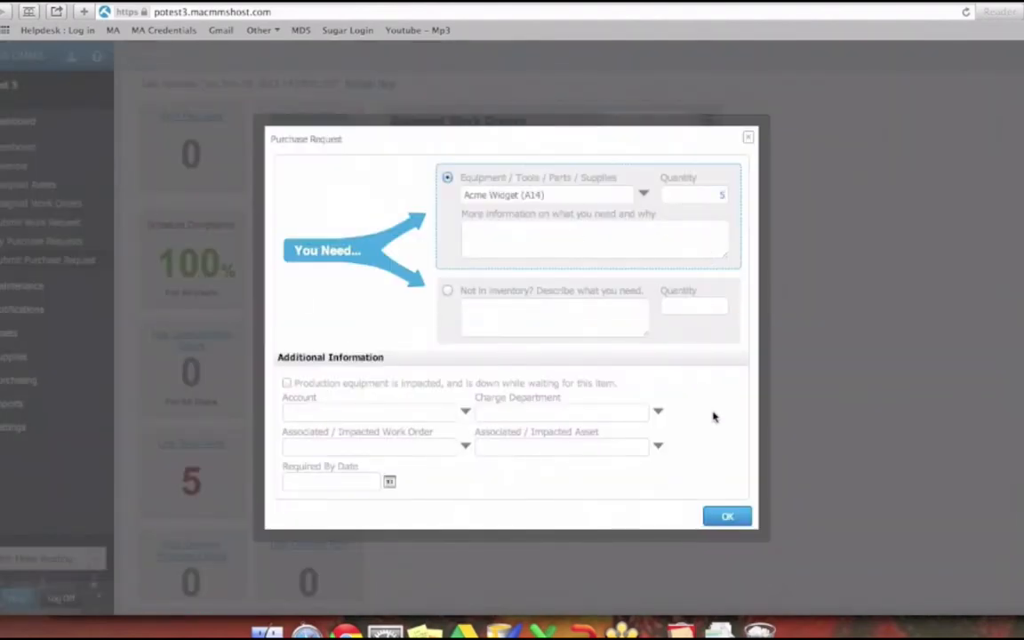
click(722, 516)
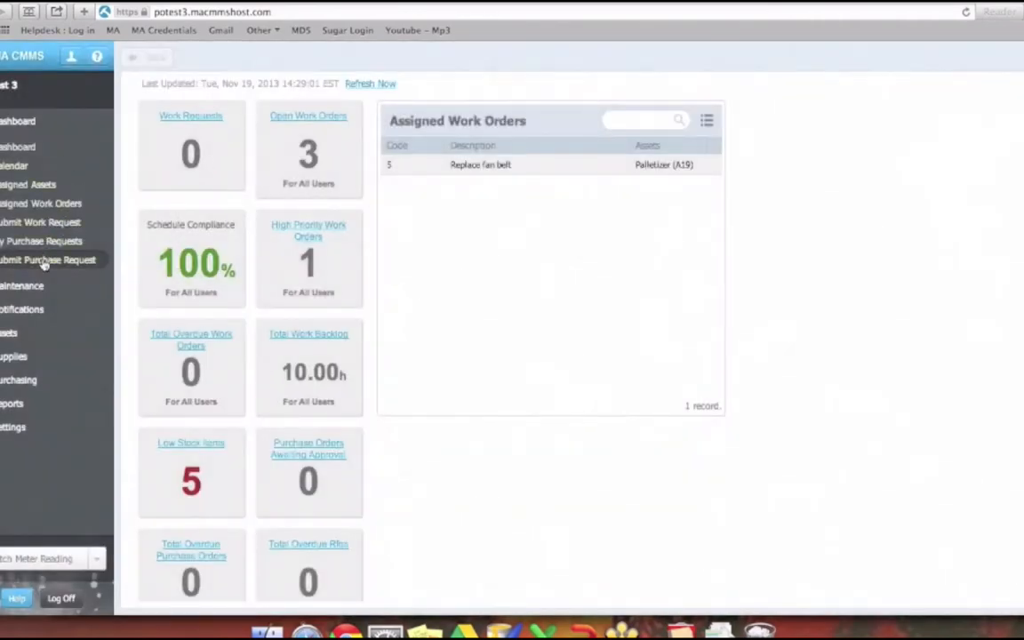
- Submit a purchase request for a non-inventory item described as Nuts and Bolts with quantity 5, and view my purchase requests
click(44, 264)
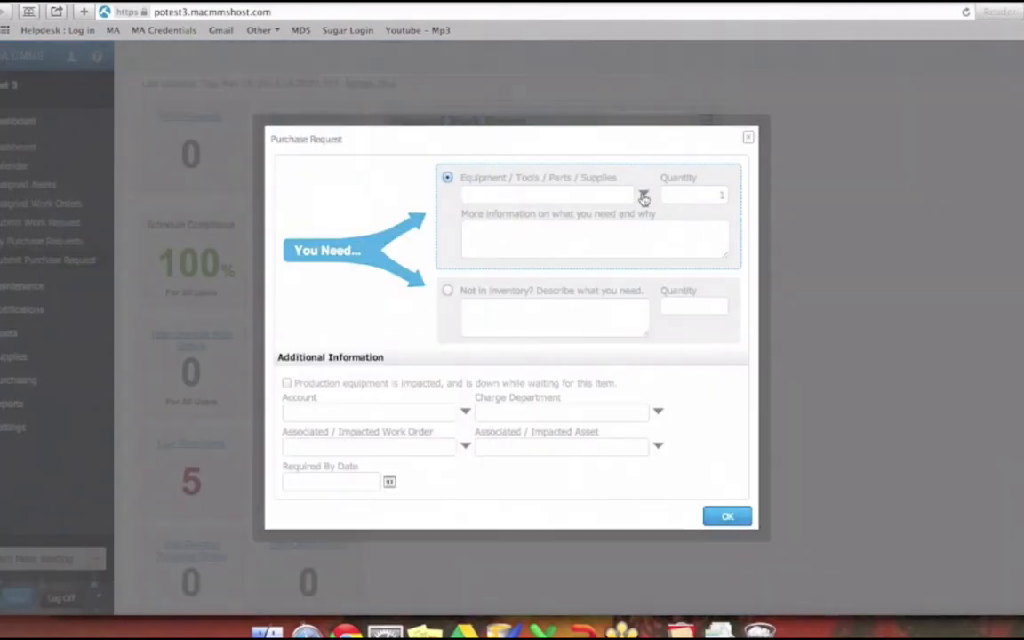
click(641, 194)
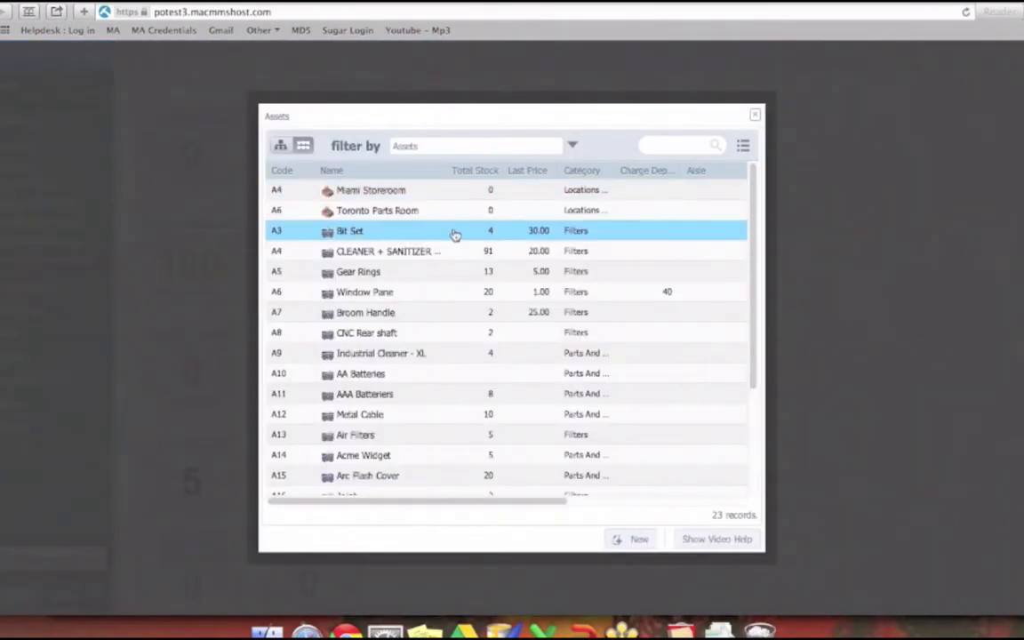
scroll(389, 464, down, 5)
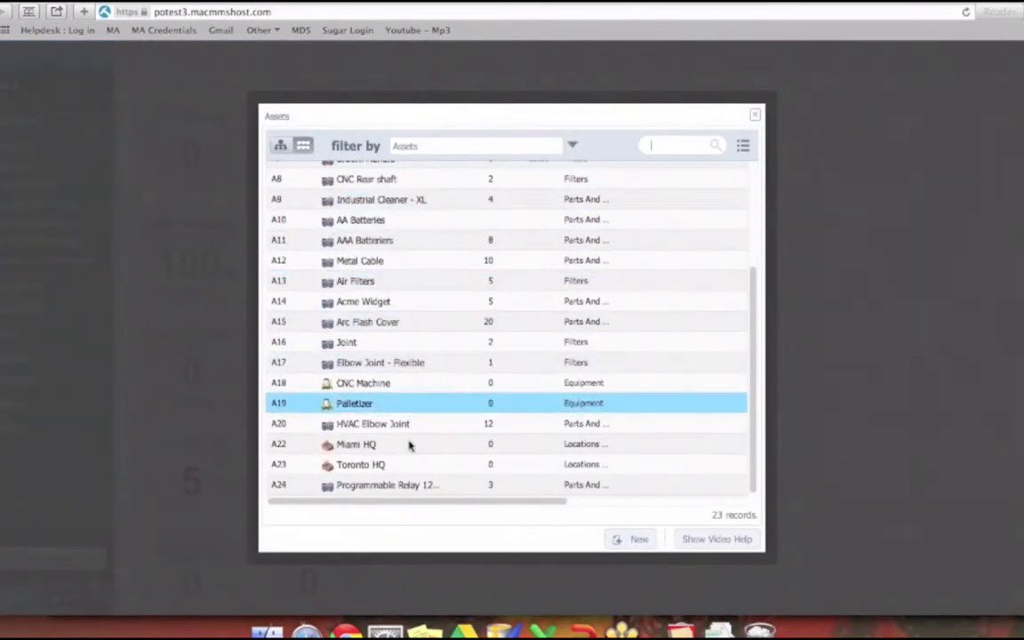
click(754, 114)
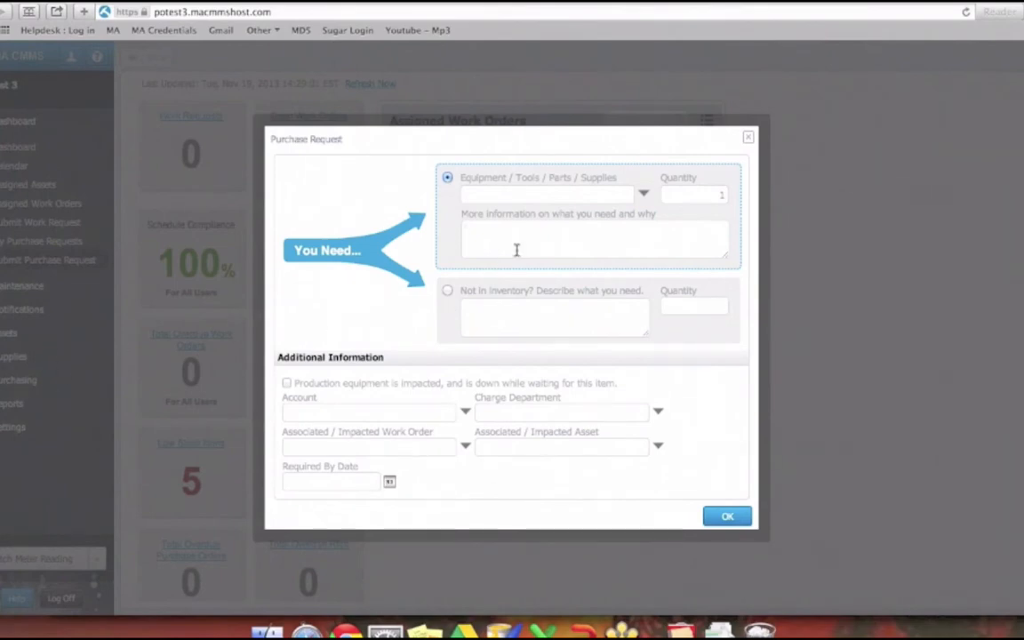
click(448, 294)
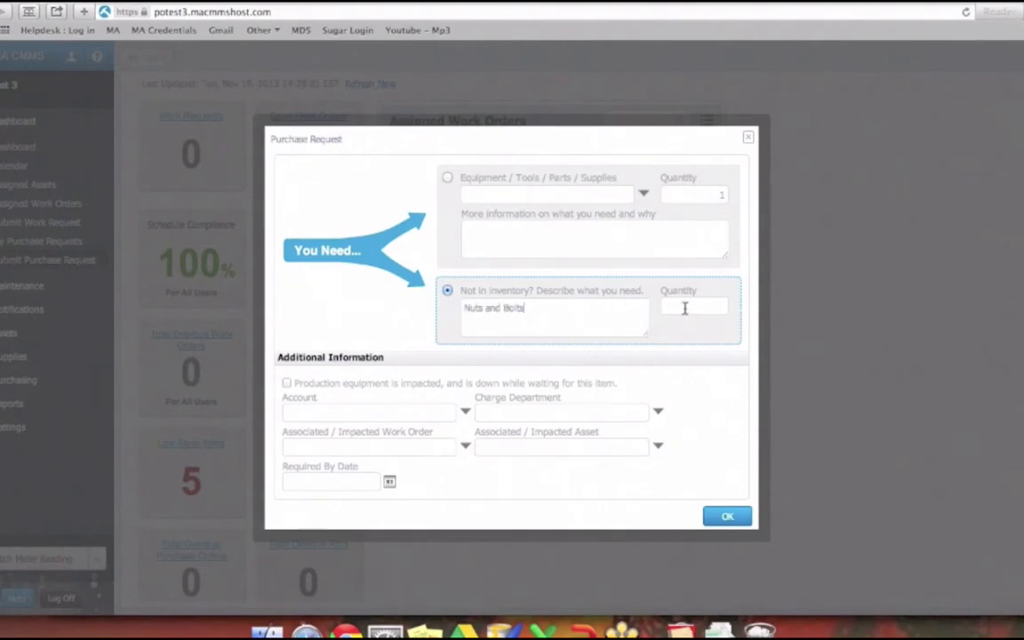
text(5)
click(728, 517)
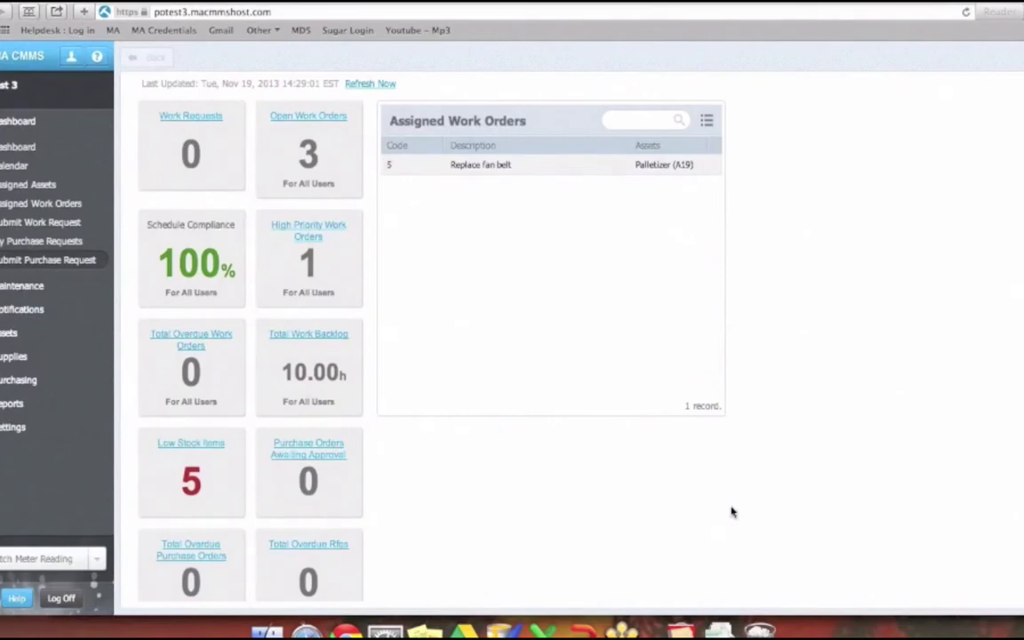
click(45, 241)
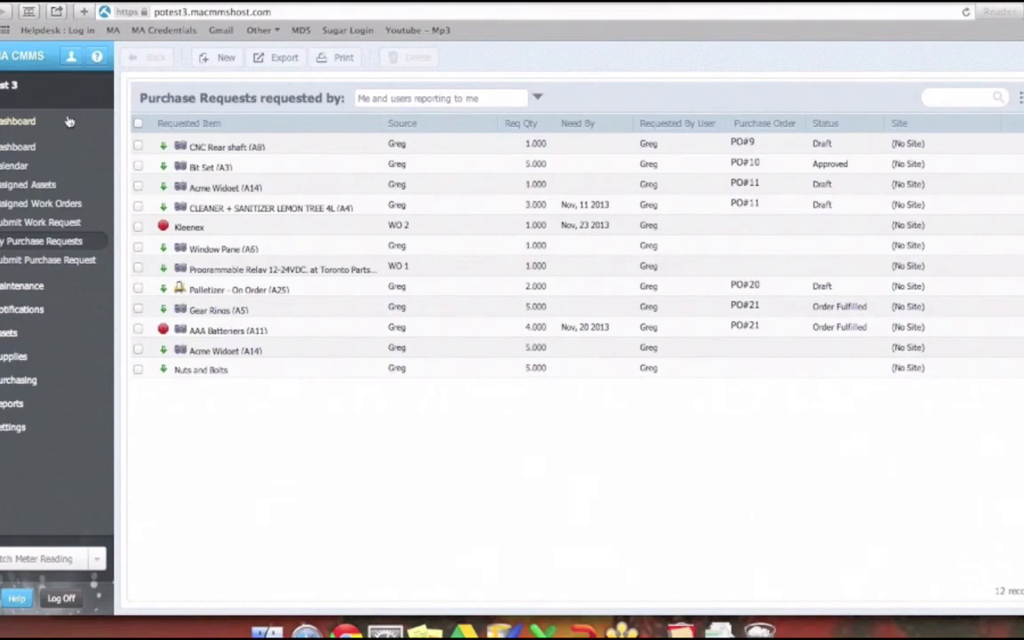
- Start a purchase request from the Replace fan belt work order, check its associated work order and asset, and dismiss it
click(16, 287)
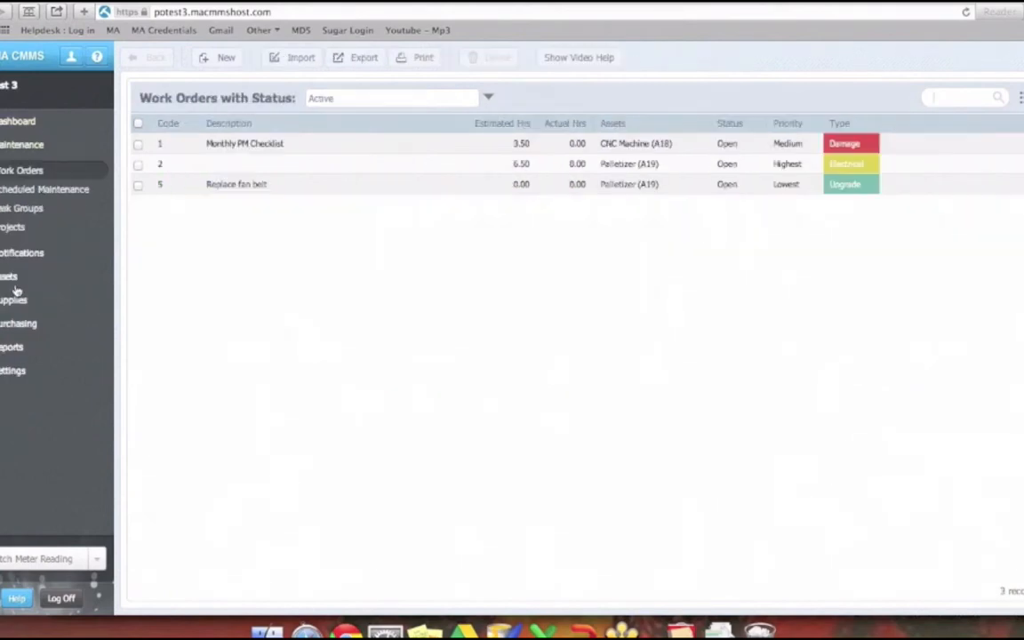
click(258, 188)
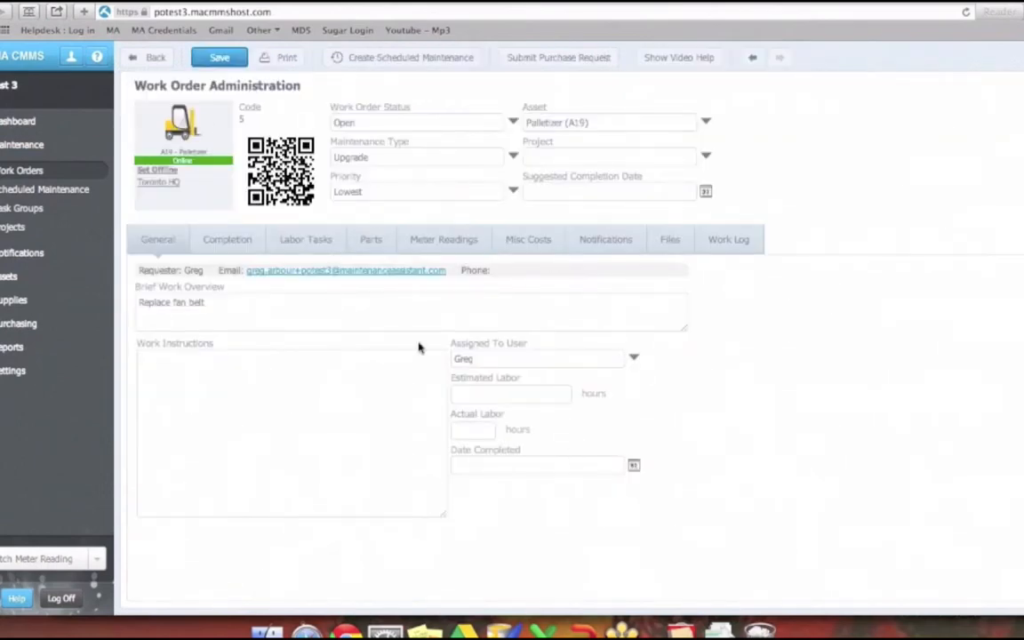
click(555, 61)
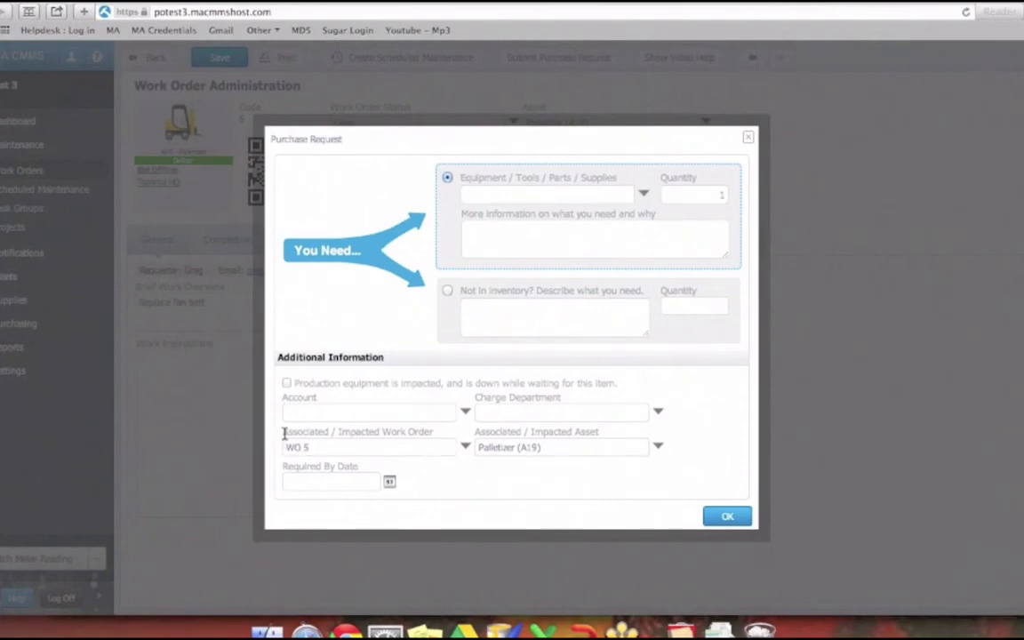
drag(283, 433, 427, 434)
click(377, 451)
click(521, 450)
click(528, 450)
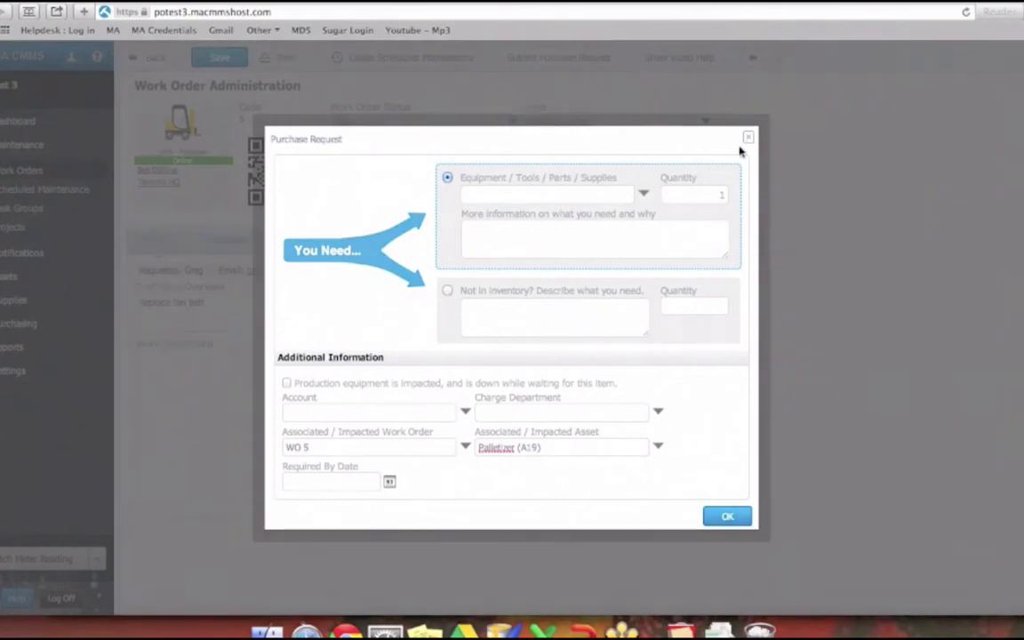
click(747, 140)
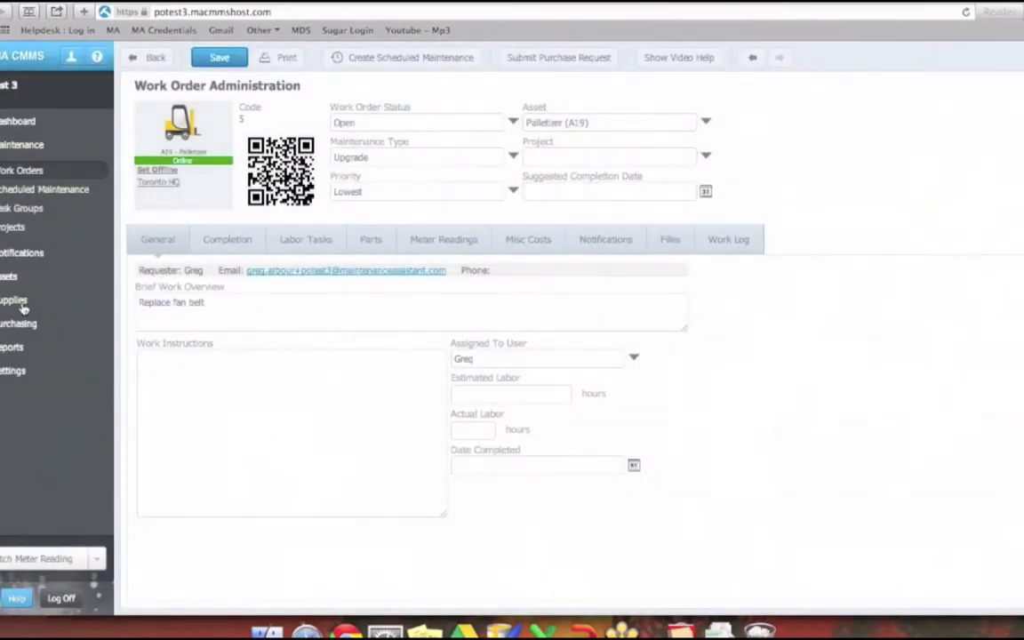
- Start a purchase request from the Metal Cable part record, check the prefilled item, and dismiss it
click(24, 307)
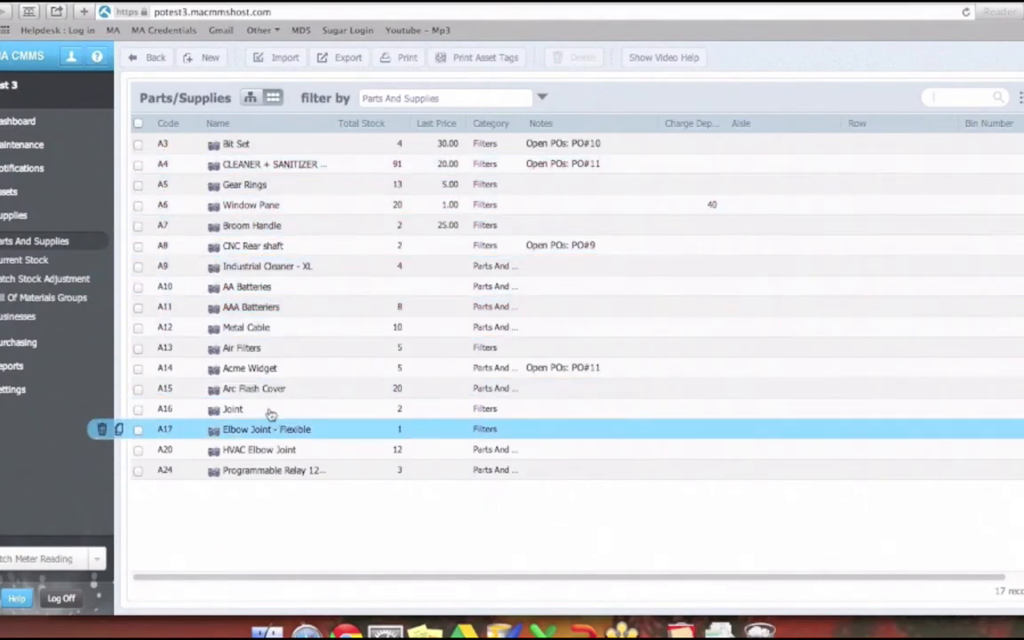
click(263, 334)
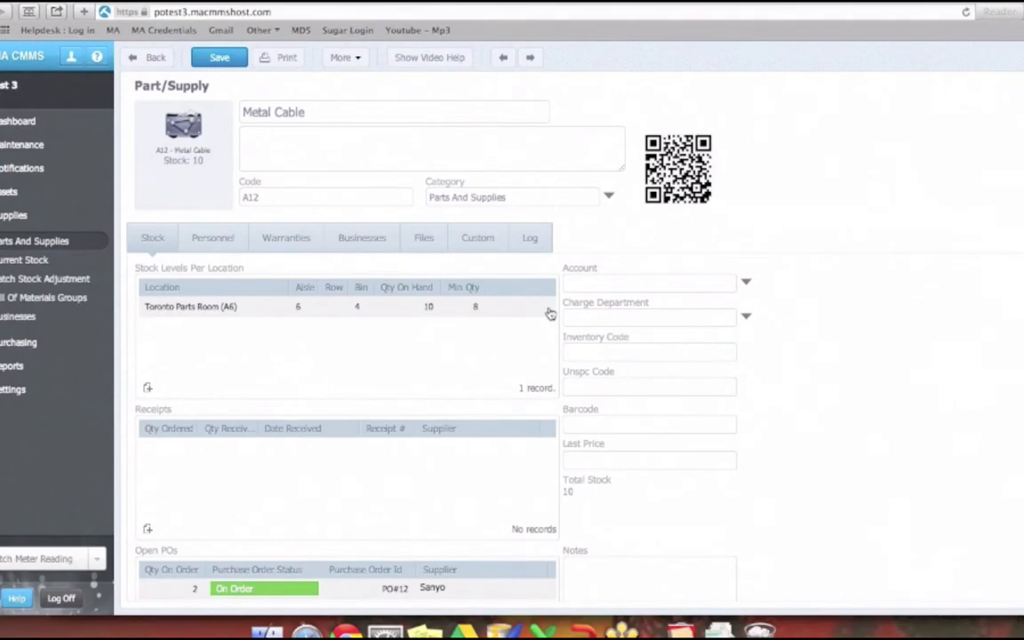
click(358, 58)
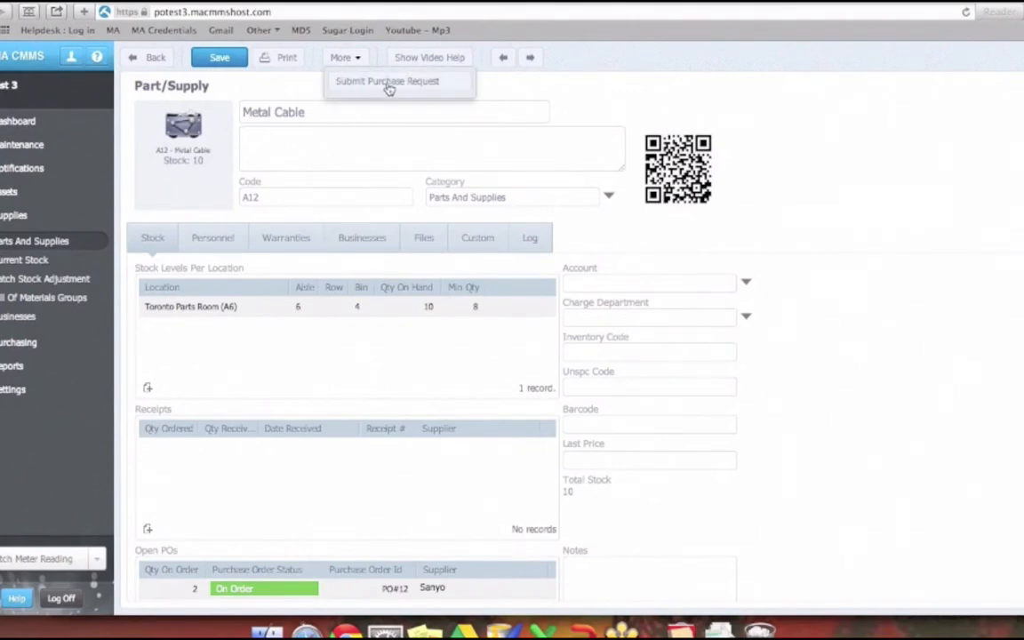
click(388, 83)
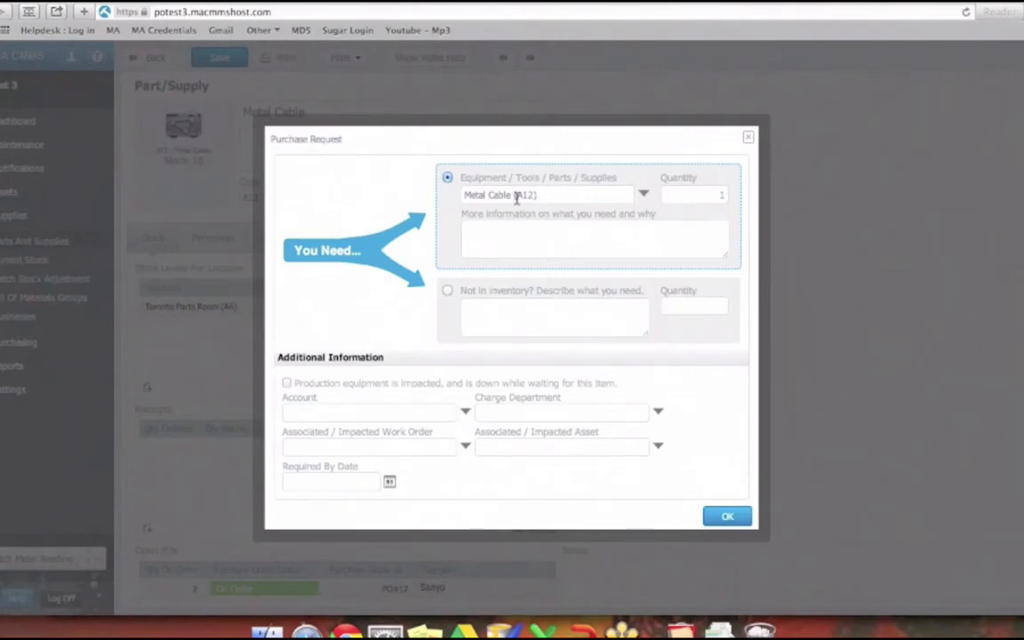
drag(538, 194, 464, 194)
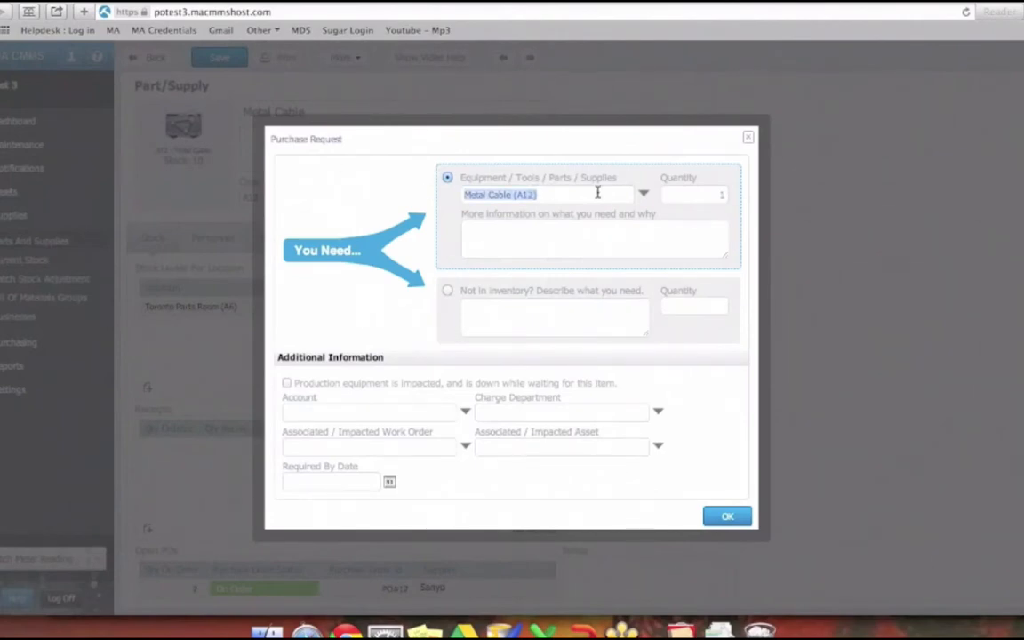
click(749, 141)
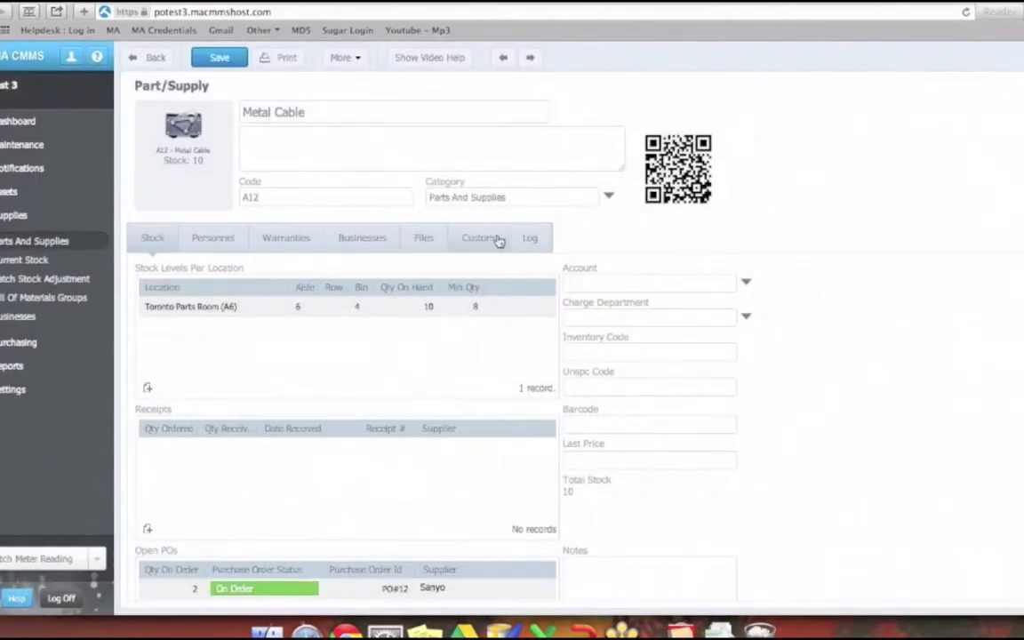
- Revisit the dashboard's request options and recheck the work order and asset prefilled in a request from the Replace fan belt work order
click(27, 121)
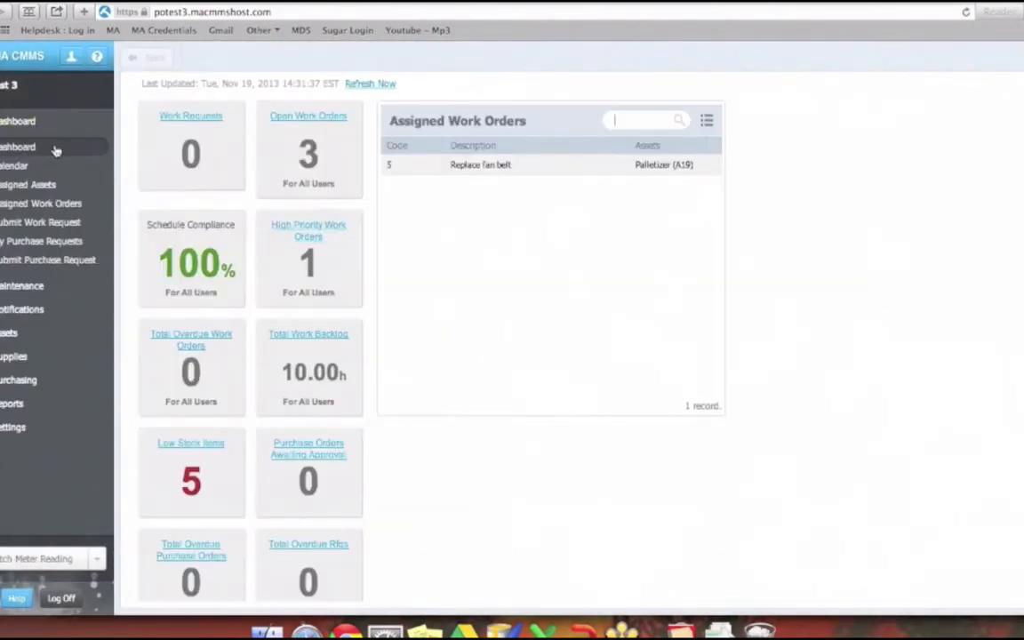
click(31, 284)
click(251, 185)
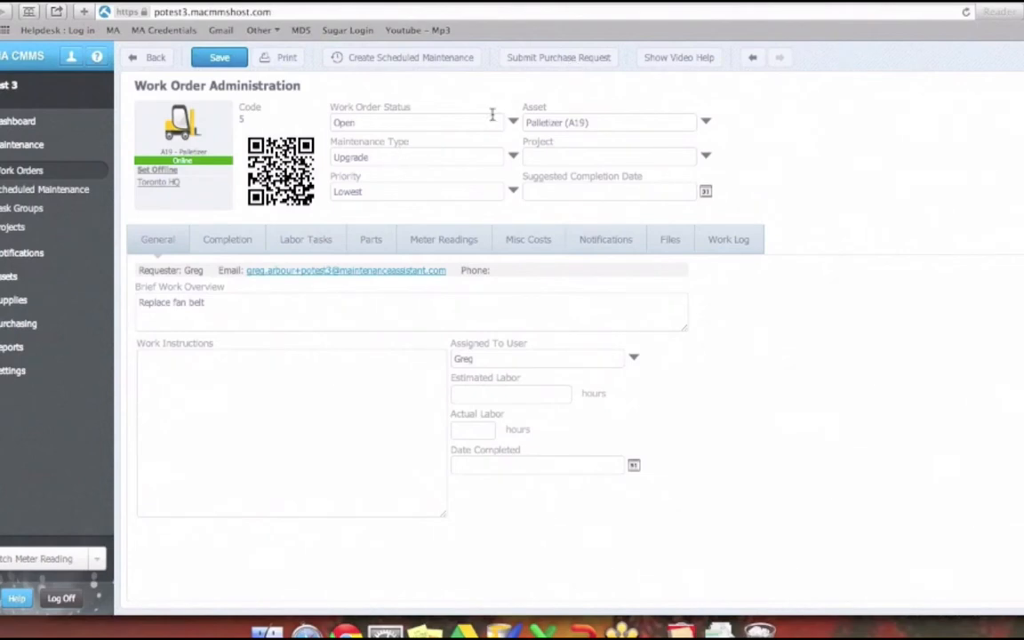
click(560, 59)
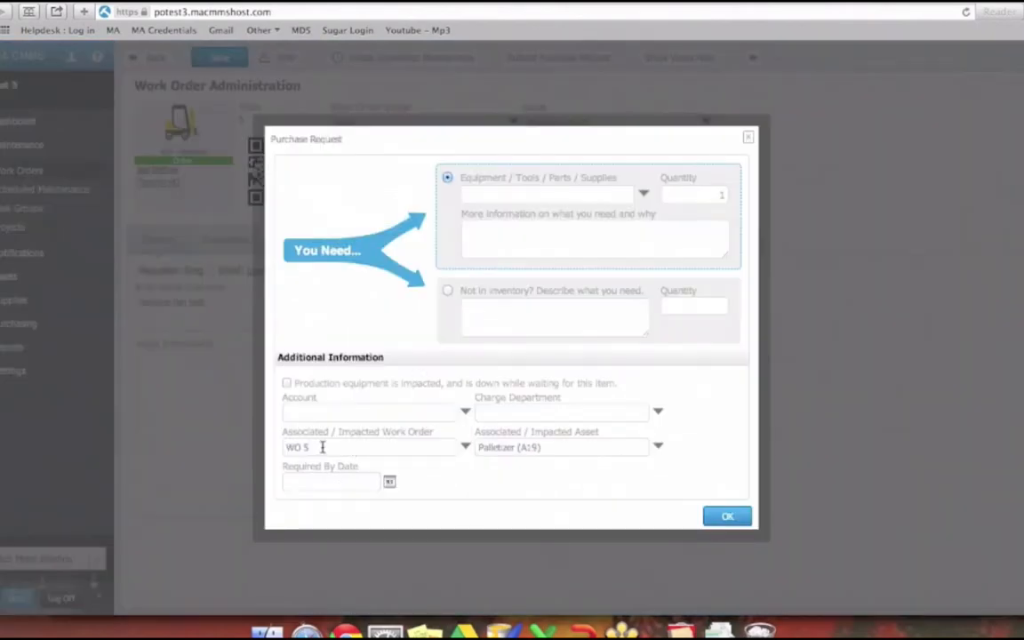
click(529, 447)
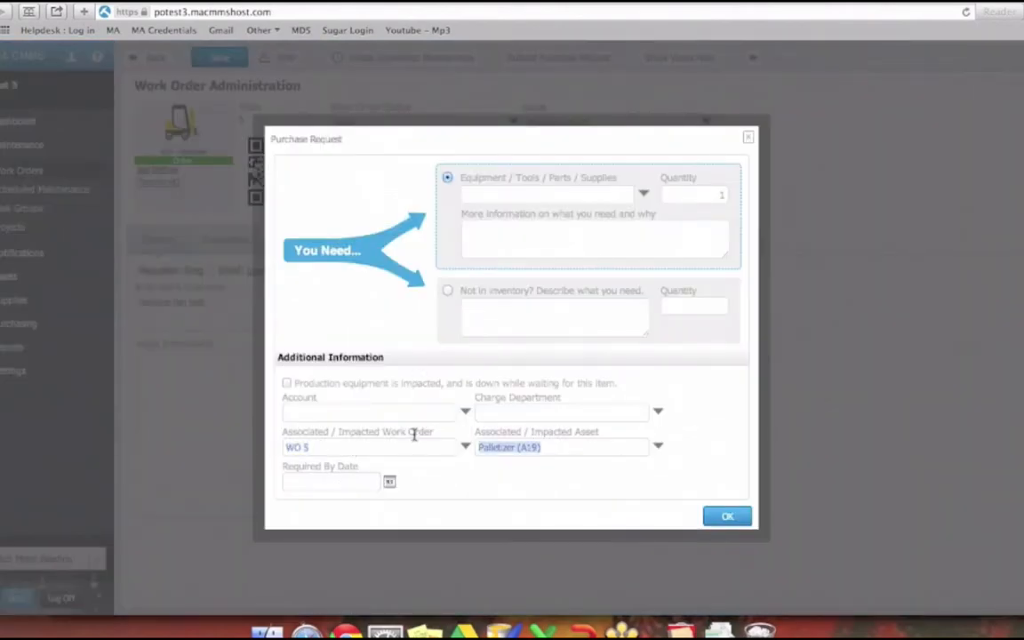
click(746, 139)
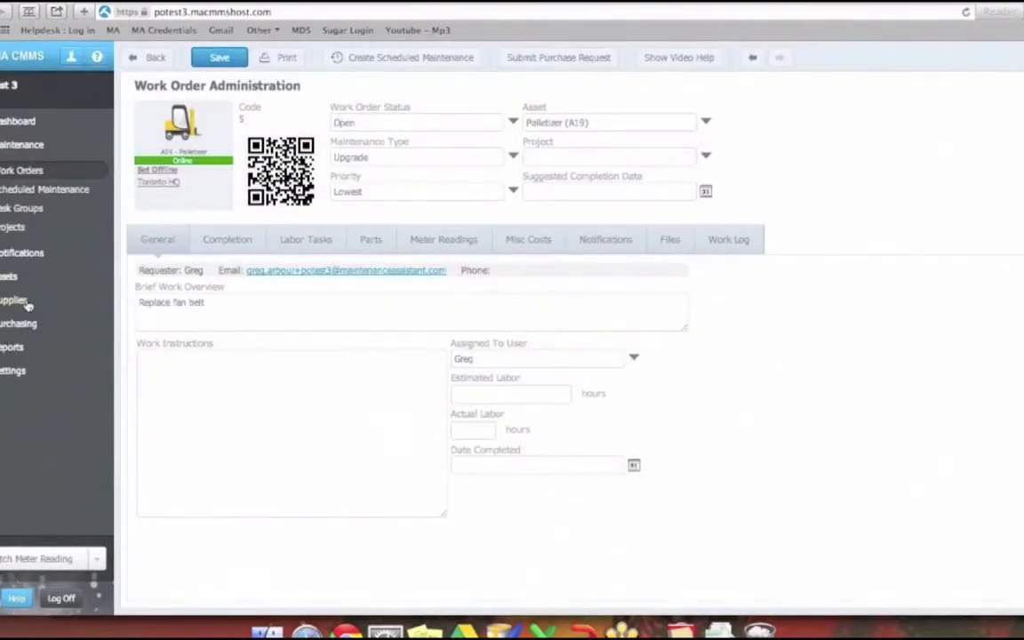
- Open the Gear Rings part record and check where a purchase request can be submitted from it
click(27, 305)
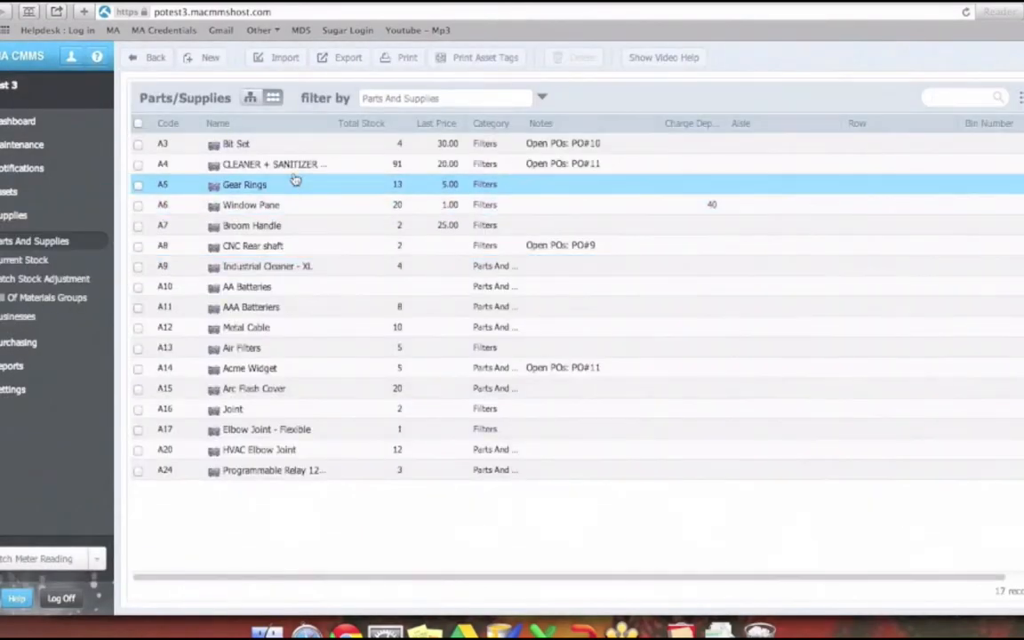
double_click(303, 184)
click(354, 59)
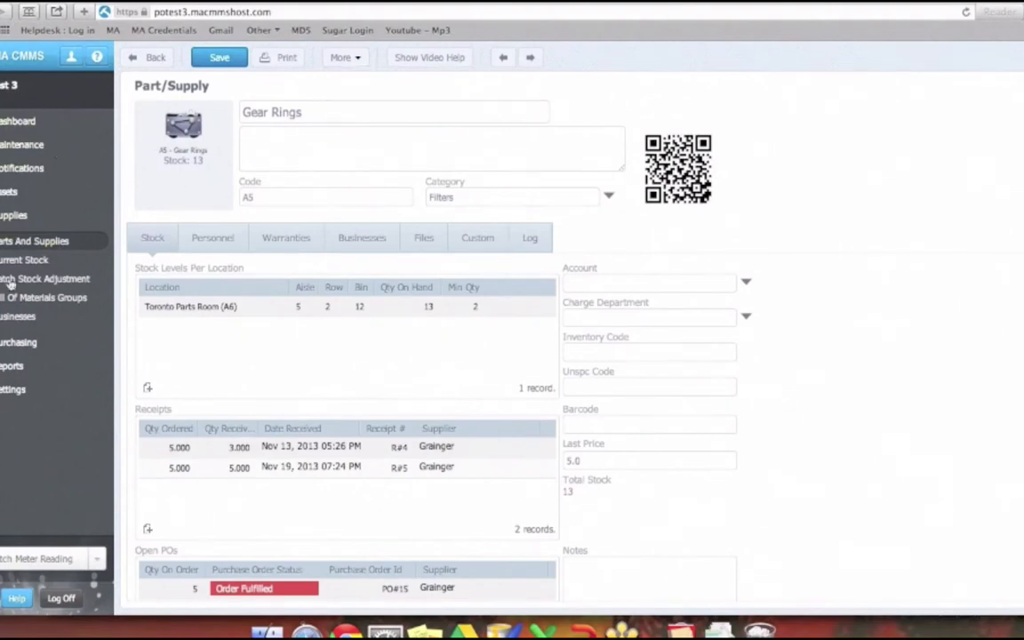
- On the Purchase Planning Board, set the Sanyo supplier part number of AAA Batteriers (A11) to PA1---12
click(16, 346)
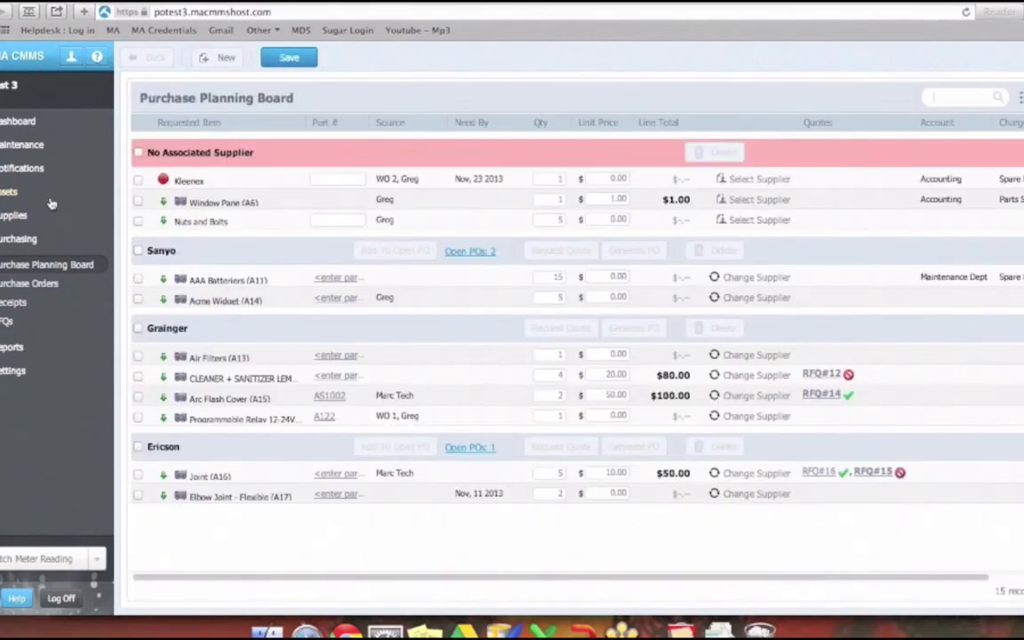
click(291, 495)
click(279, 280)
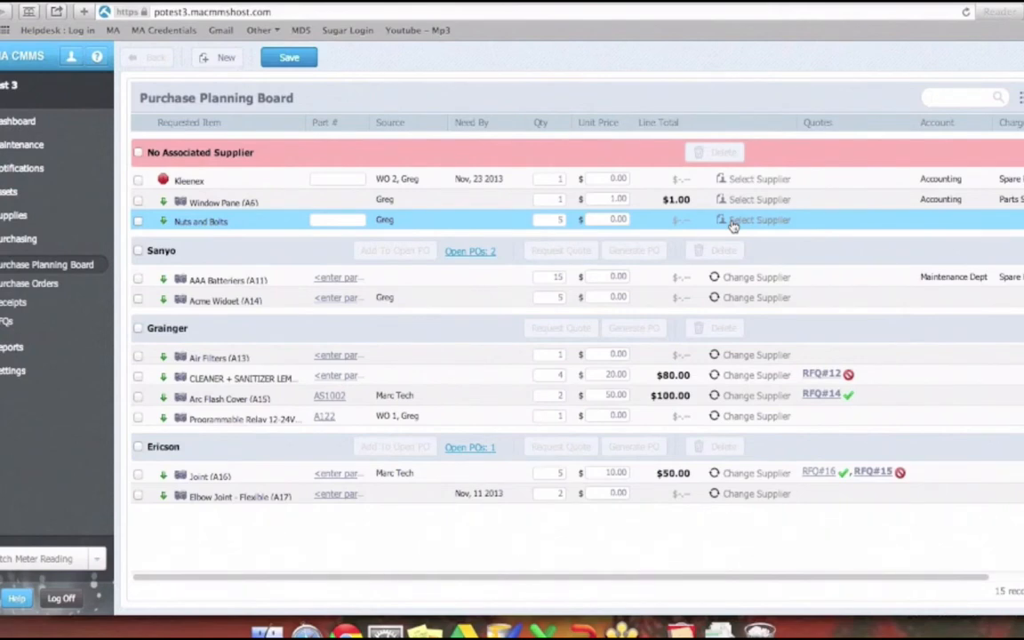
click(337, 280)
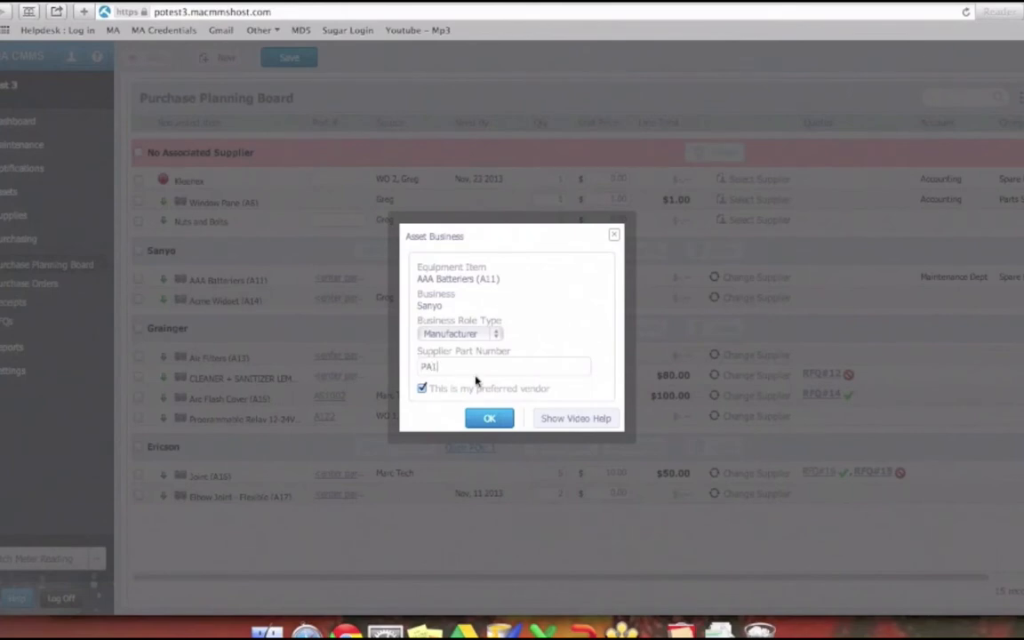
text(2)
click(487, 418)
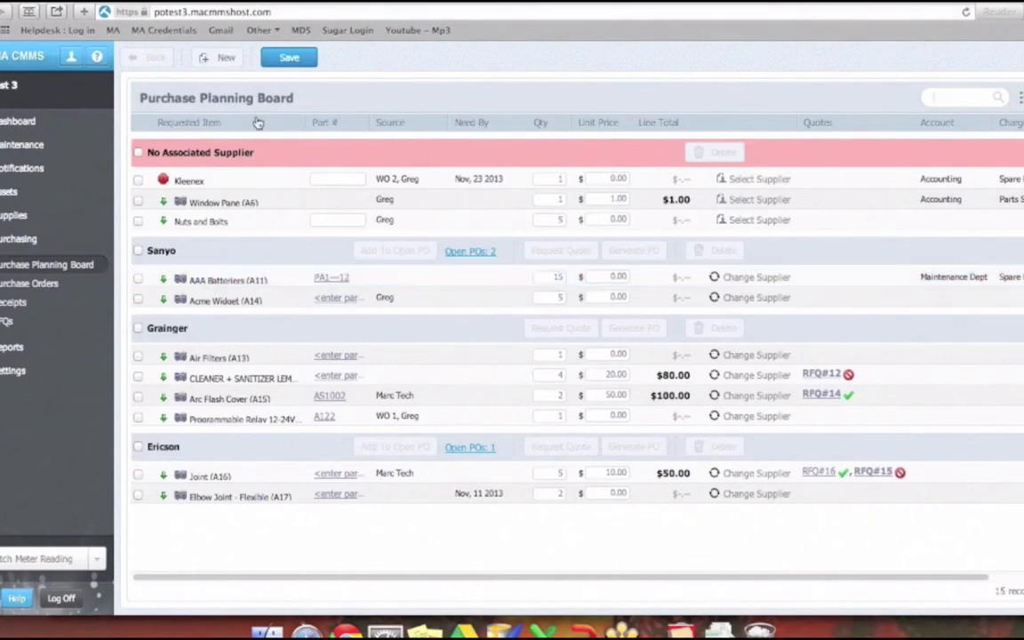
- Save the board, assign Ericson as manufacturer of the Window Pane (A6) request without an associated supplier, and save again
click(280, 63)
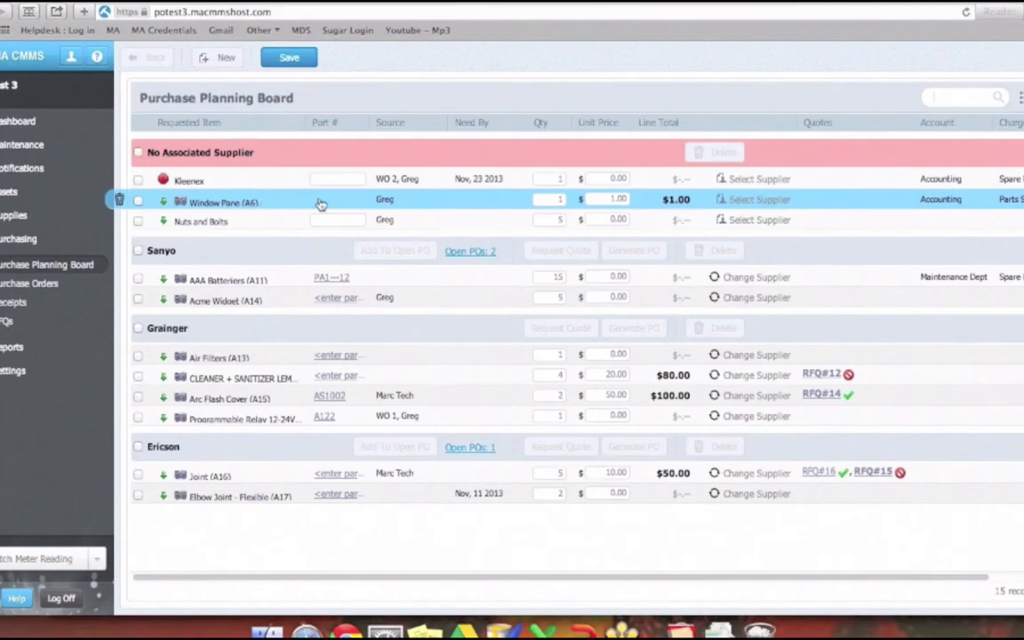
click(753, 201)
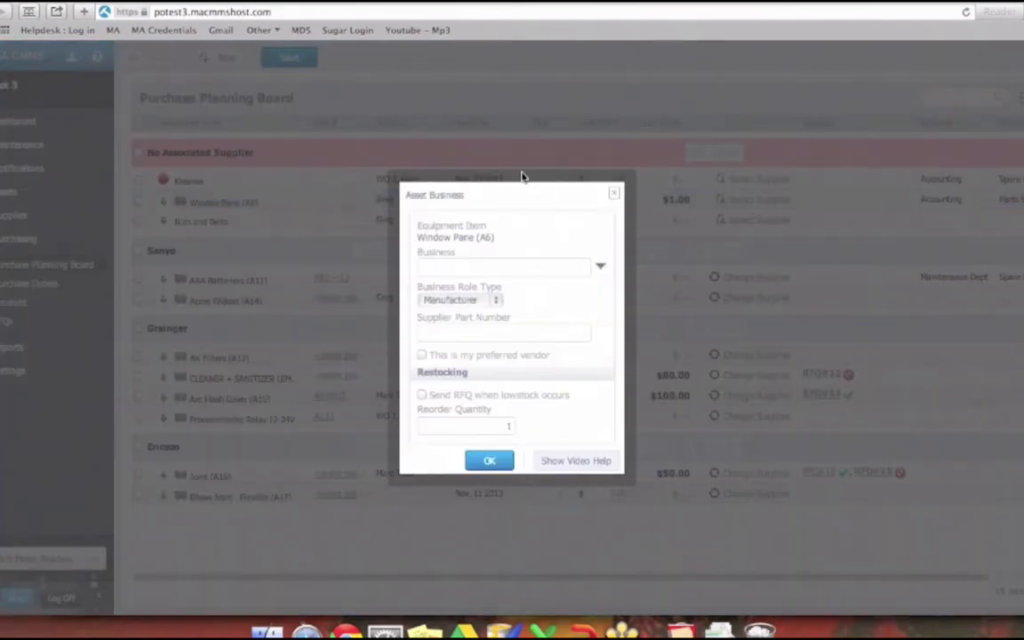
click(600, 265)
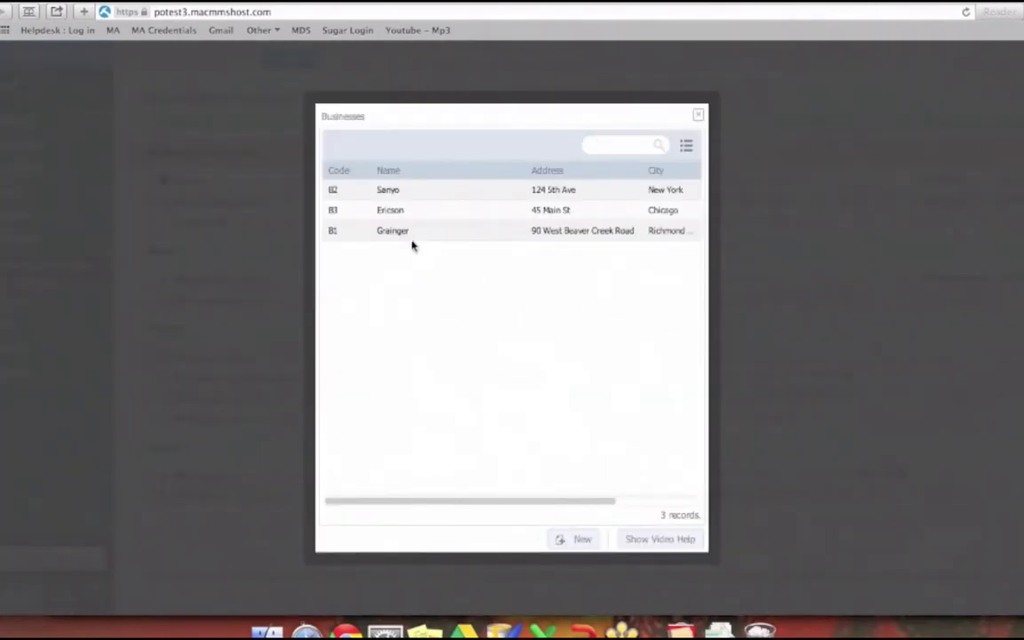
click(403, 213)
double_click(404, 216)
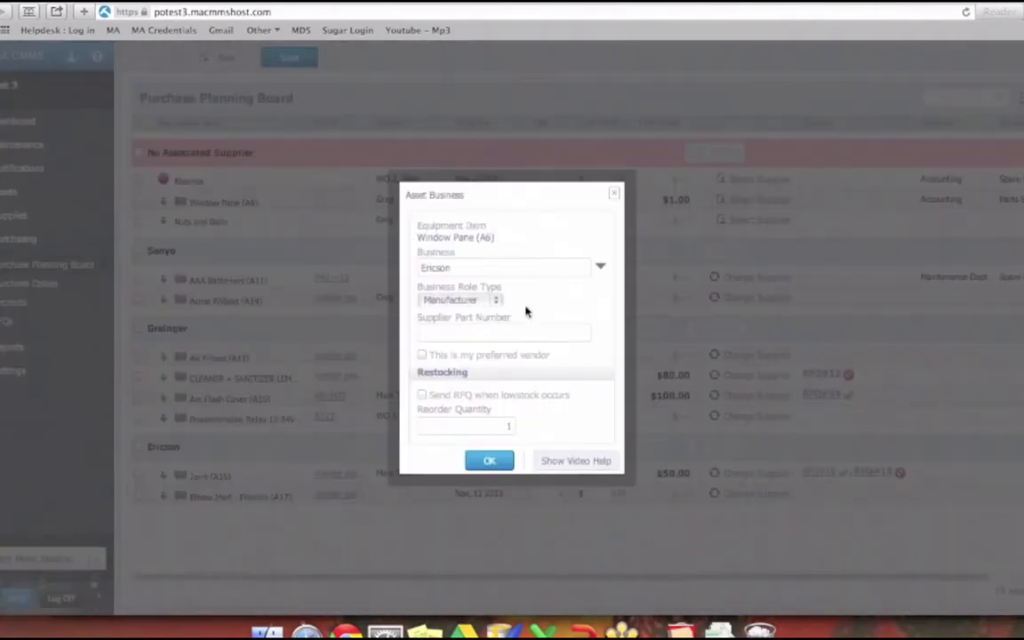
click(490, 462)
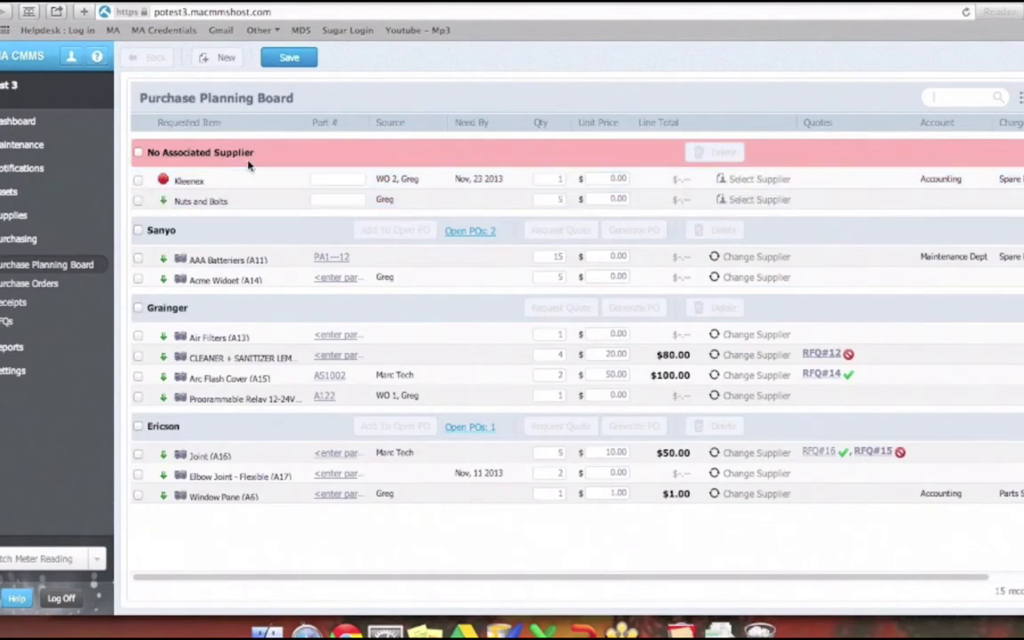
click(265, 59)
- Search the parts and supplies for "wind", open the Window Pane record and check its associated businesses
click(12, 217)
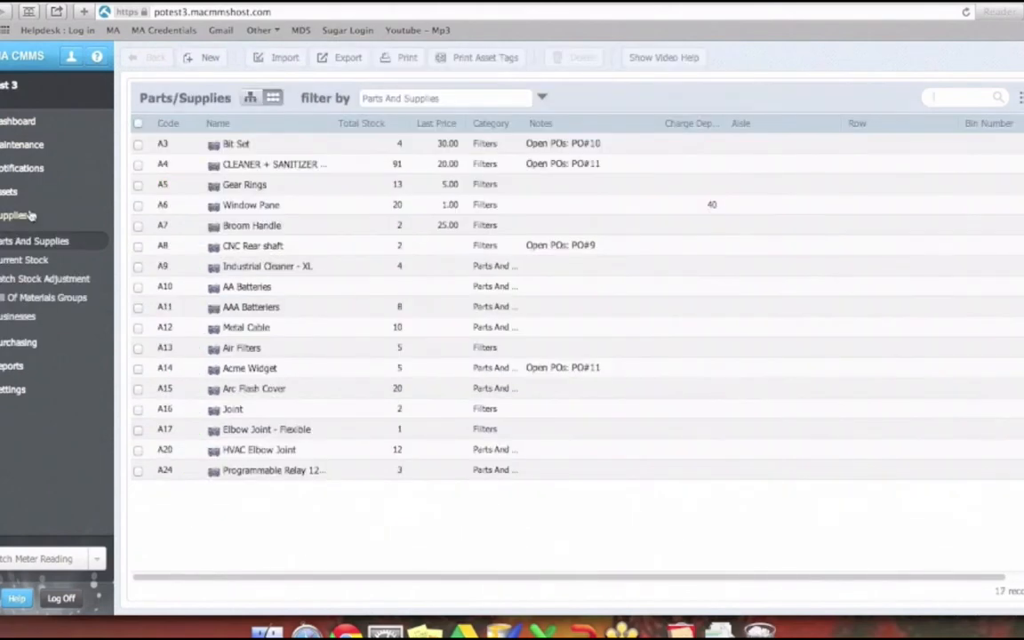
text(wind)
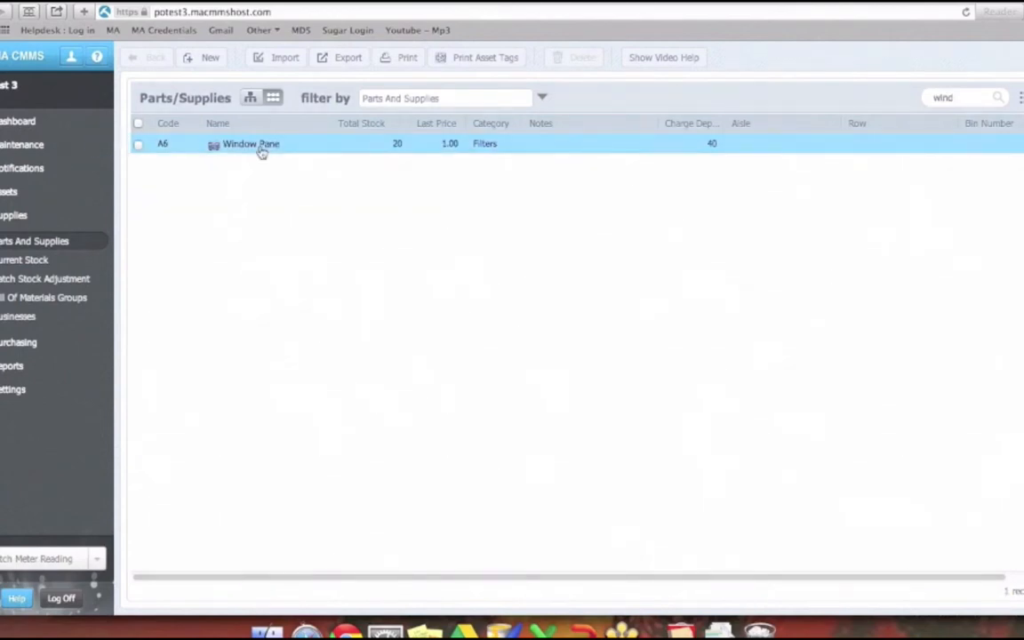
click(262, 148)
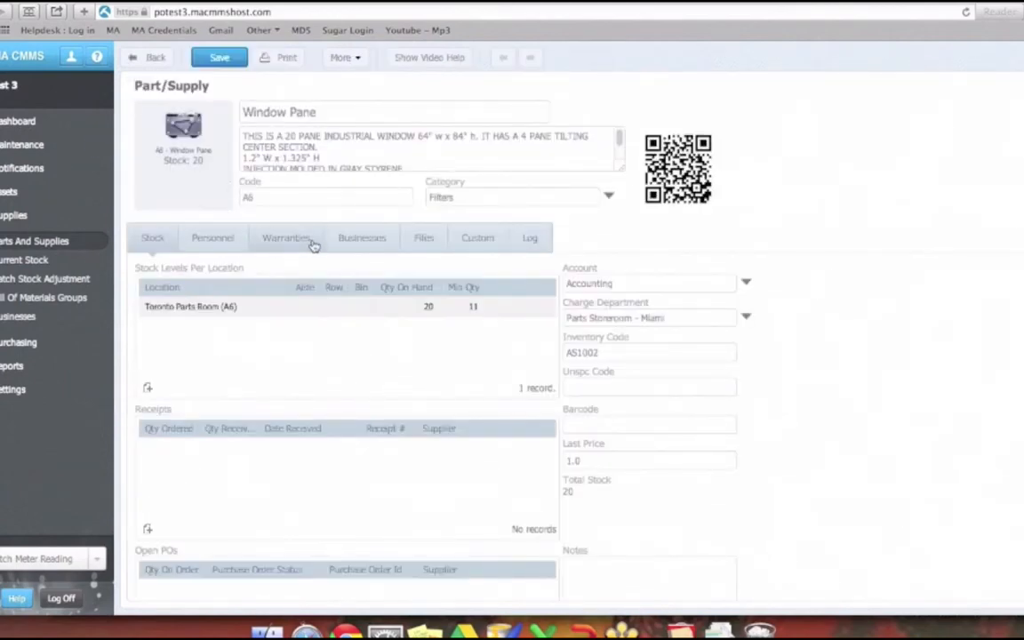
click(360, 240)
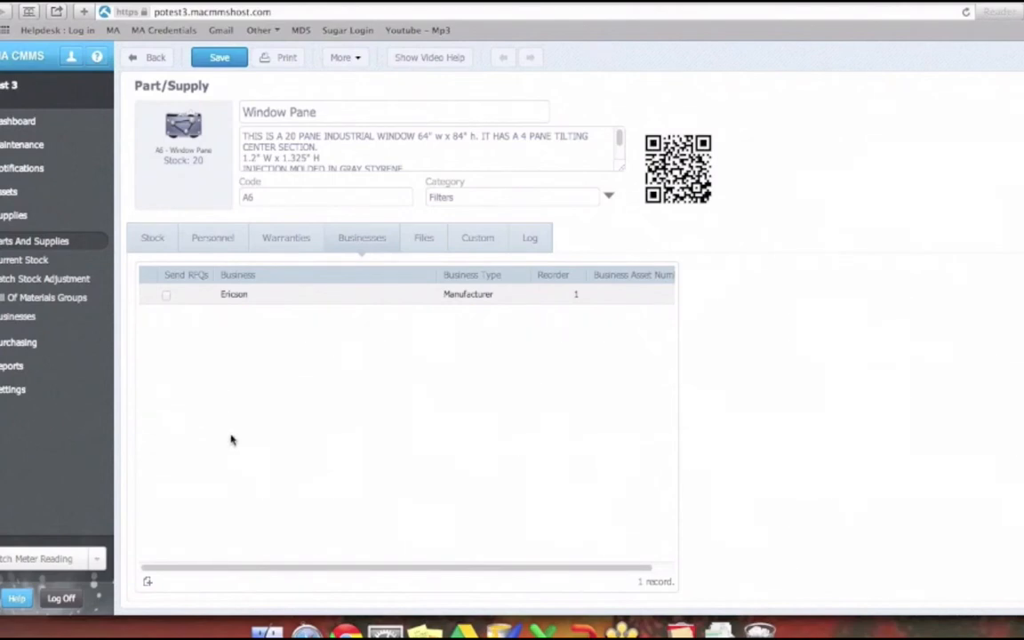
- Add Grainger to the Window Pane's businesses as manufacturer and preferred vendor, and save the part record
click(147, 581)
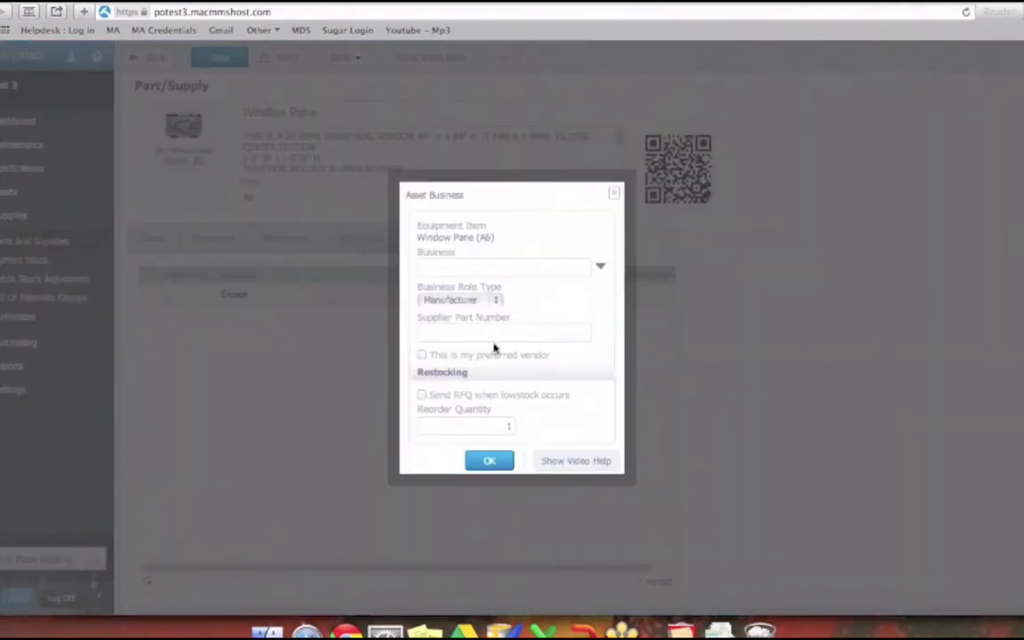
click(601, 265)
double_click(411, 233)
click(421, 355)
click(490, 461)
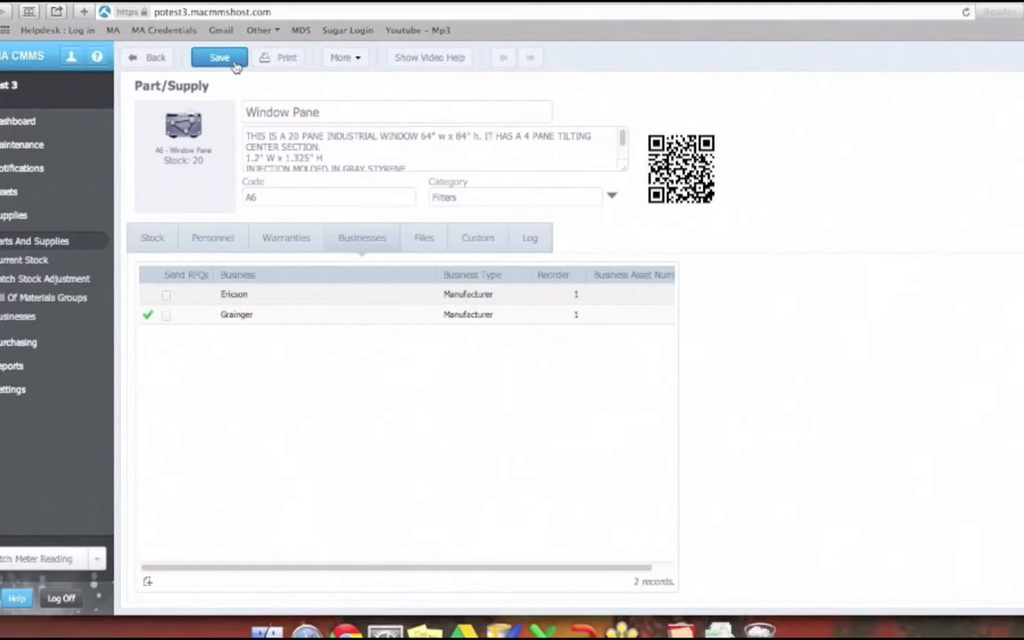
click(234, 64)
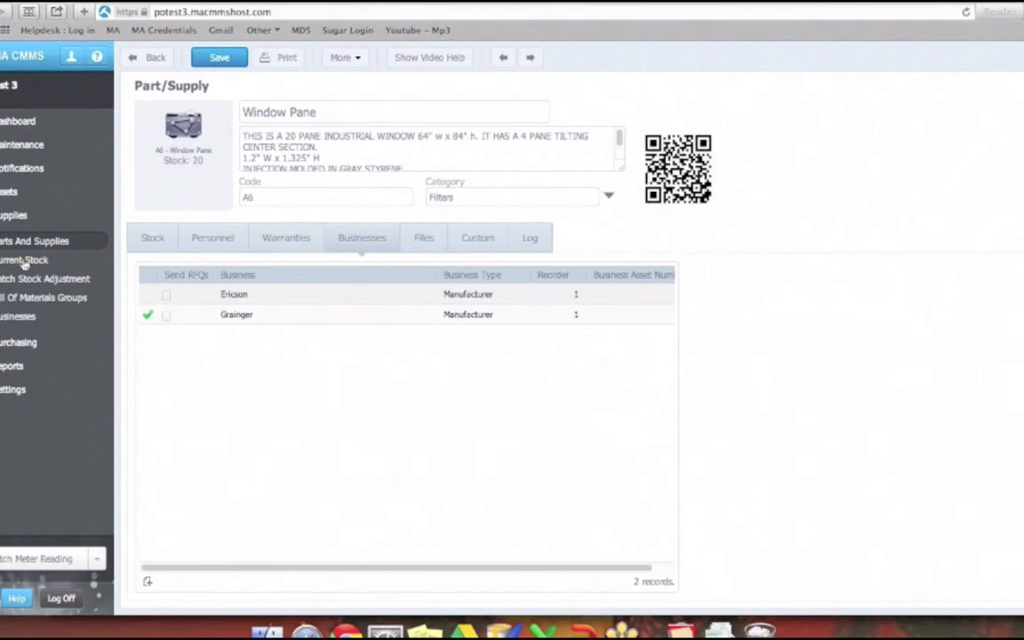
- On the Purchase Planning Board, set Ericson's supplier part number for Window Pane (A6) to A1000
click(22, 339)
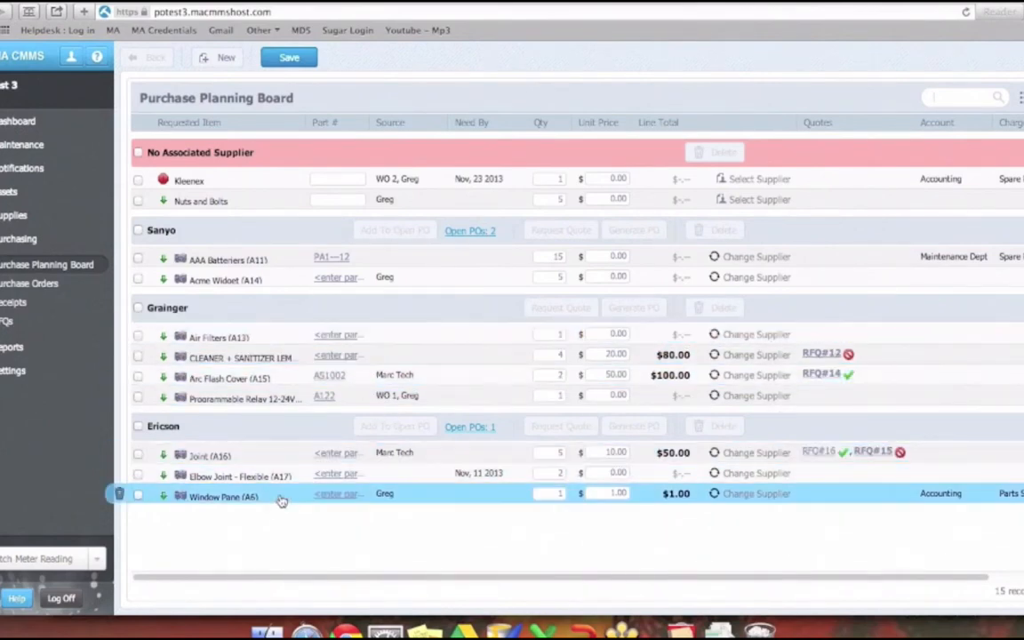
click(333, 494)
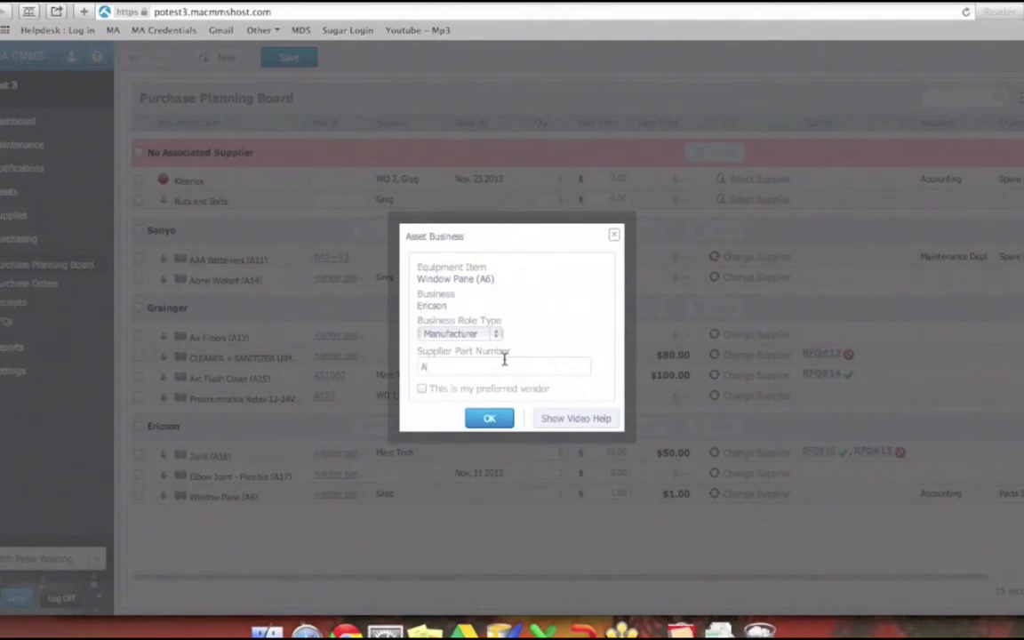
text(A1000)
click(493, 420)
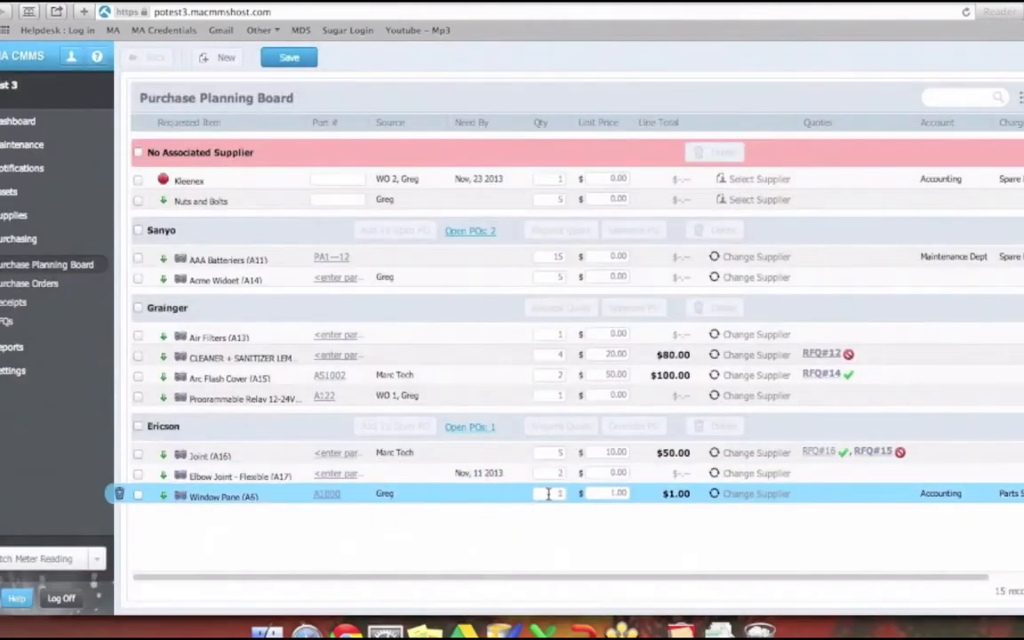
- Set the Window Pane request's quantity to 5 and its unit price to 40
text(5)
double_click(621, 492)
key(BackSpace)
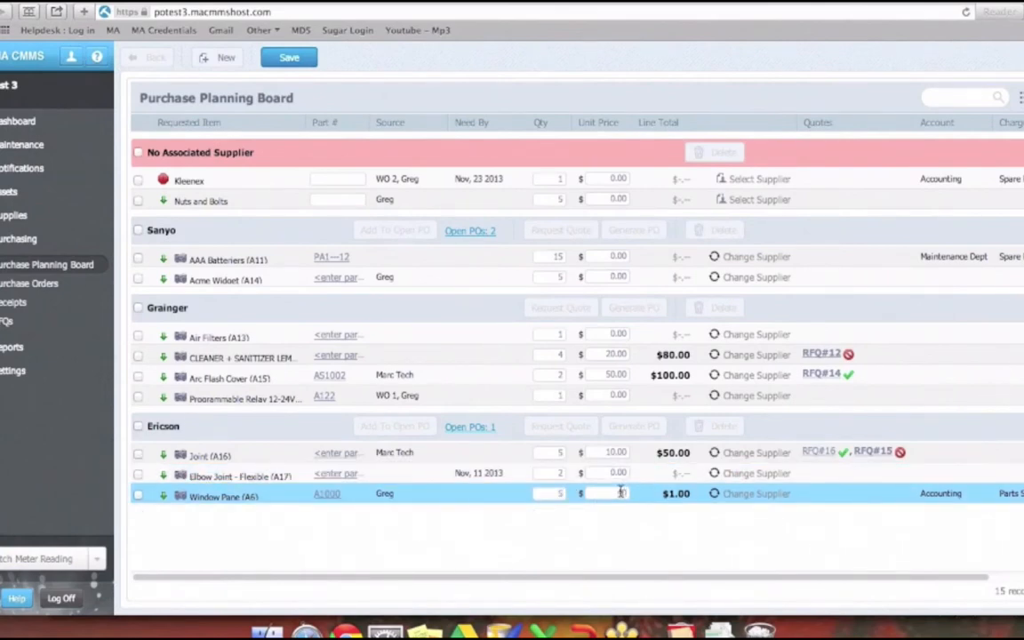
text(40)
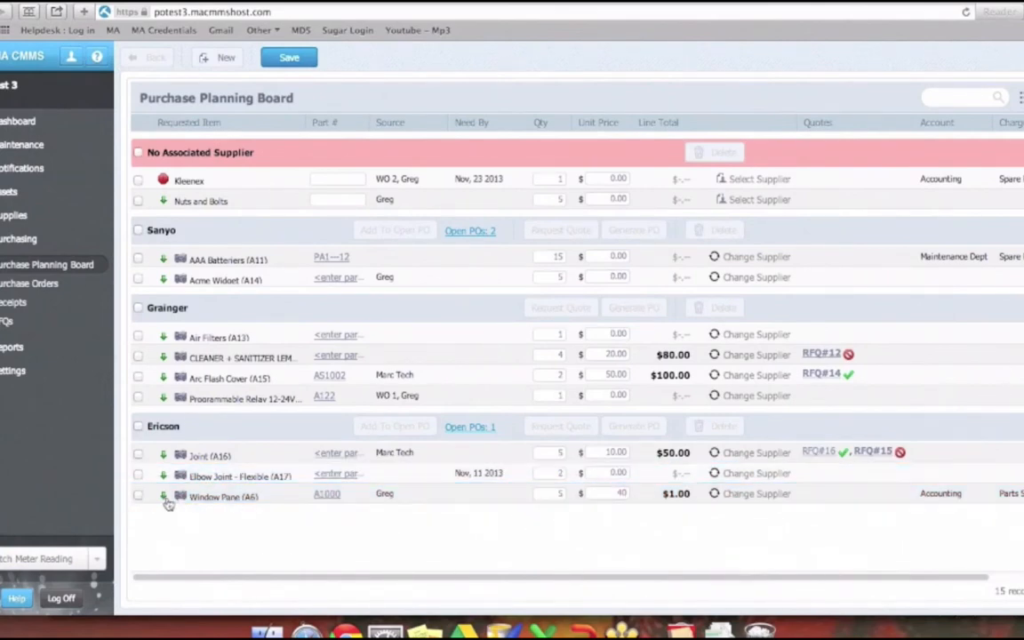
- Try selecting the Window Pane and Nuts and Bolts requests, check the supplier options for Nuts and Bolts, and dismiss them without assigning a supplier
click(138, 495)
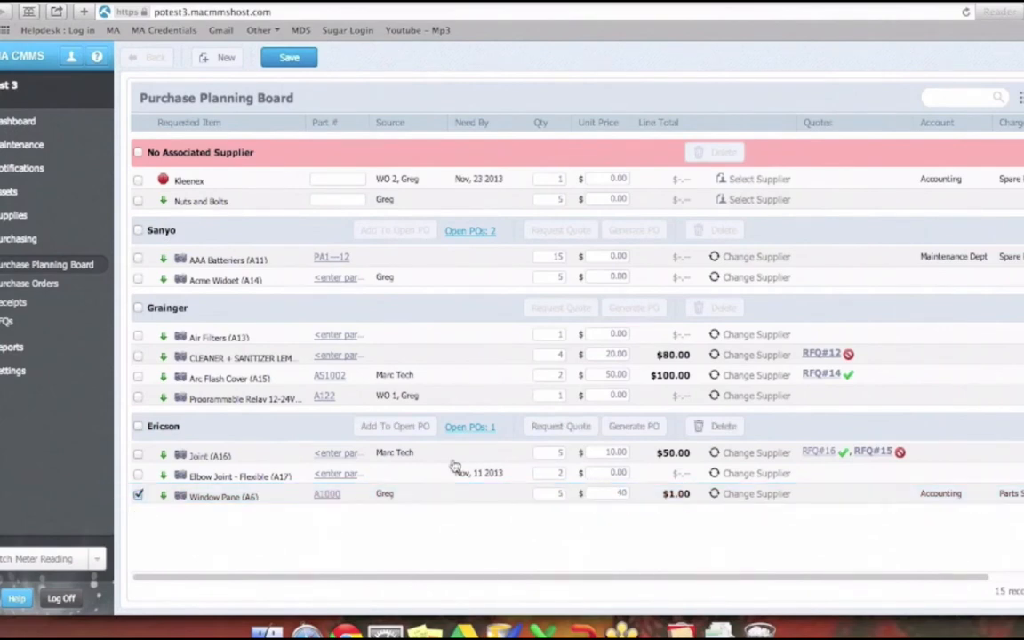
click(138, 201)
click(137, 495)
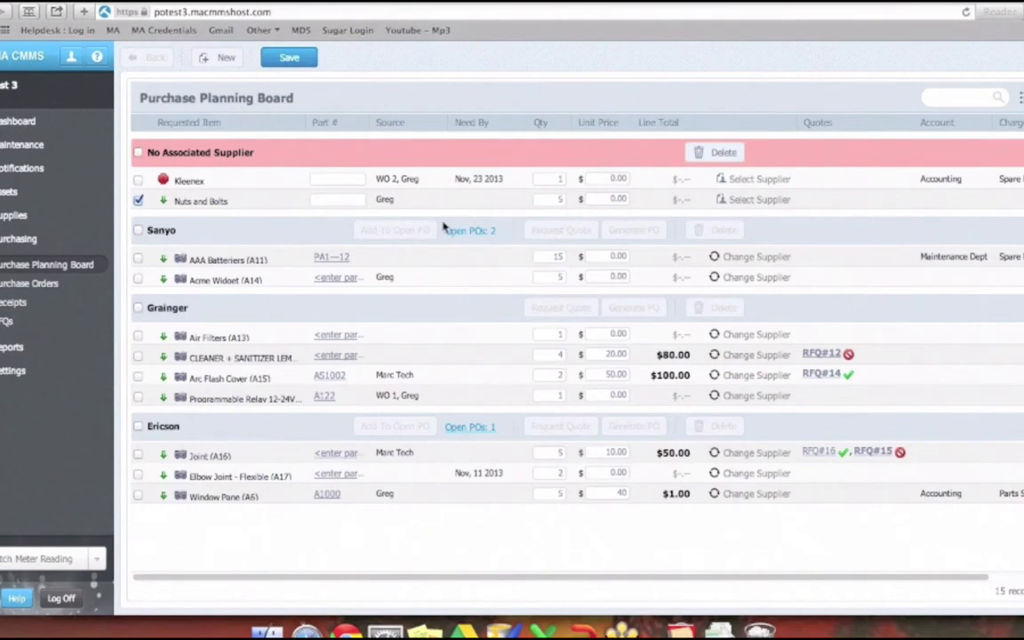
click(753, 201)
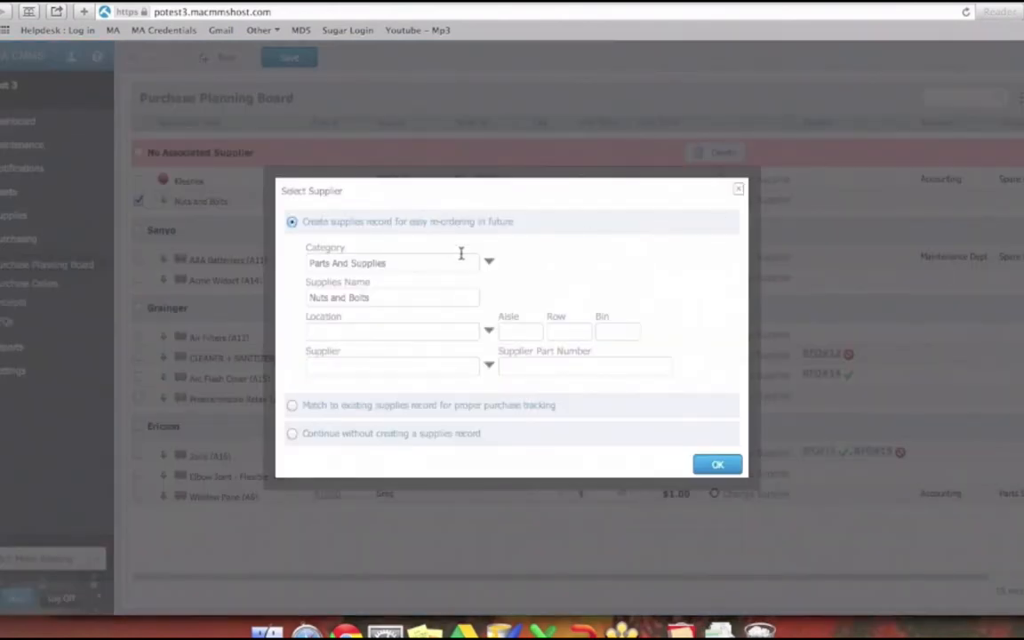
click(737, 190)
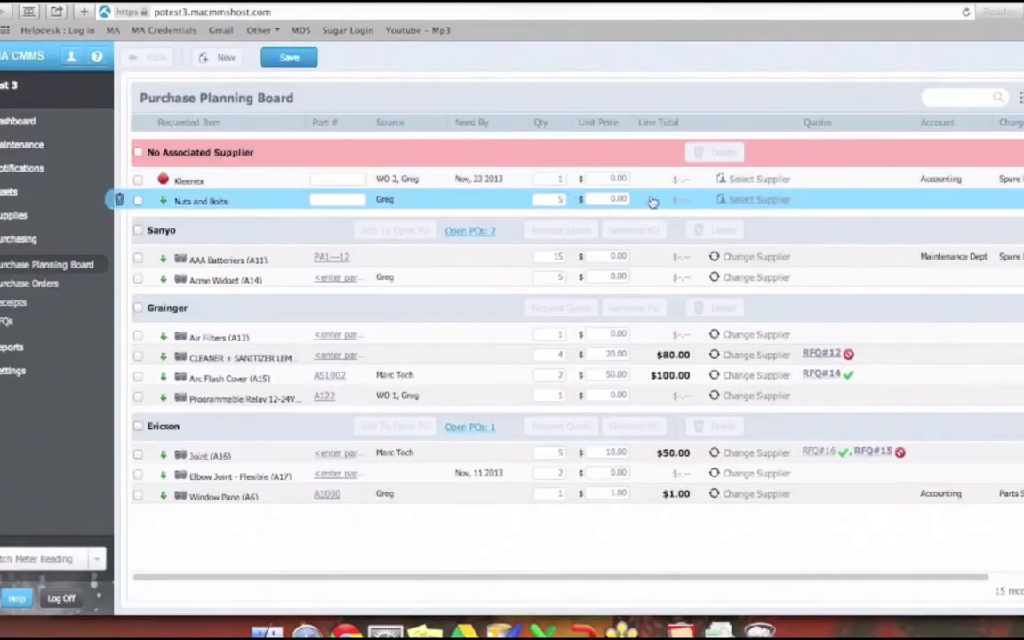
click(754, 199)
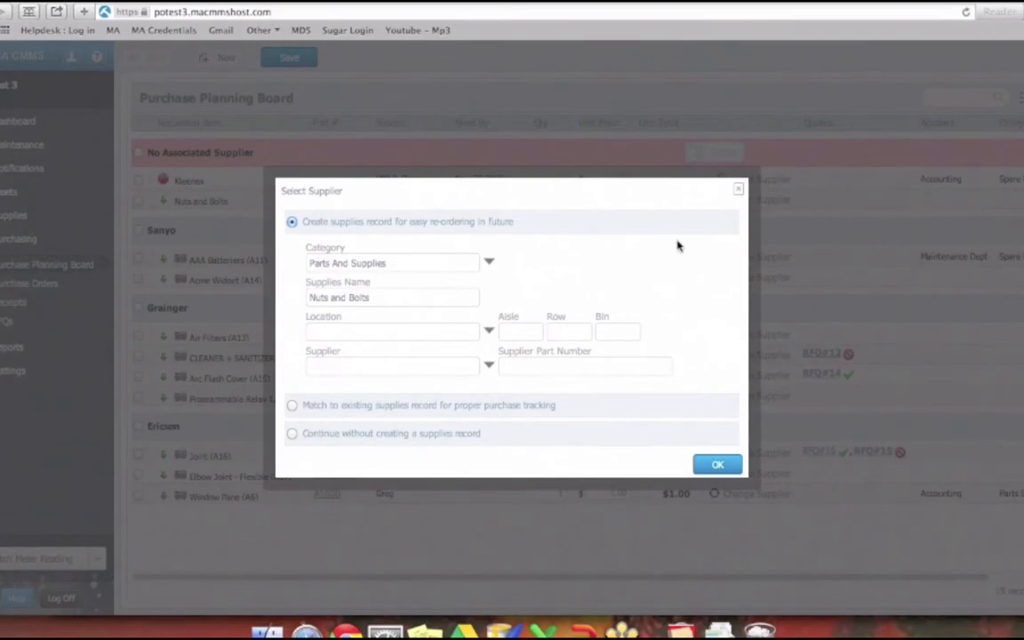
click(737, 191)
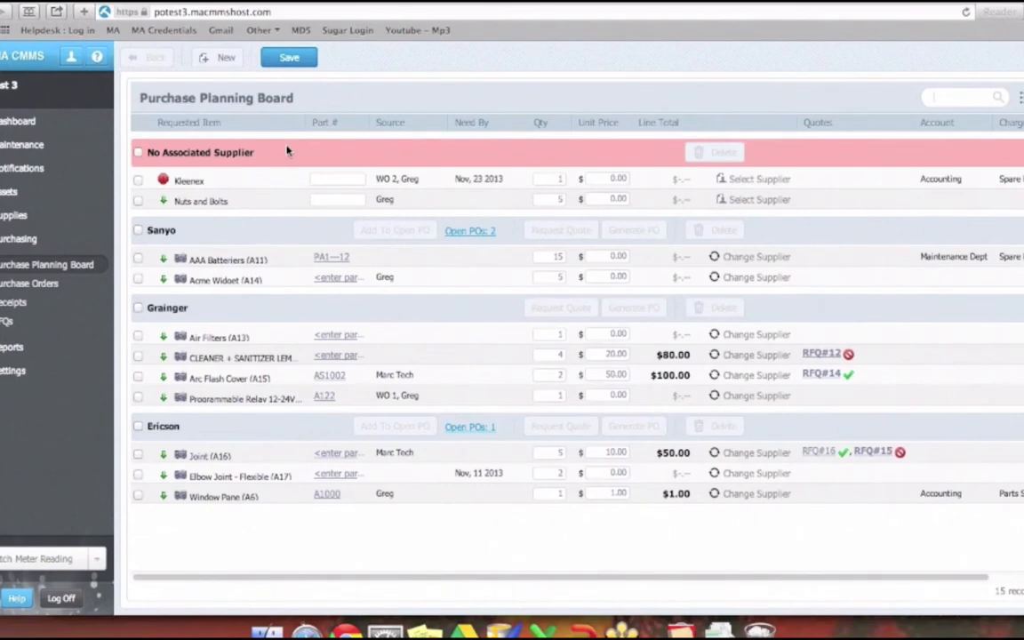
- Select the Window Pane request under Ericson and set its unit price to 14
click(138, 496)
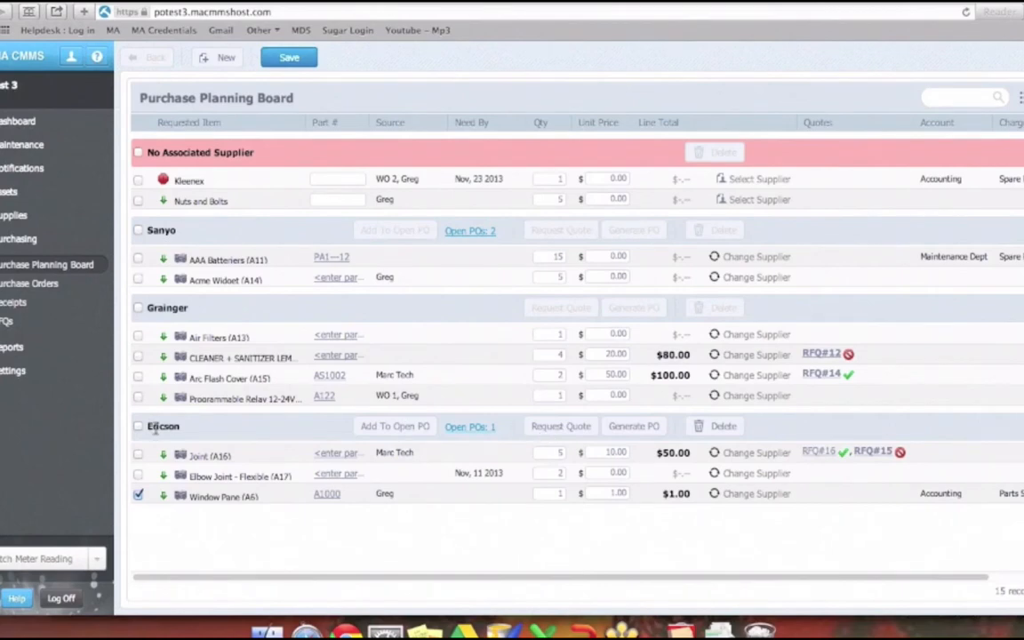
click(608, 491)
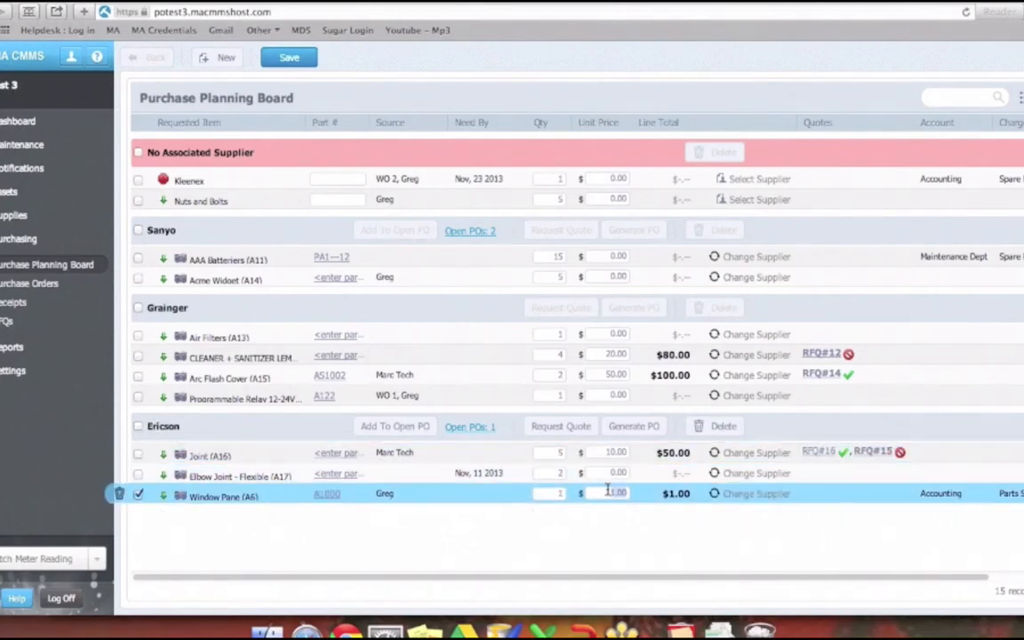
text(1)
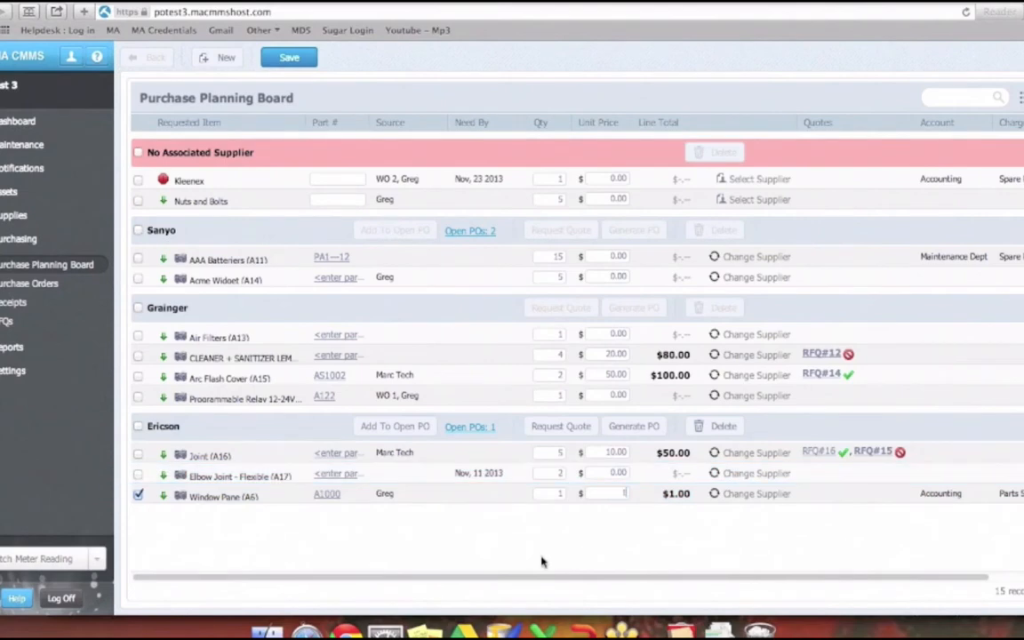
text(4)
- Check the status markers of the two quotes, RFQ#16 and RFQ#15, on the Joint (A16) request
drag(464, 584, 530, 590)
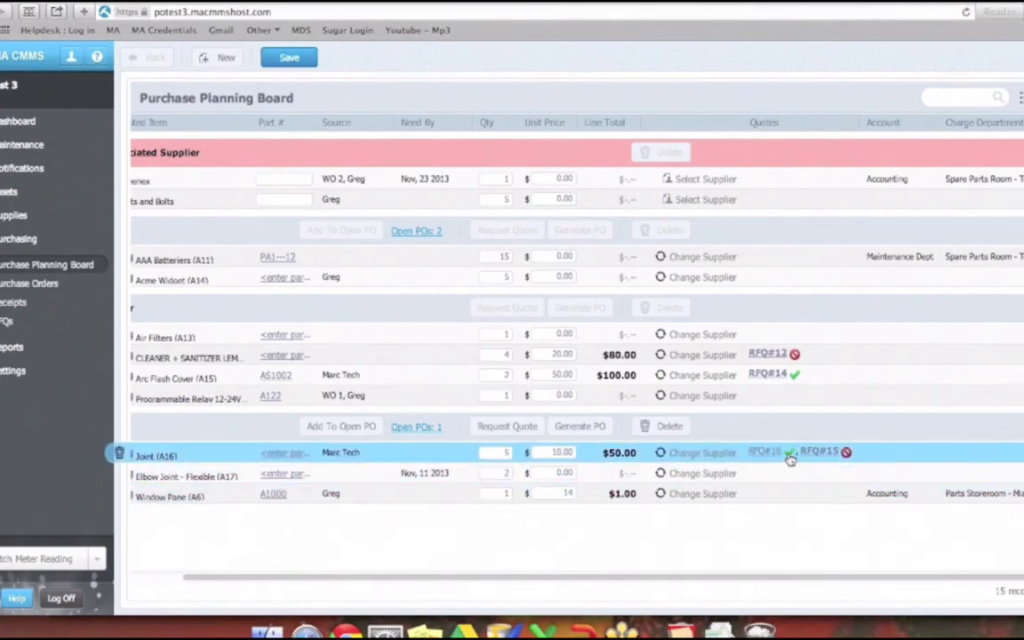
mouse_move(790, 457)
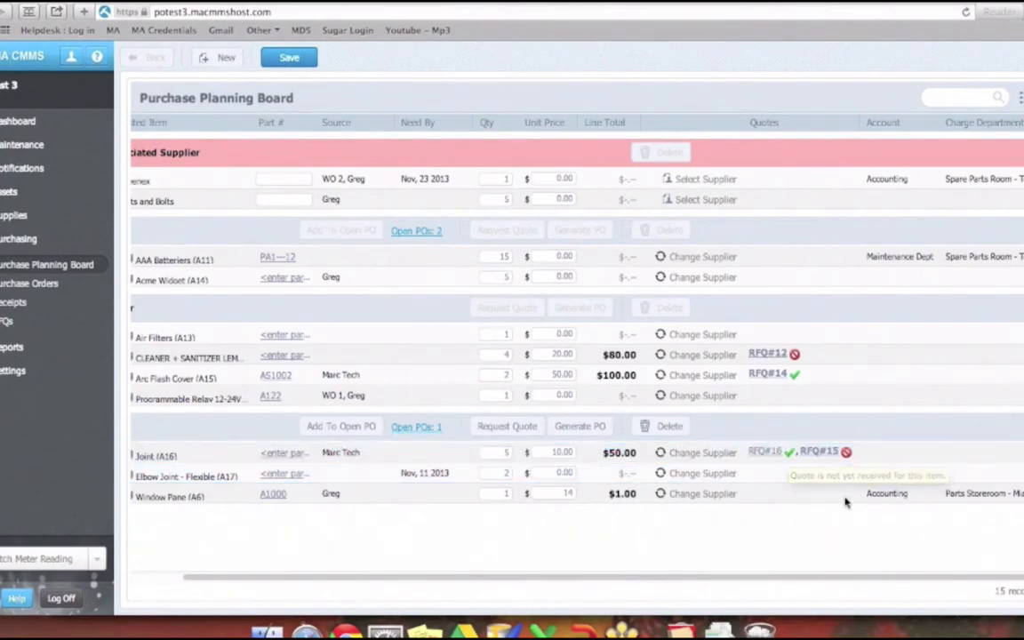
mouse_move(847, 455)
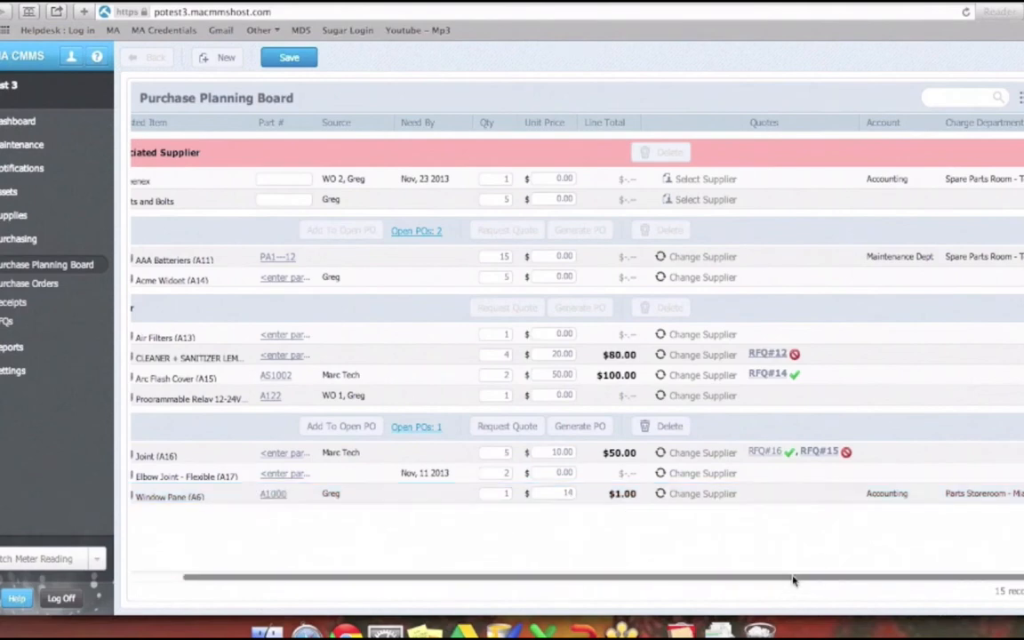
drag(792, 577, 623, 573)
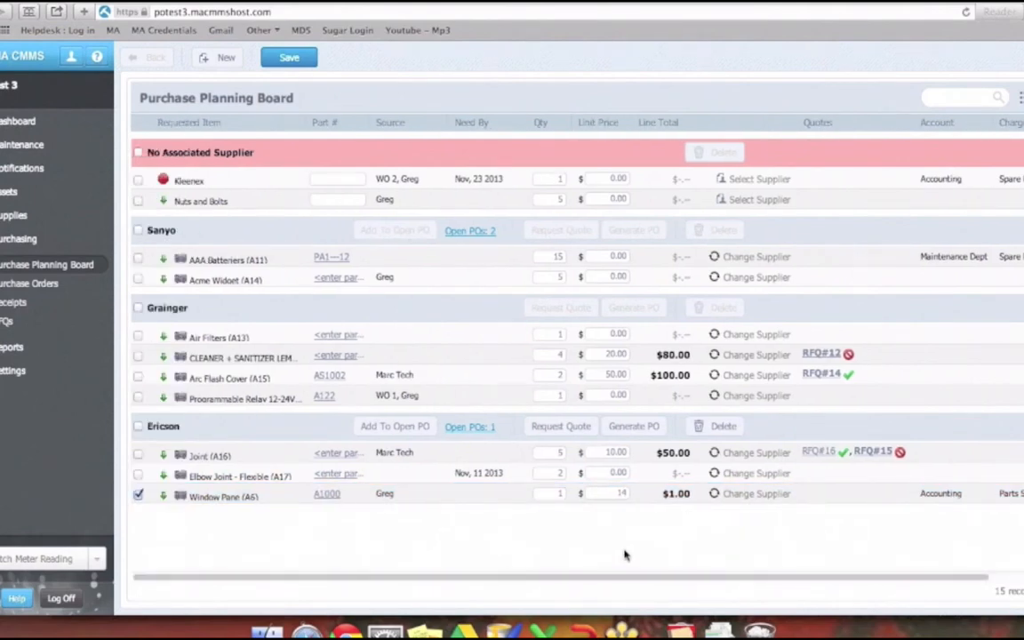
- Replace the Window Pane selection with all four Grainger requests, Joint, Elbow Joint - Flexible and AAA Batteriers, and generate and save Grainger's purchase order
click(138, 495)
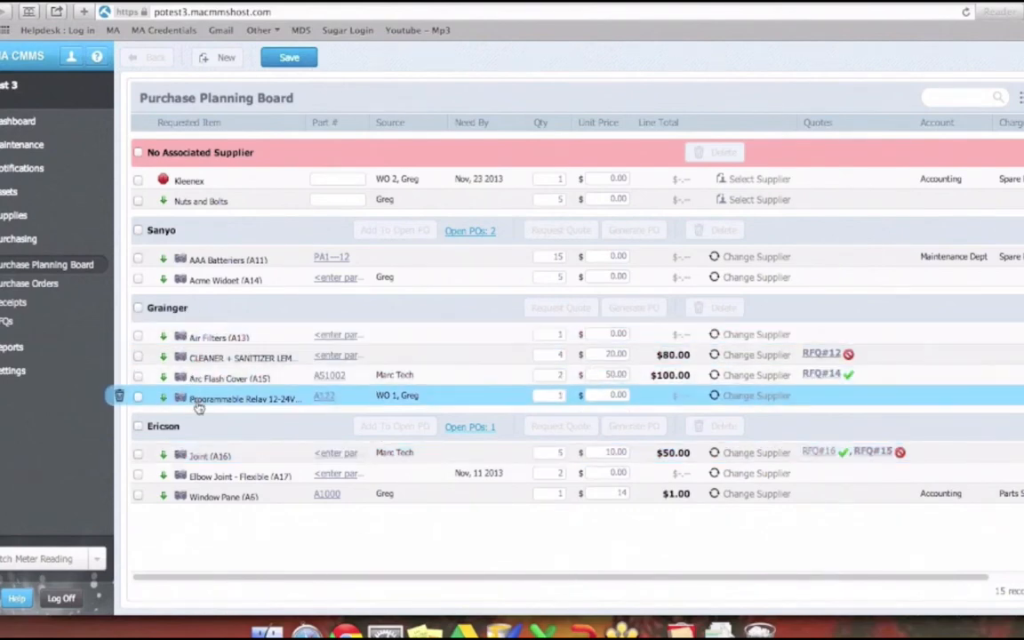
click(137, 396)
click(137, 378)
click(138, 357)
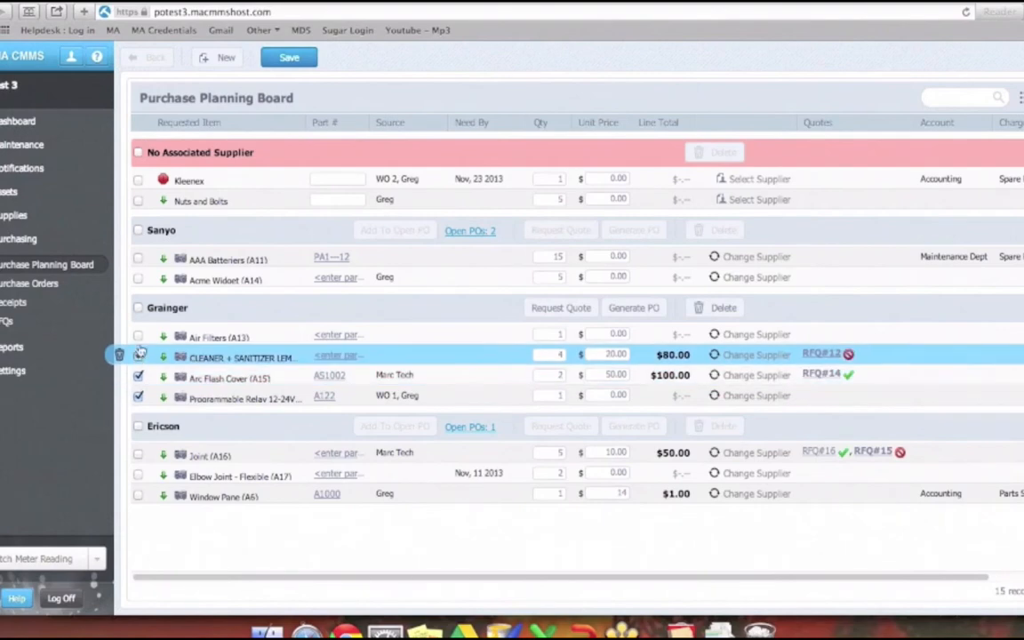
click(138, 336)
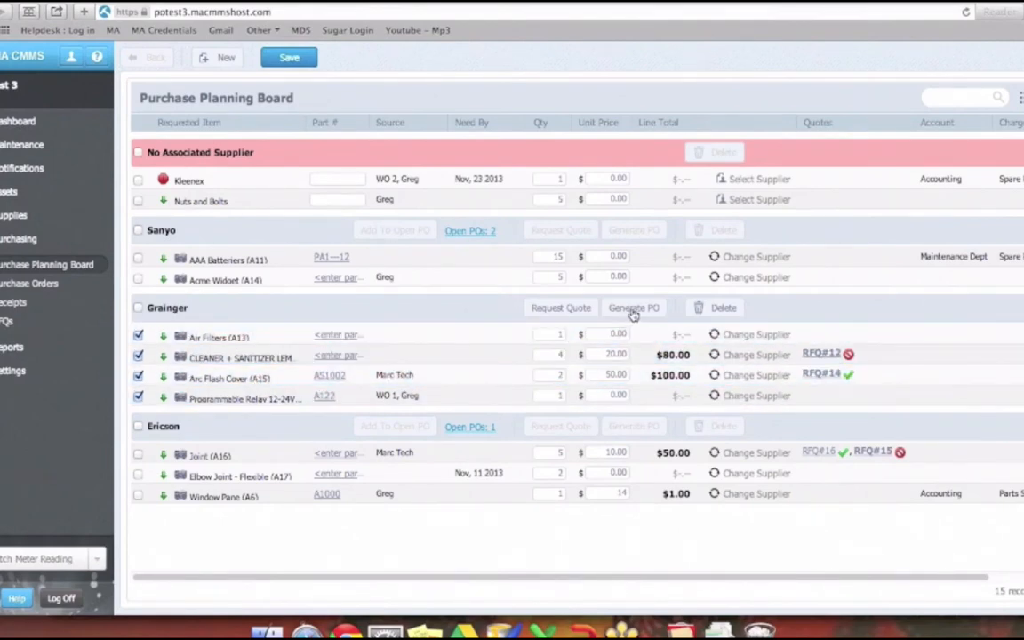
click(138, 454)
click(139, 475)
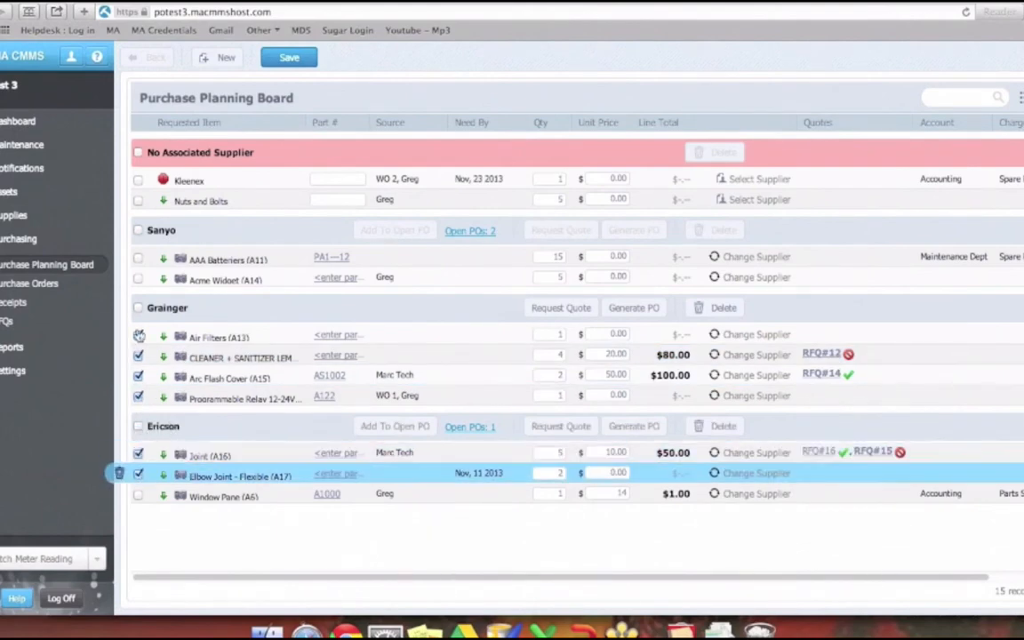
click(137, 257)
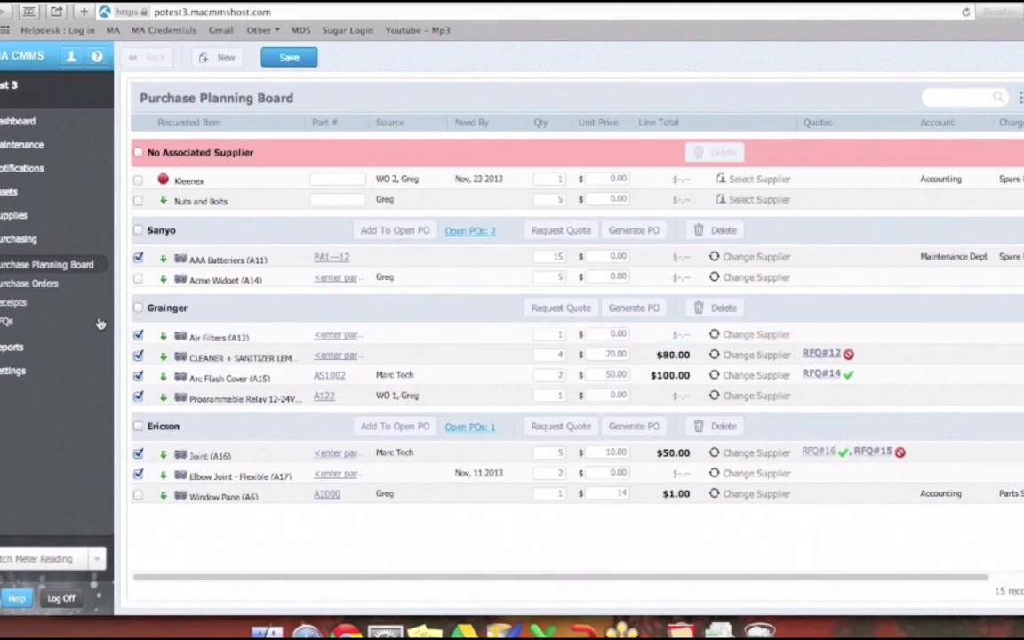
click(608, 306)
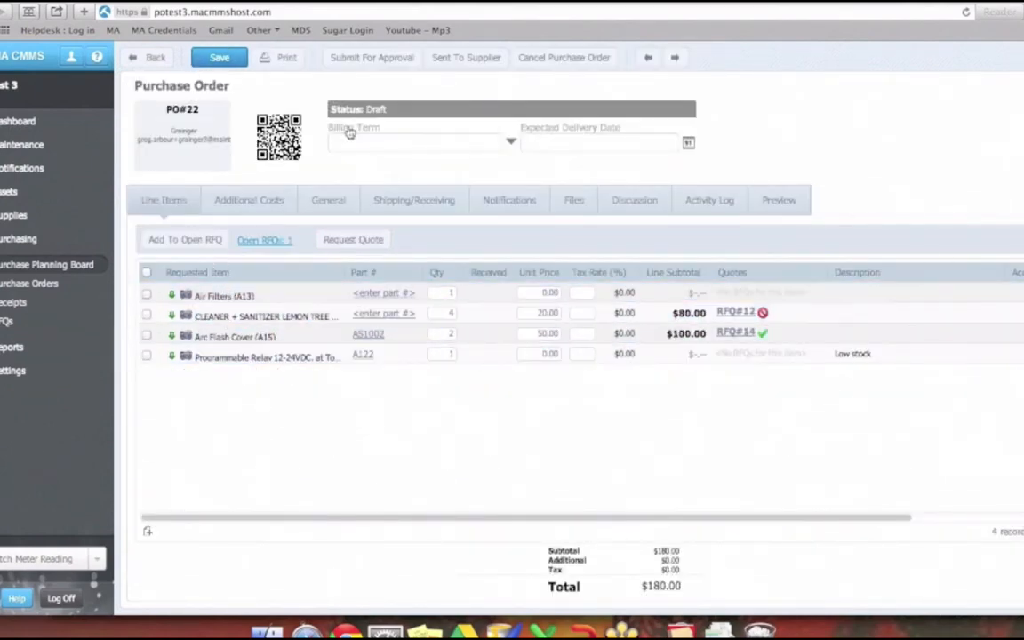
click(221, 58)
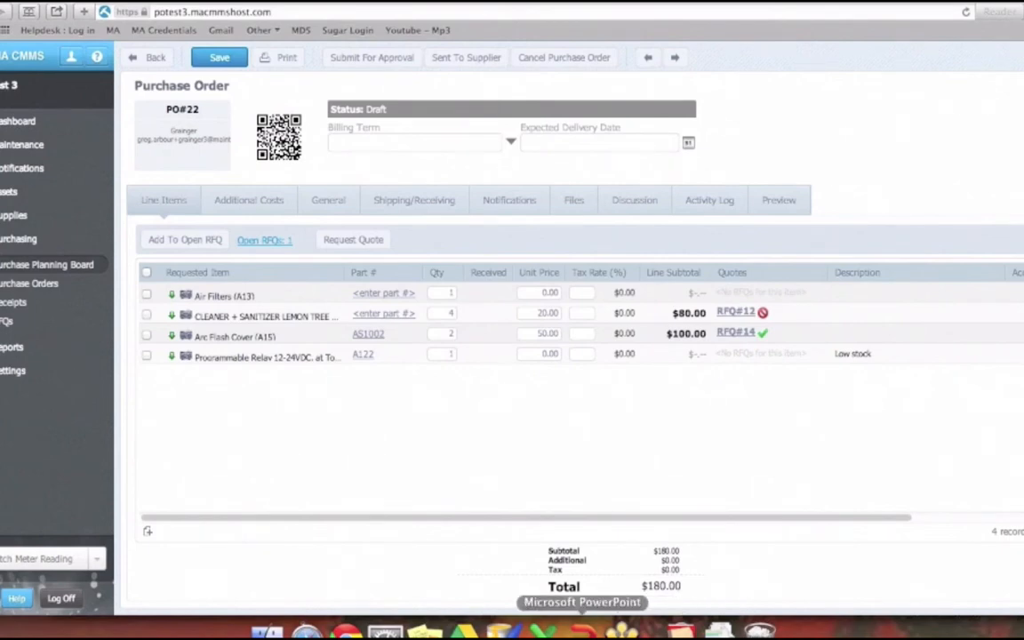
- Switch to PowerPoint and present slide 17, the workflow diagram highlighting the path from Purchase Planning Board to RFQ
click(582, 631)
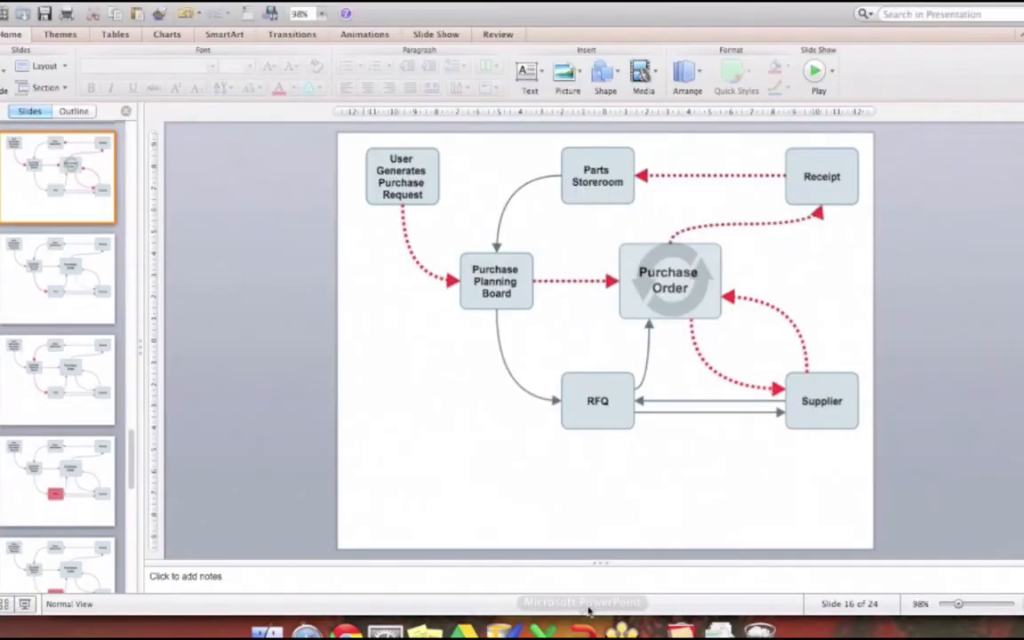
click(91, 279)
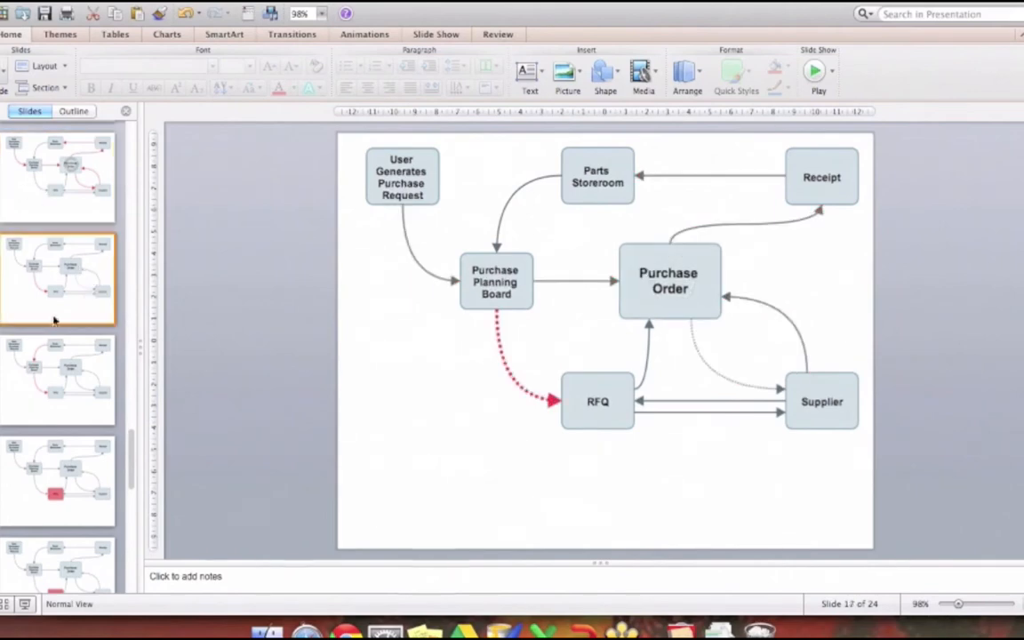
click(25, 605)
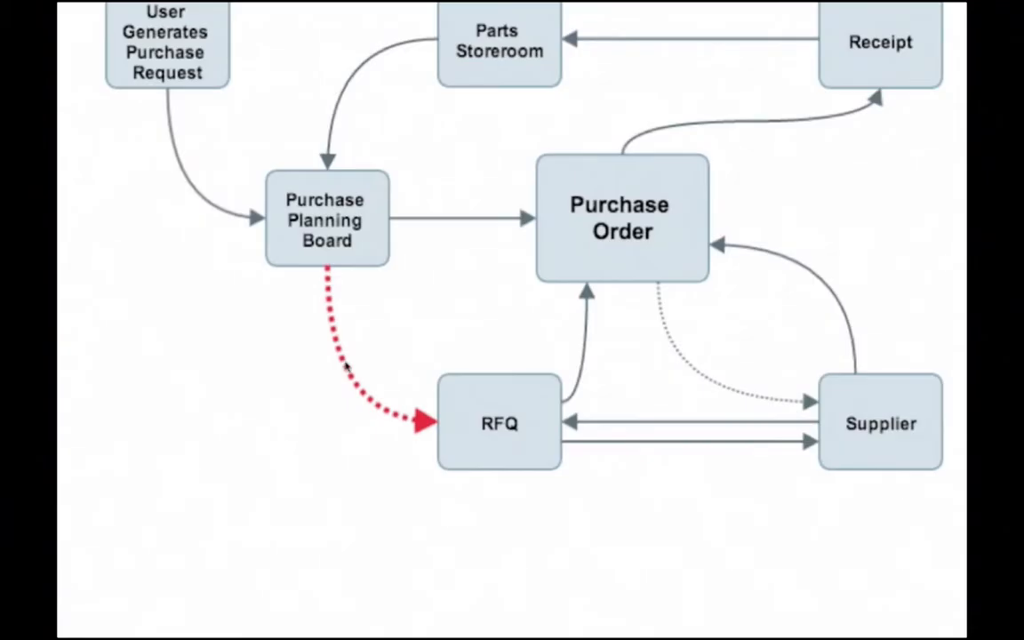
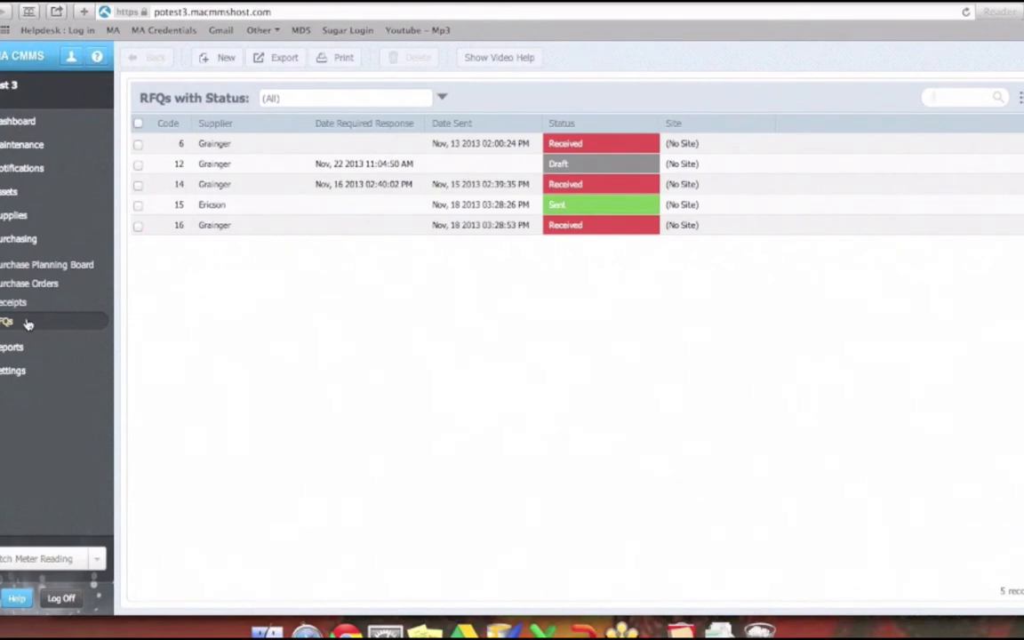
- Filter the RFQ list by the Sent status and by Cancelled, and return to the list of all RFQs
click(443, 98)
click(528, 221)
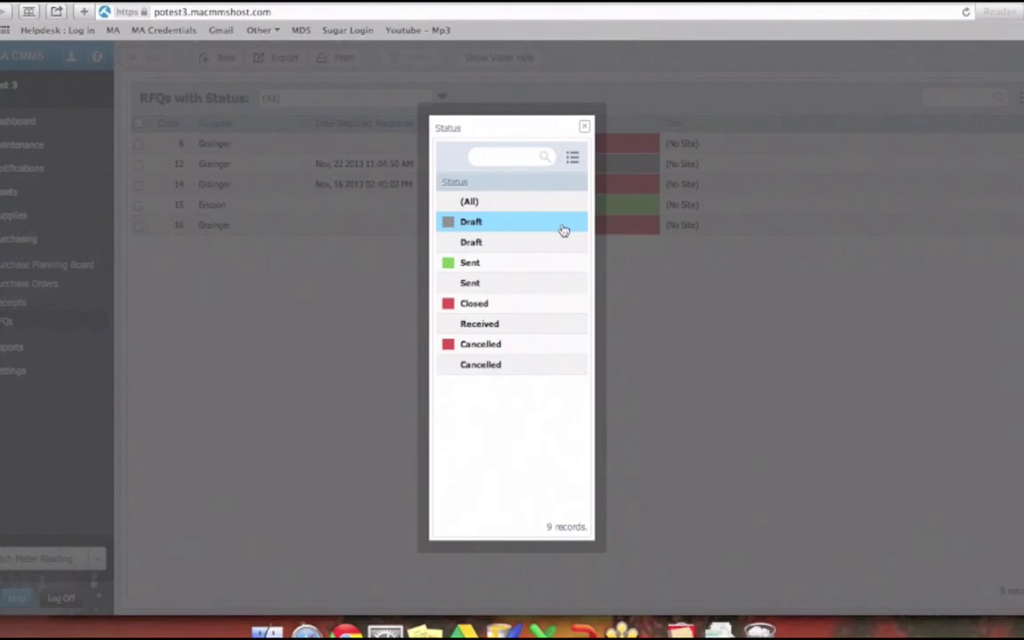
click(496, 267)
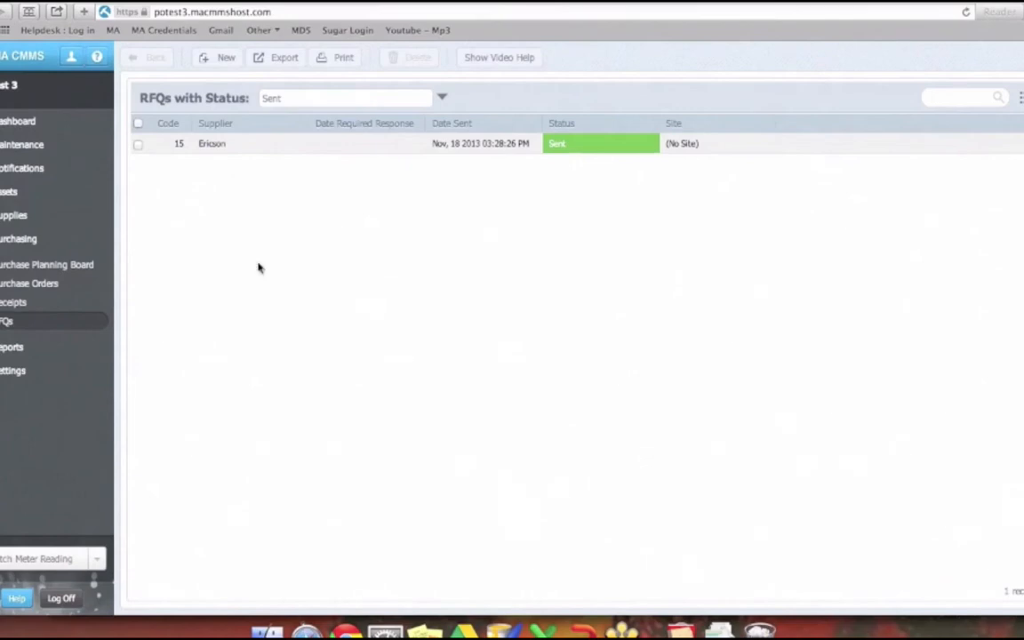
click(441, 99)
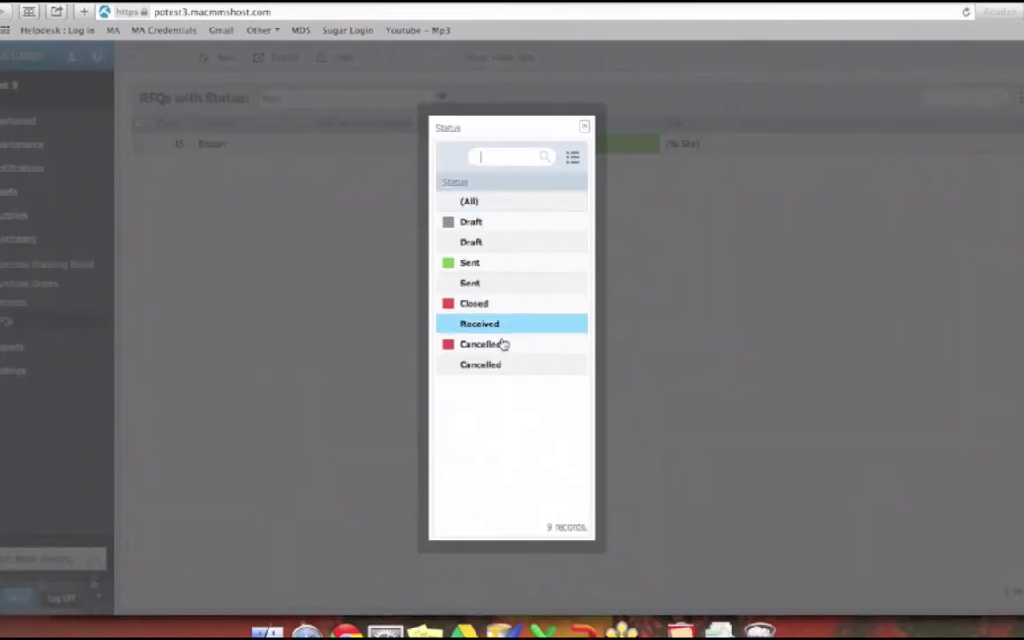
click(501, 347)
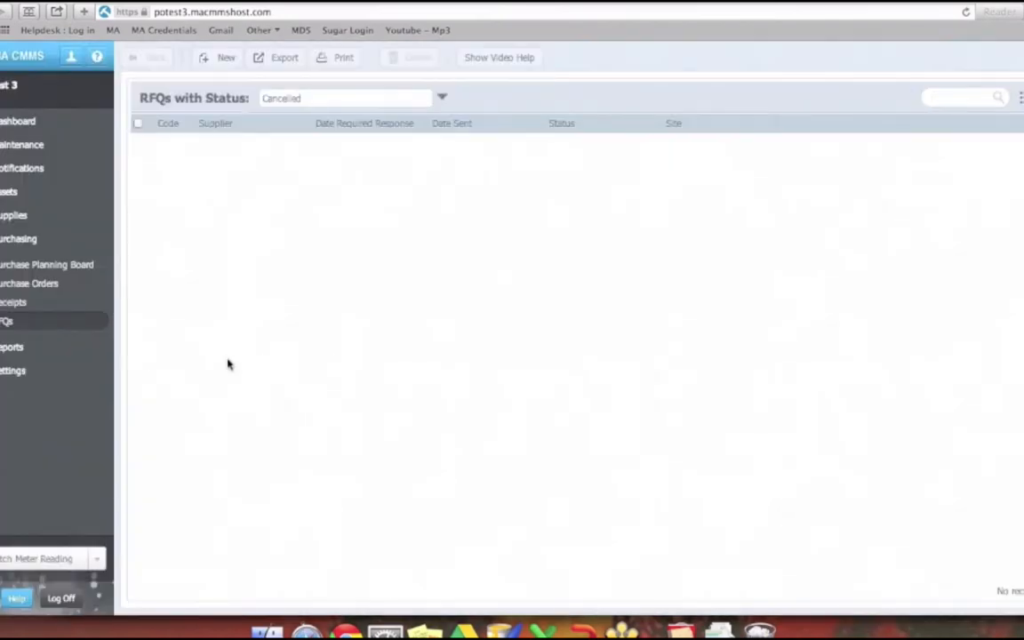
click(75, 321)
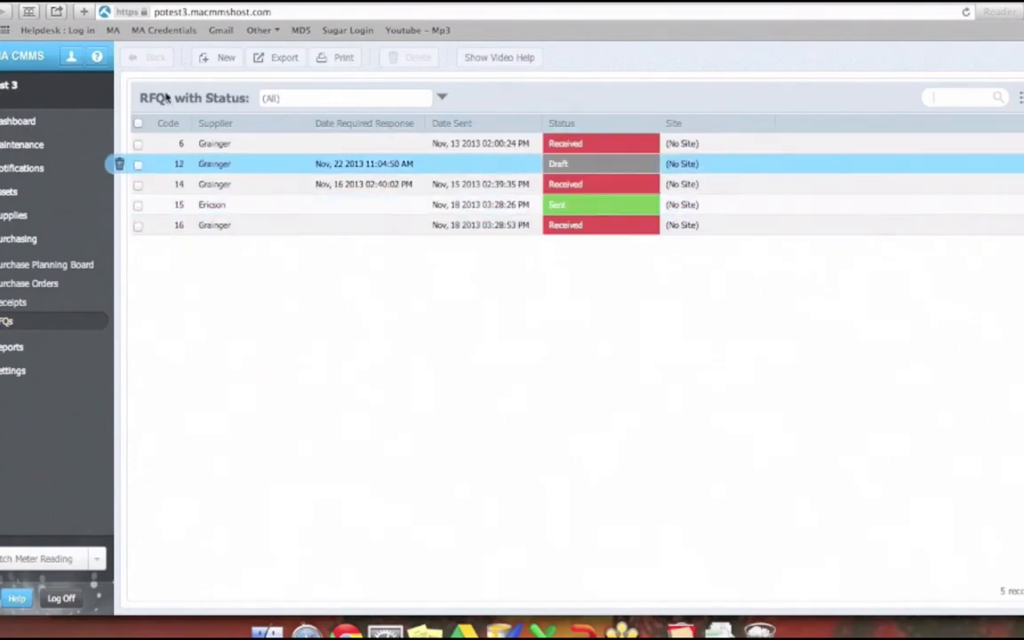
- Create a new RFQ and add a line item for the CNC Machine (A18) with a requested quantity of 2
click(208, 60)
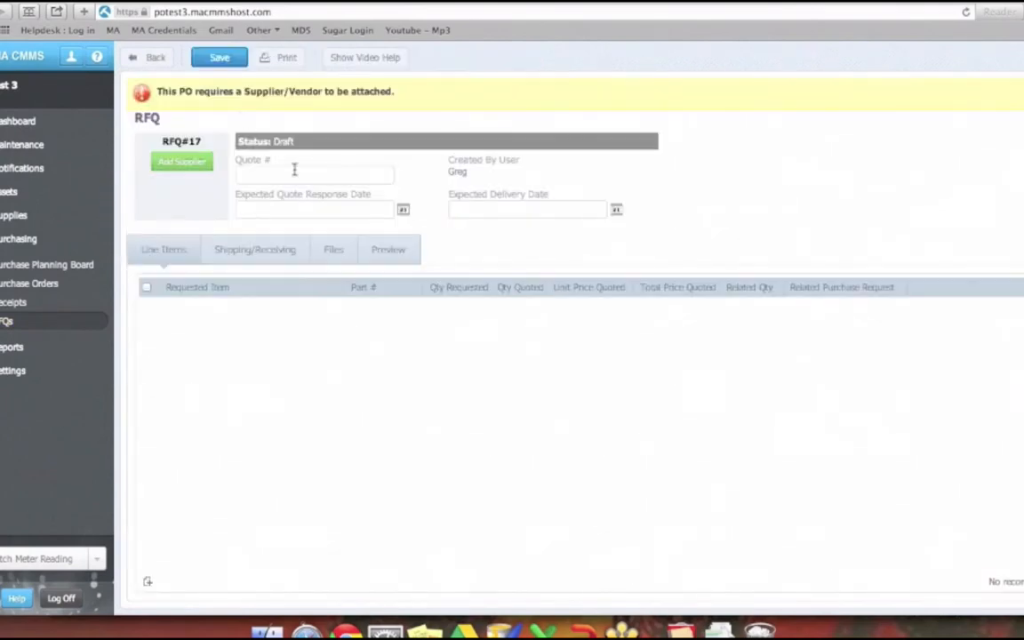
click(149, 585)
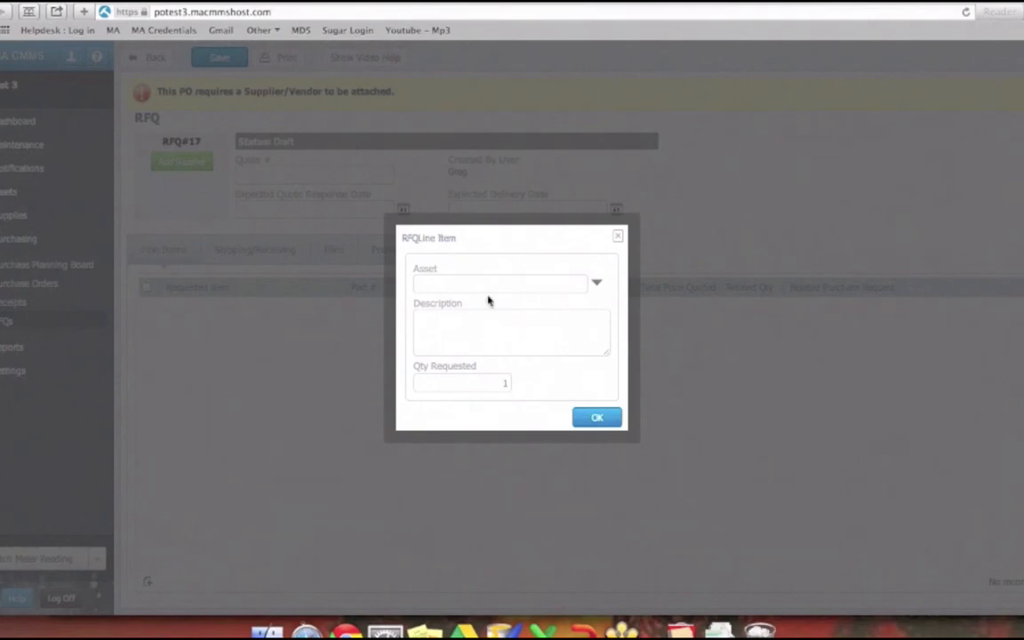
click(597, 285)
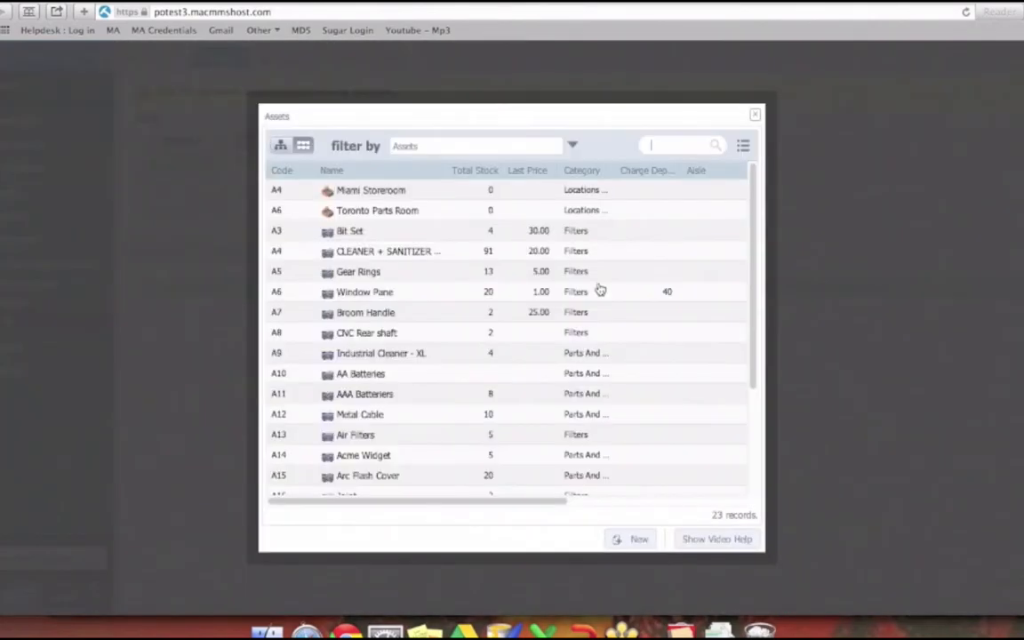
scroll(425, 310, down, 3)
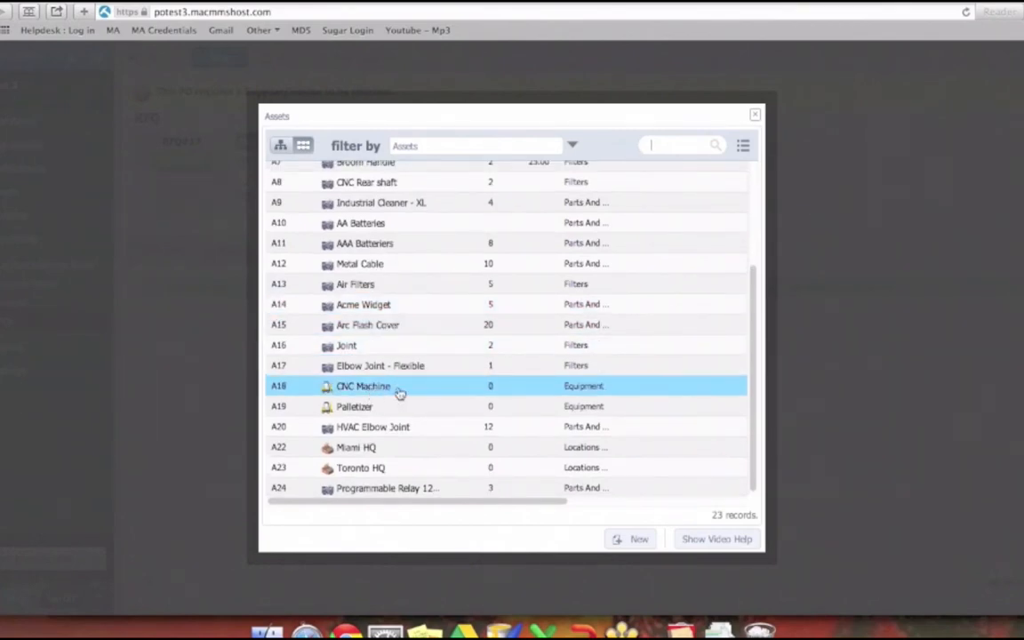
click(399, 393)
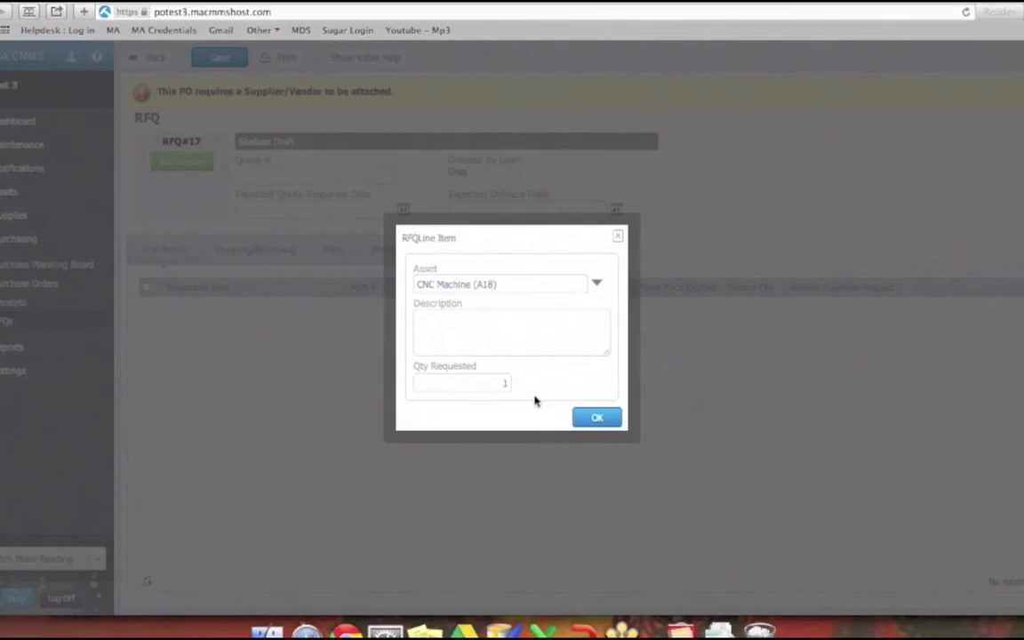
click(477, 388)
text(2)
click(594, 417)
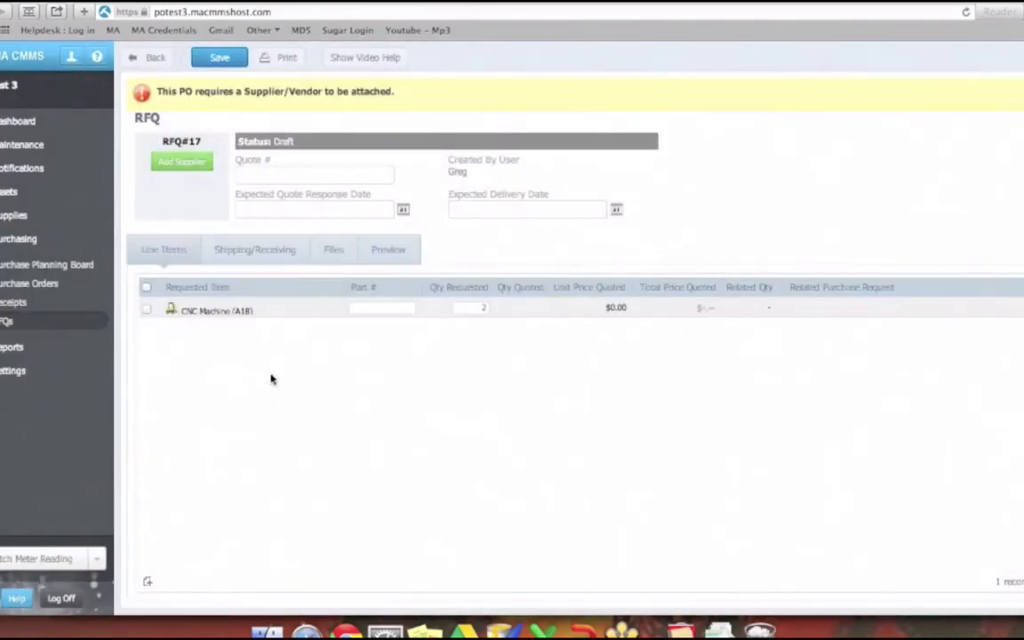
- Assign Ericson as the new RFQ's supplier, enter quote number QU1001 and save the RFQ
click(242, 261)
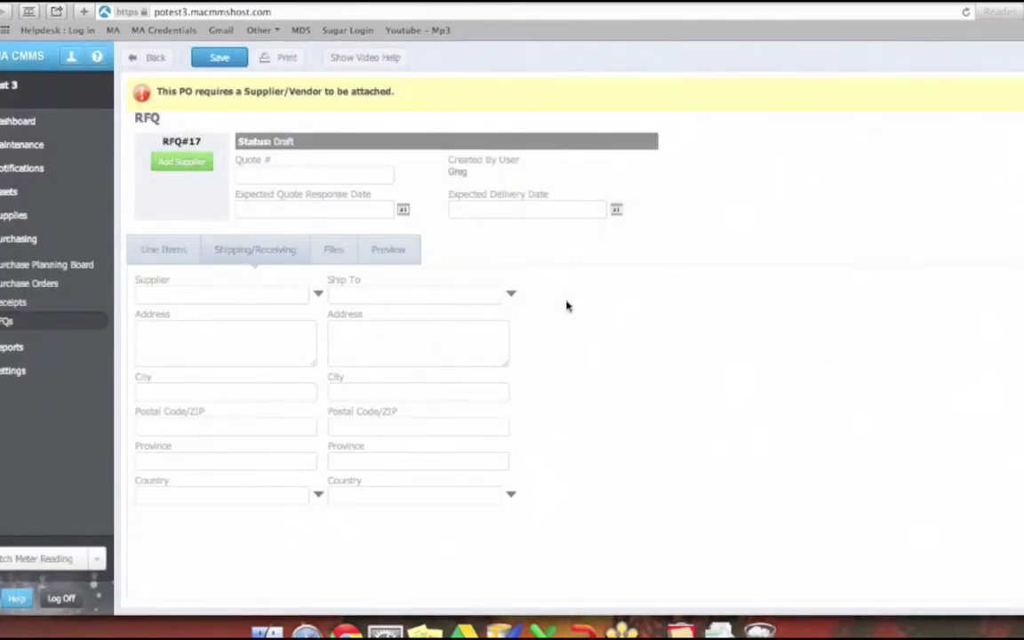
click(319, 298)
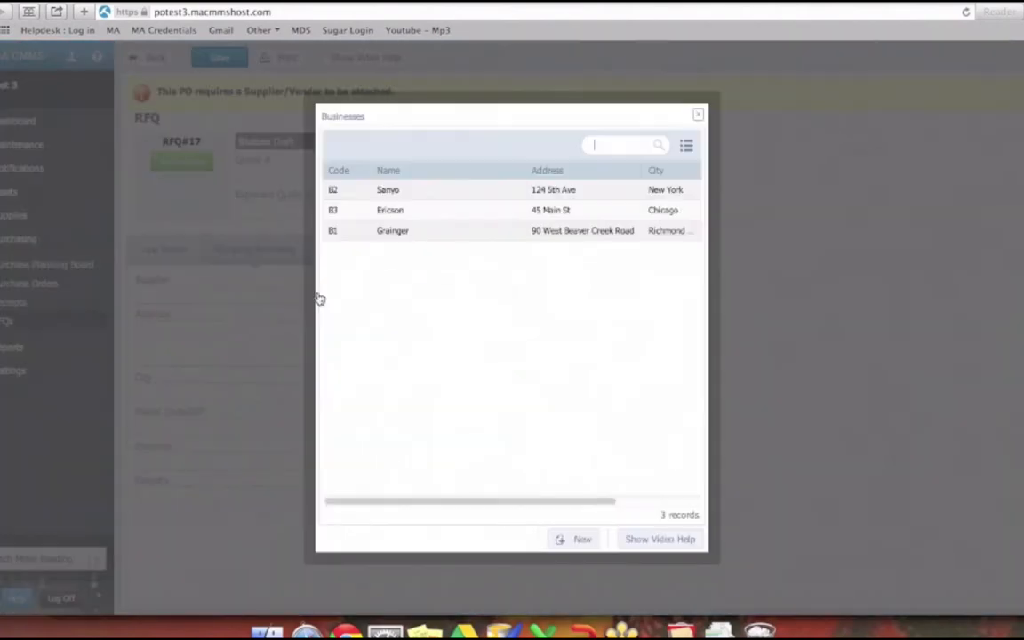
click(396, 219)
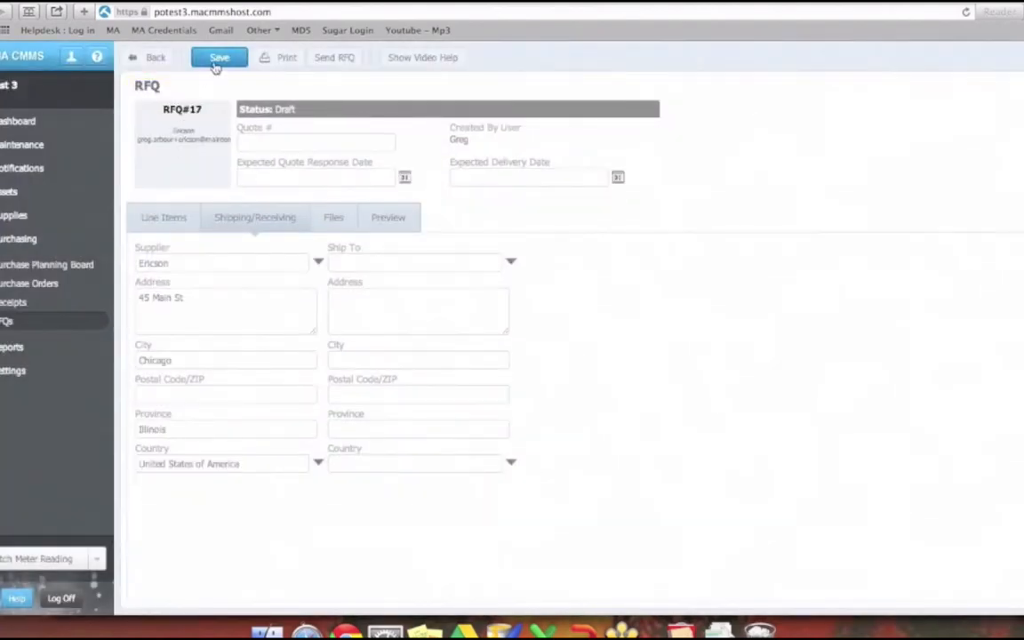
click(214, 68)
click(161, 218)
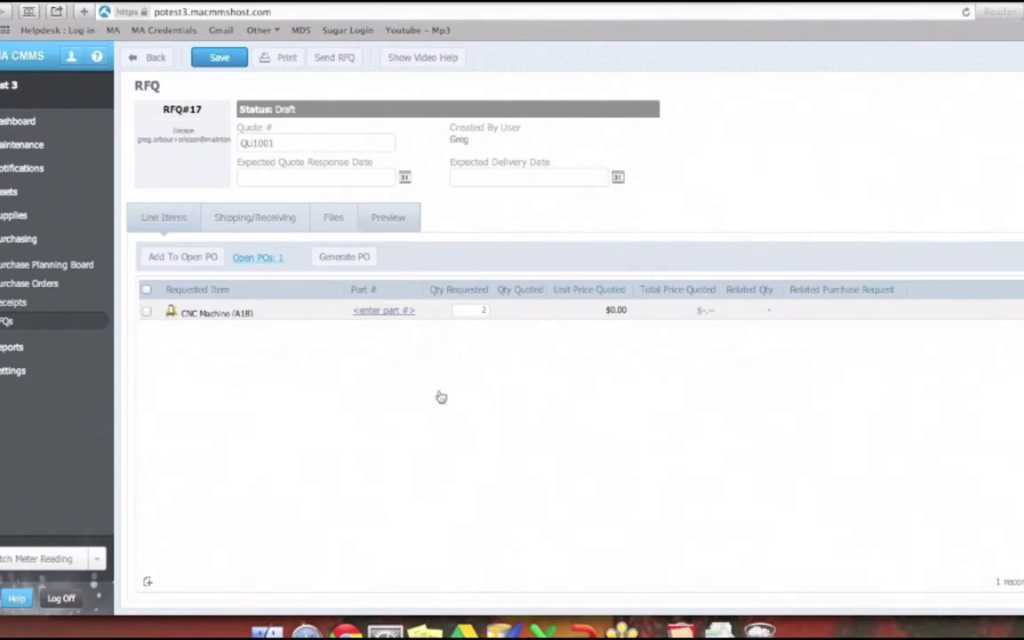
- Set the expected quote response date to Nov 23, 2013 and the expected delivery date to Nov 30, 2013, and save the RFQ
click(259, 219)
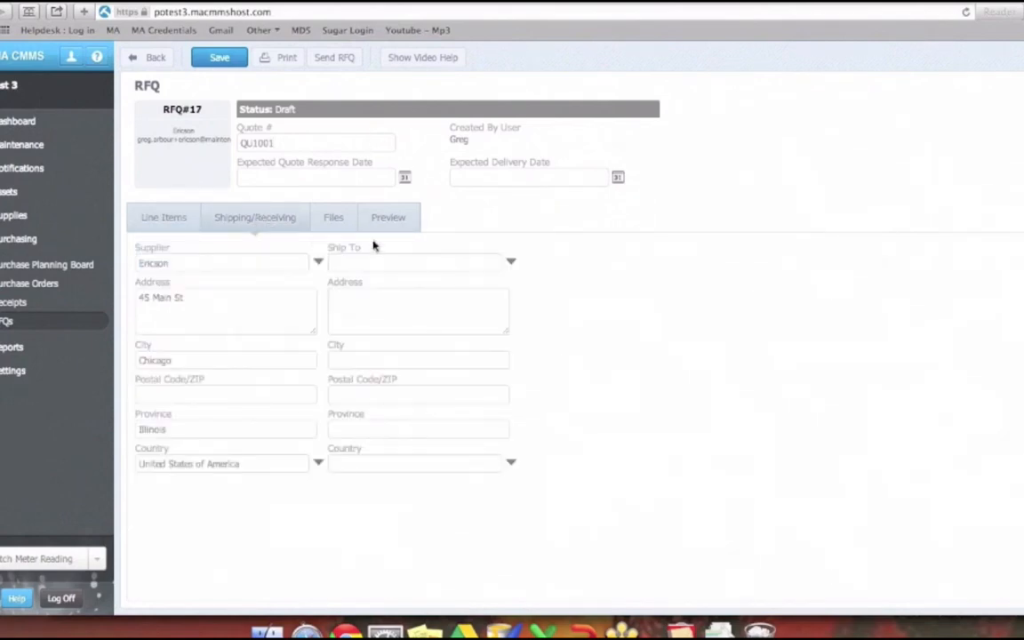
click(334, 222)
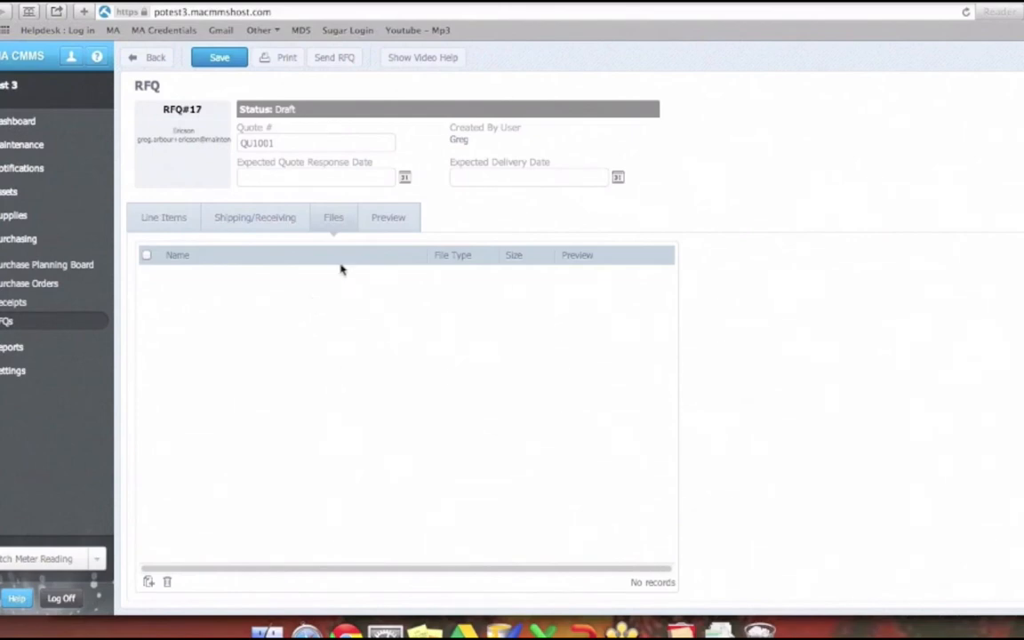
click(407, 182)
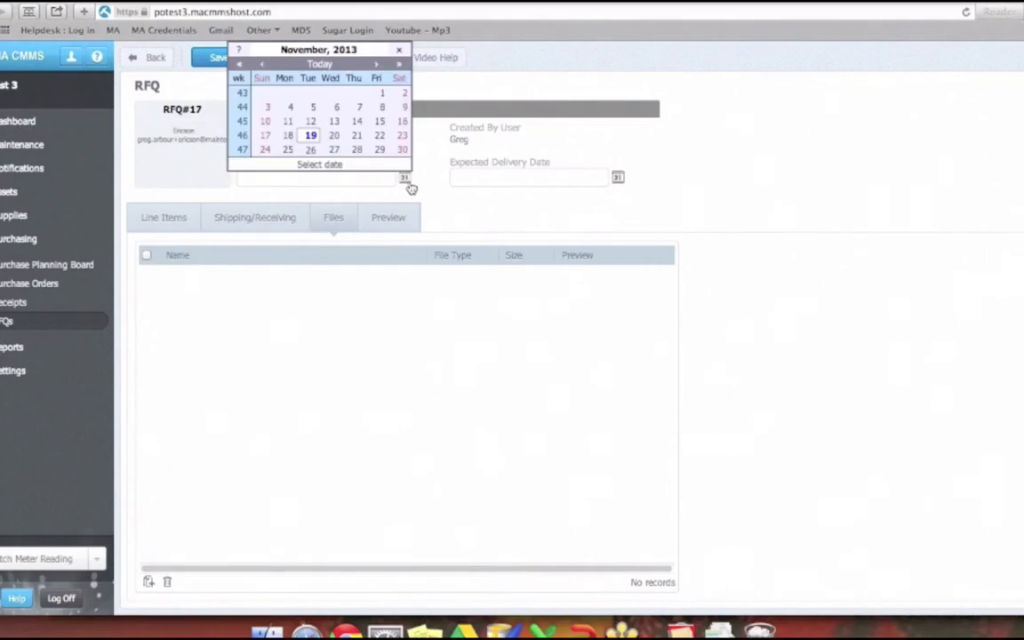
click(401, 135)
click(617, 177)
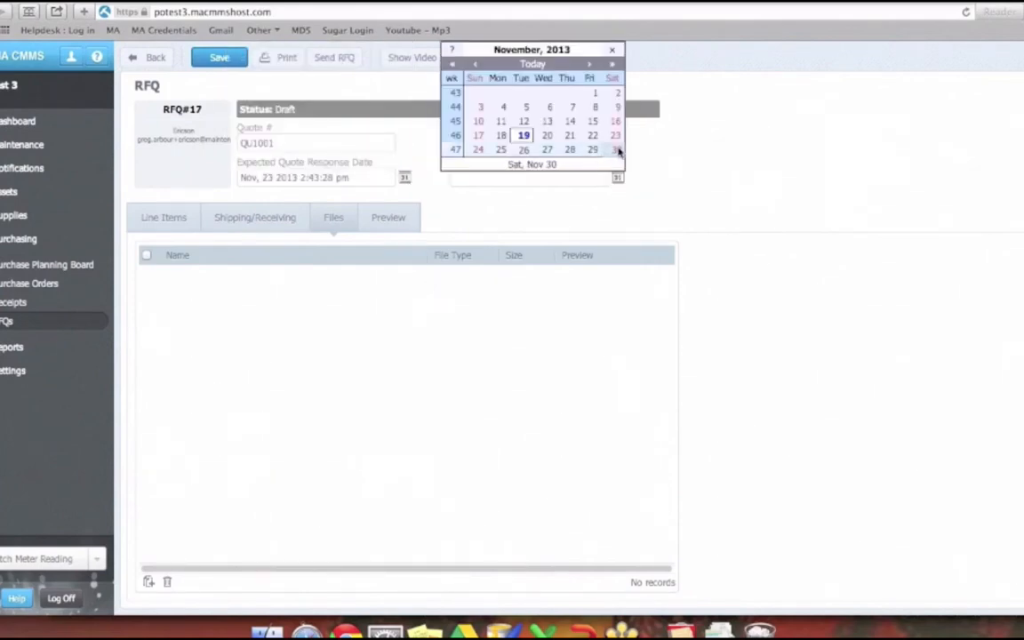
click(617, 150)
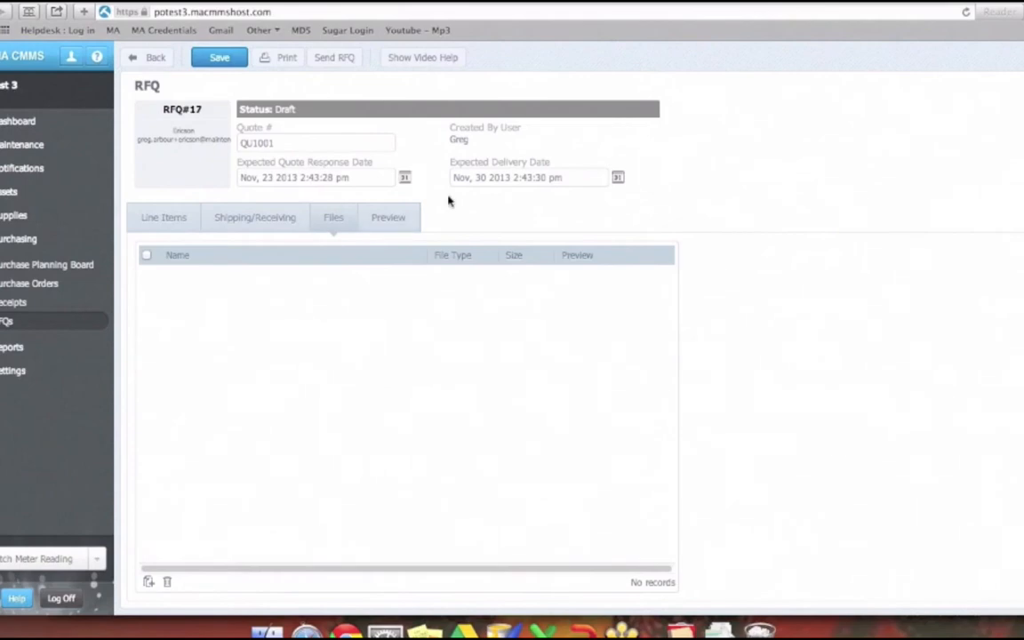
click(231, 56)
click(163, 219)
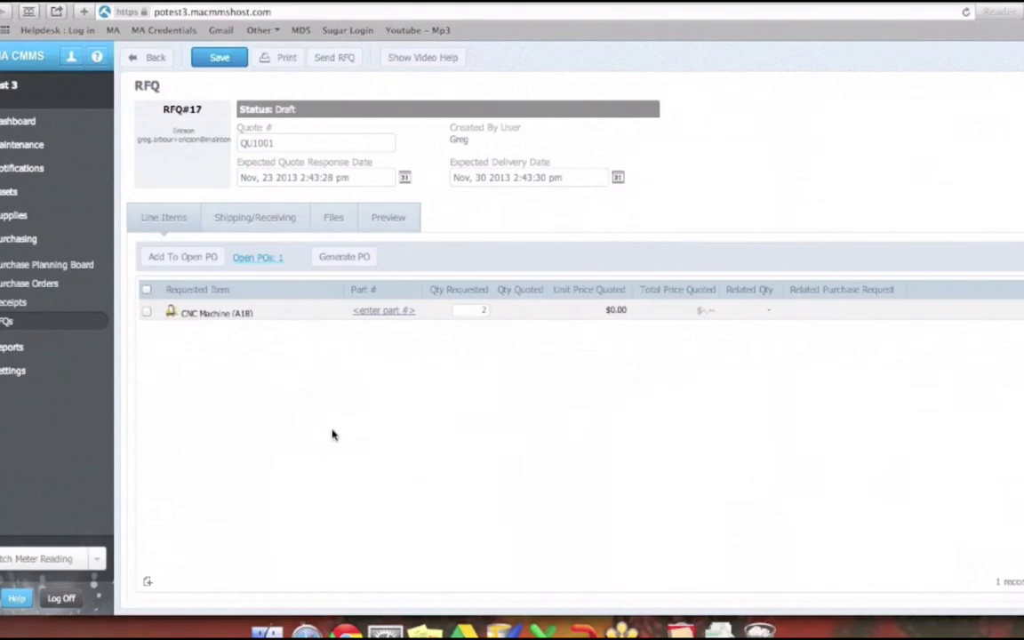
- Review the request-for-quote document for the CNC Machine and email it to the supplier Ericson
click(341, 62)
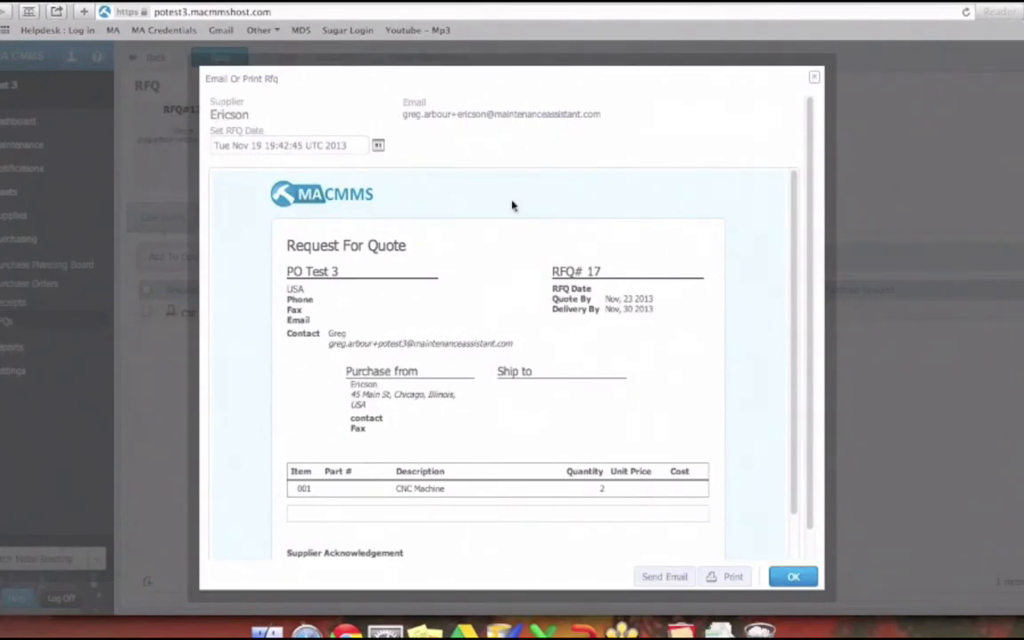
scroll(463, 313, down, 3)
scroll(463, 313, up, 3)
scroll(471, 316, down, 3)
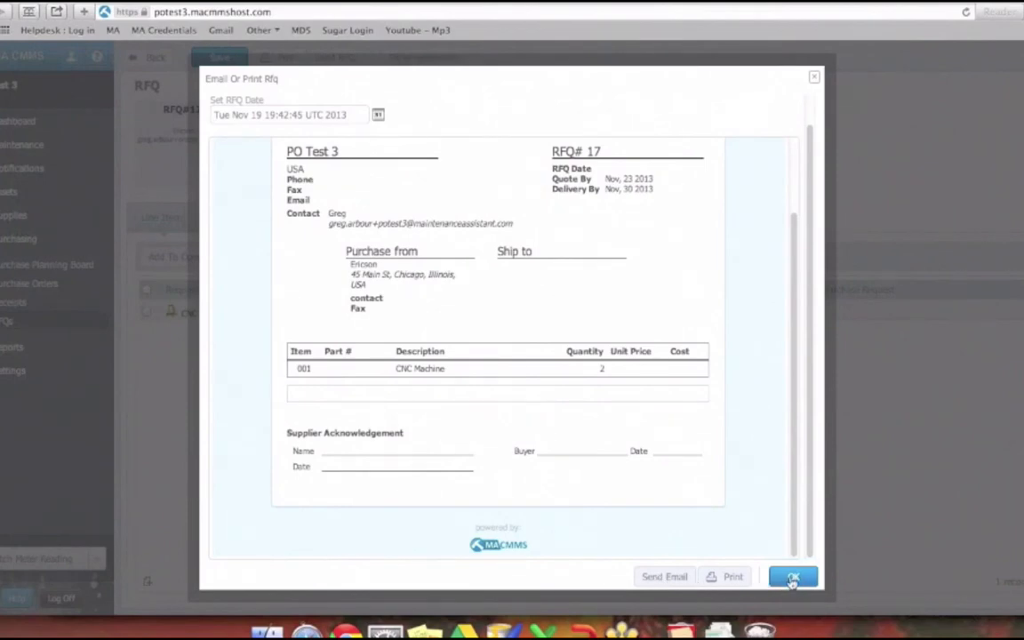
click(655, 578)
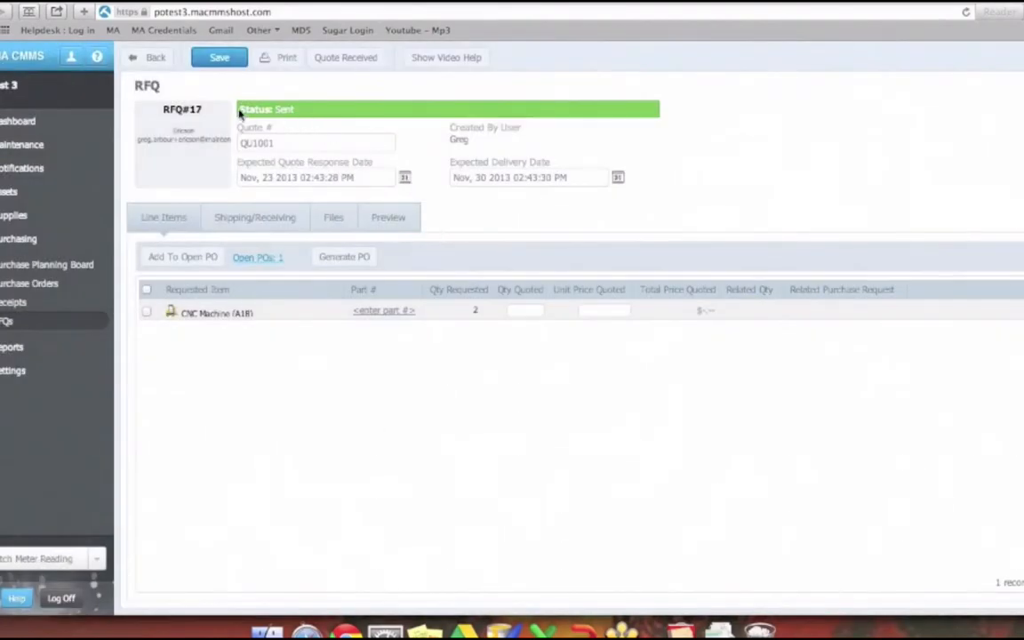
- Save the sent RFQ and mark its quote as received
drag(258, 108, 301, 108)
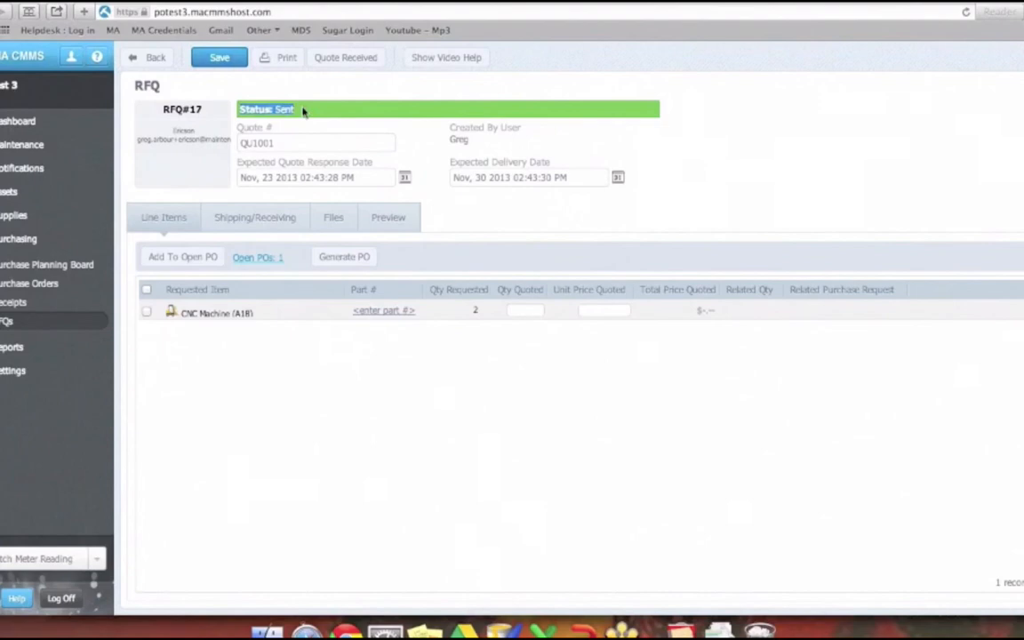
click(771, 156)
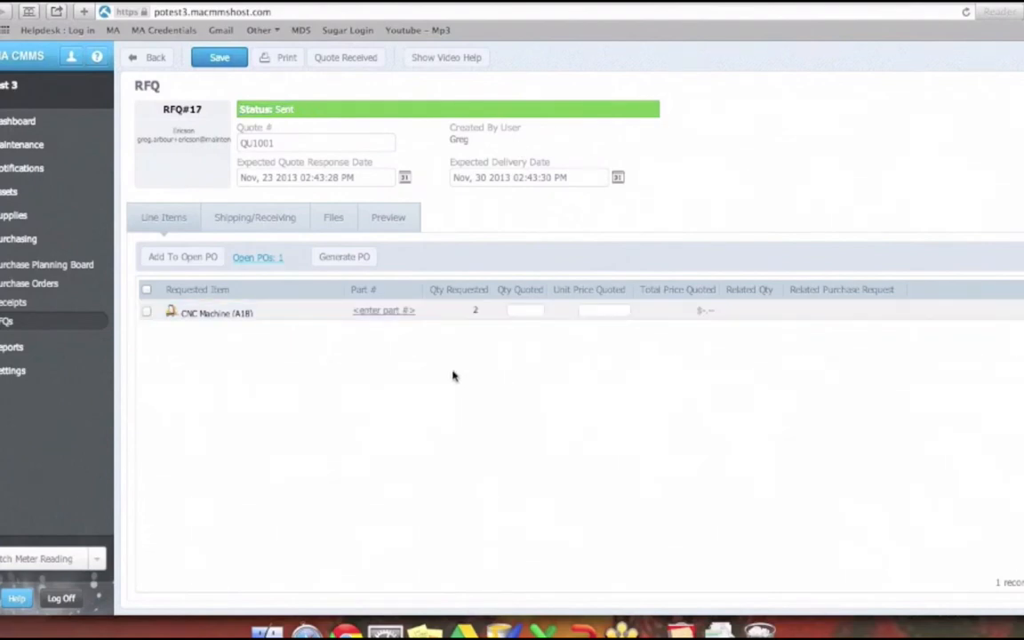
click(226, 66)
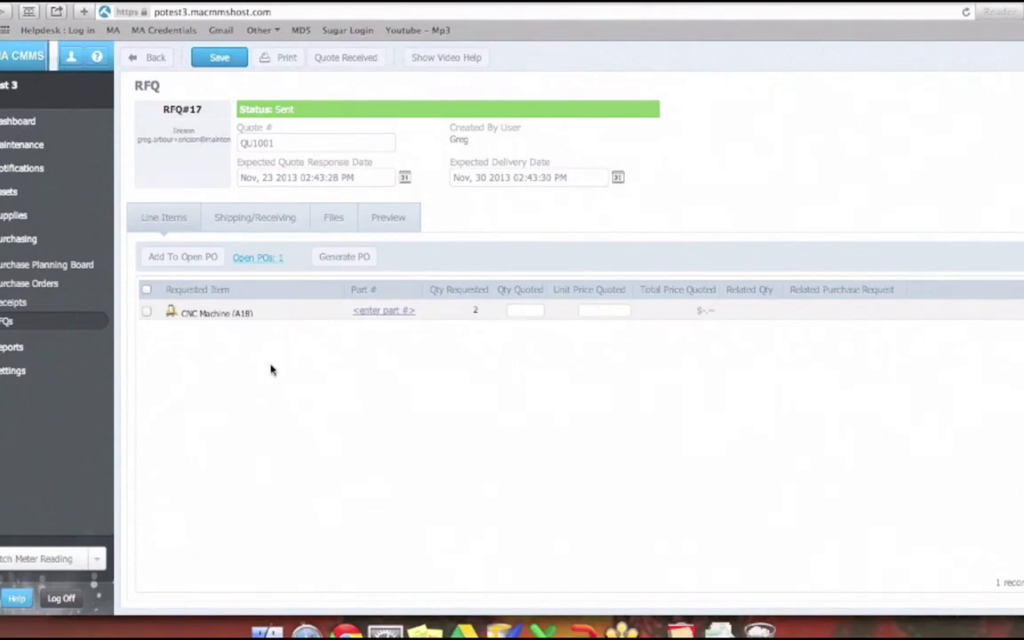
click(349, 57)
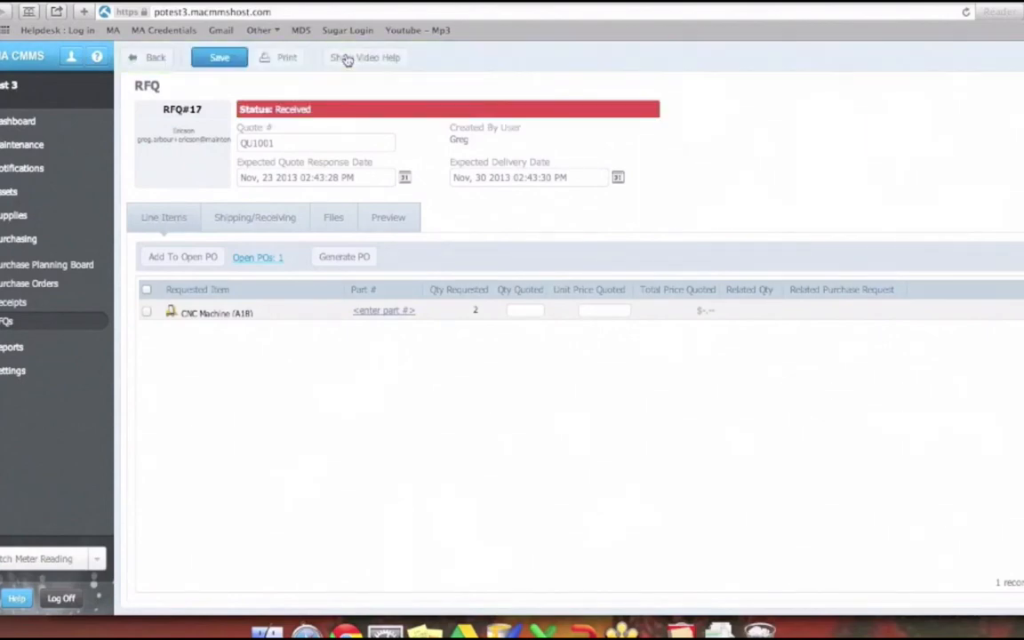
- Enter a quoted quantity of 2 and a quoted unit price of 10000 for the CNC Machine, and save the RFQ
click(526, 308)
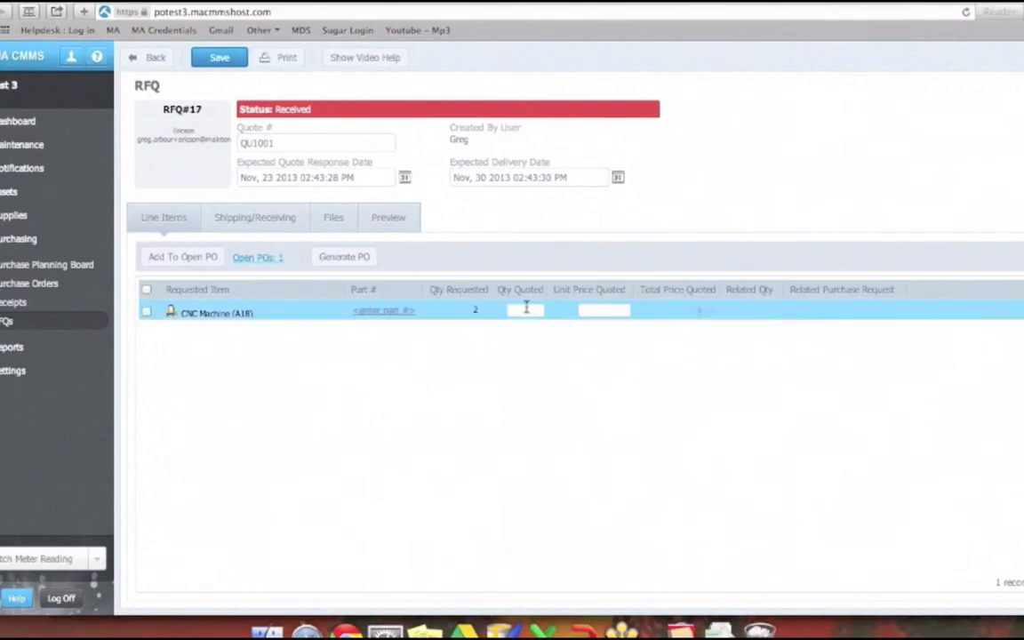
text(3)
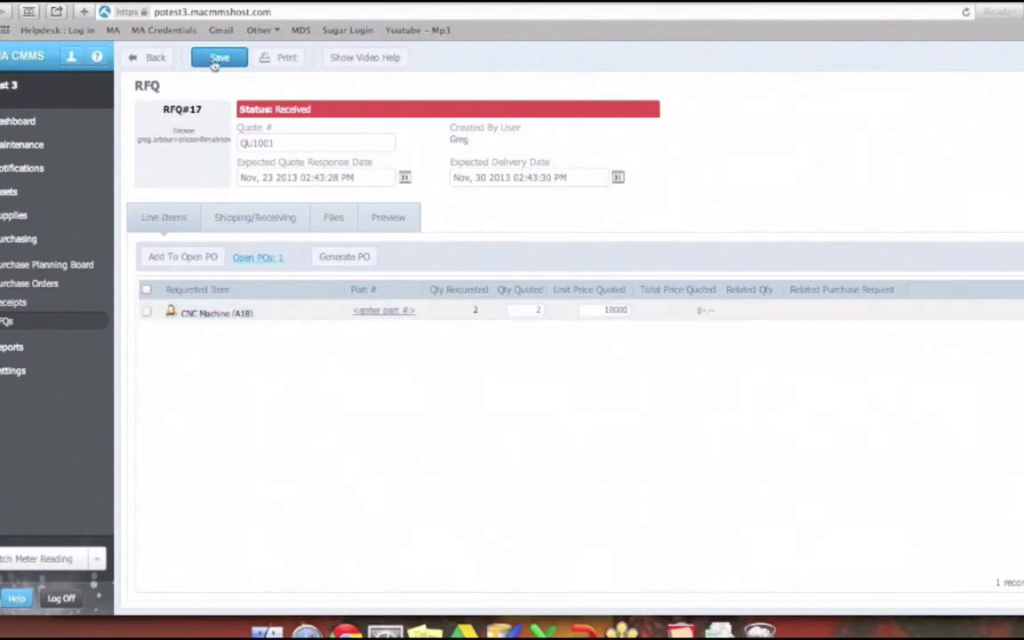
click(217, 59)
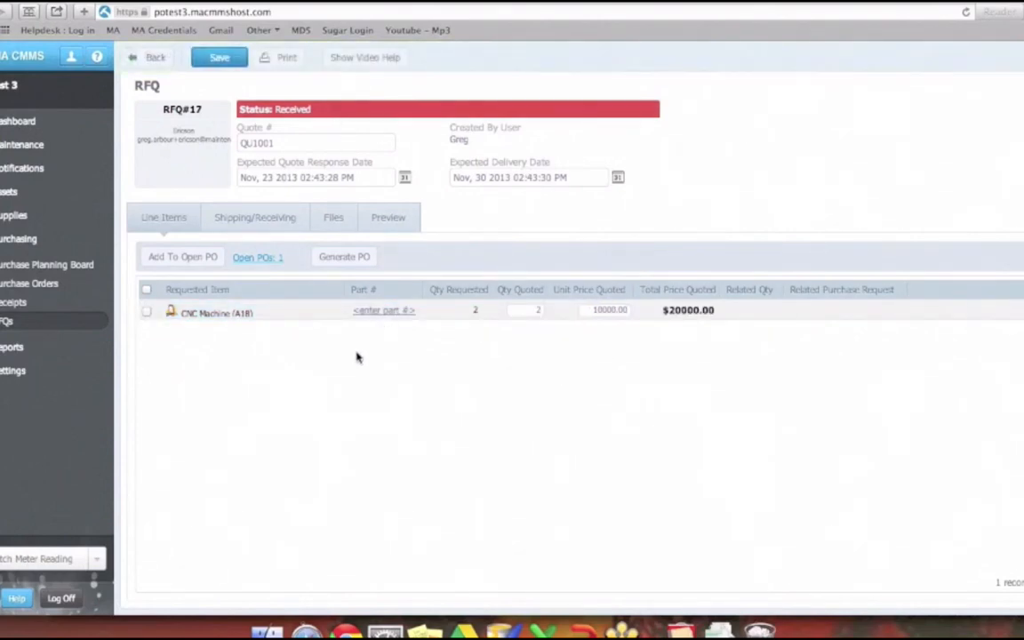
- Select the CNC Machine line and examine Ericson's open purchase order from the RFQ, closing it without changes
click(151, 315)
click(258, 259)
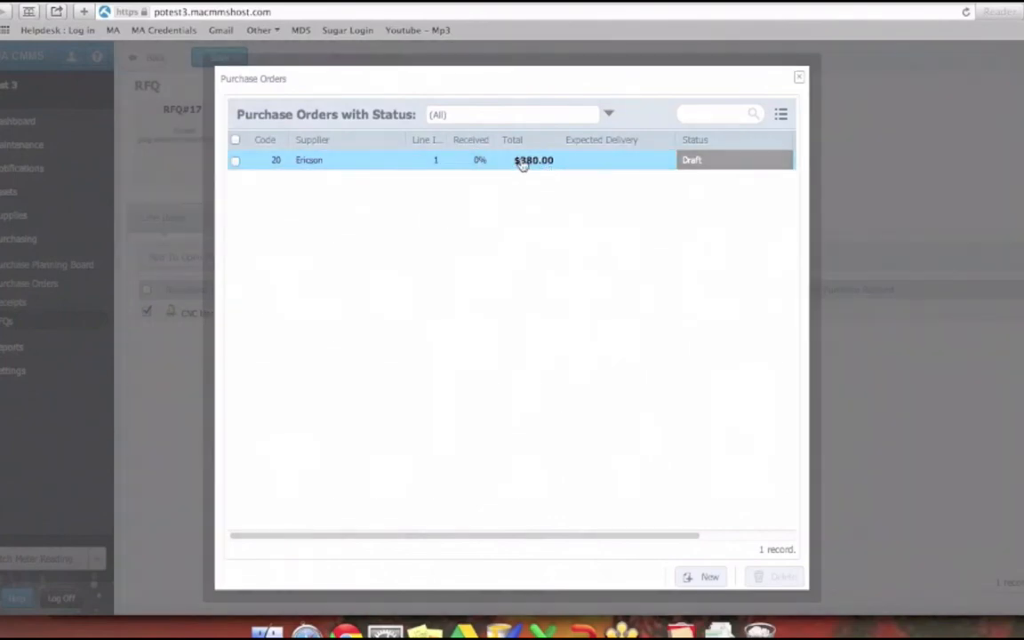
click(523, 163)
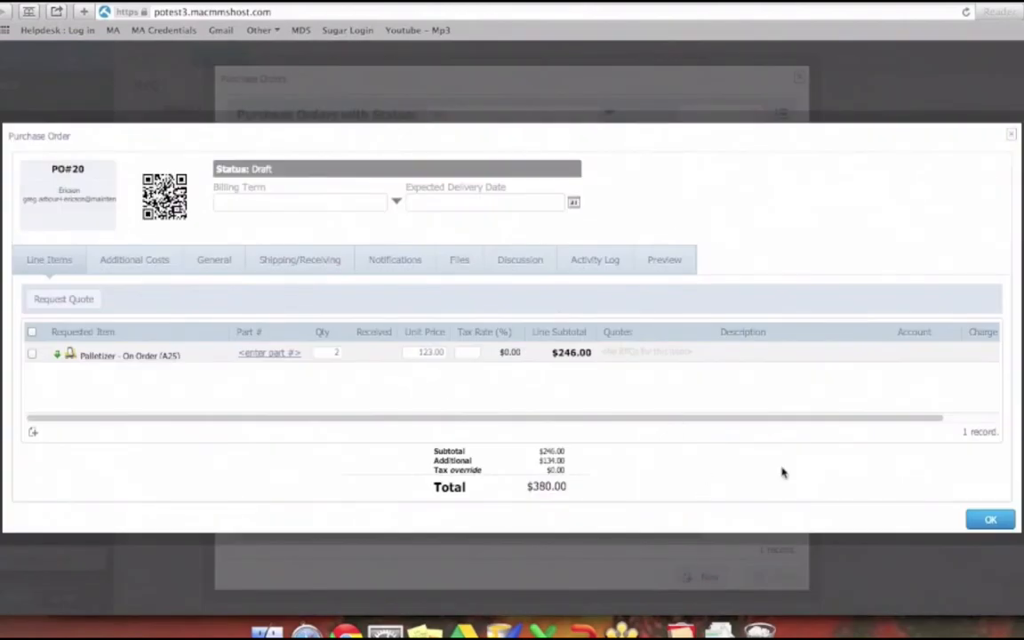
click(989, 521)
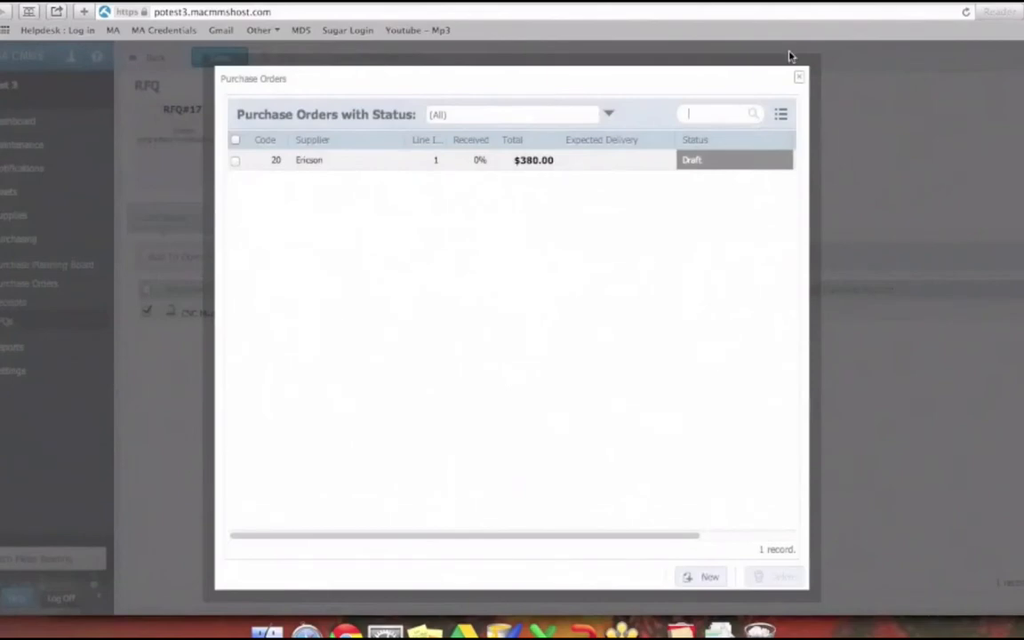
click(799, 77)
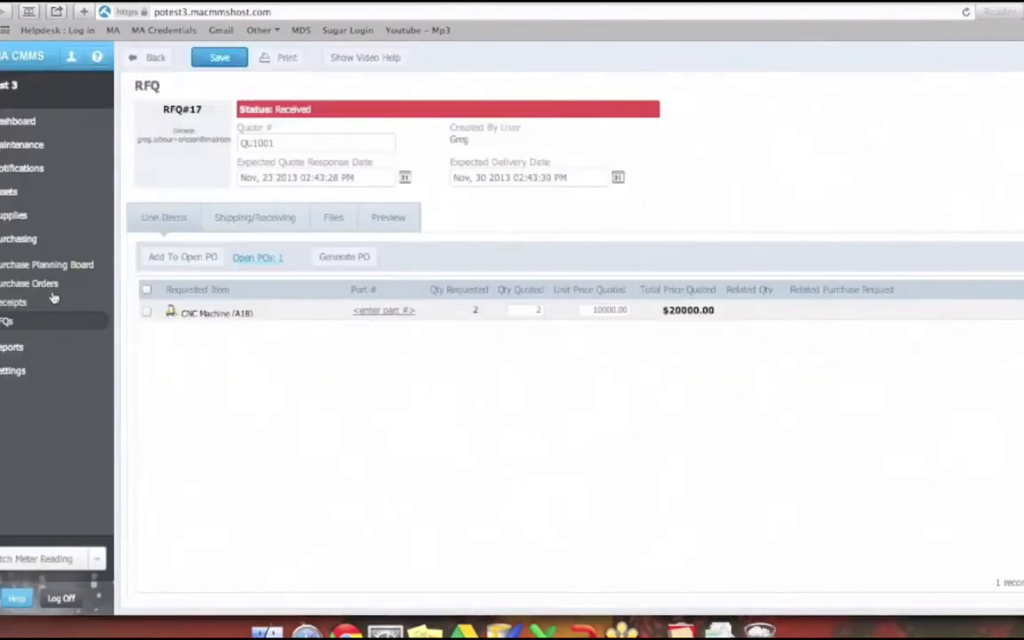
- Go to the purchase orders and view the line items of Ericson's draft order PO#20
click(51, 287)
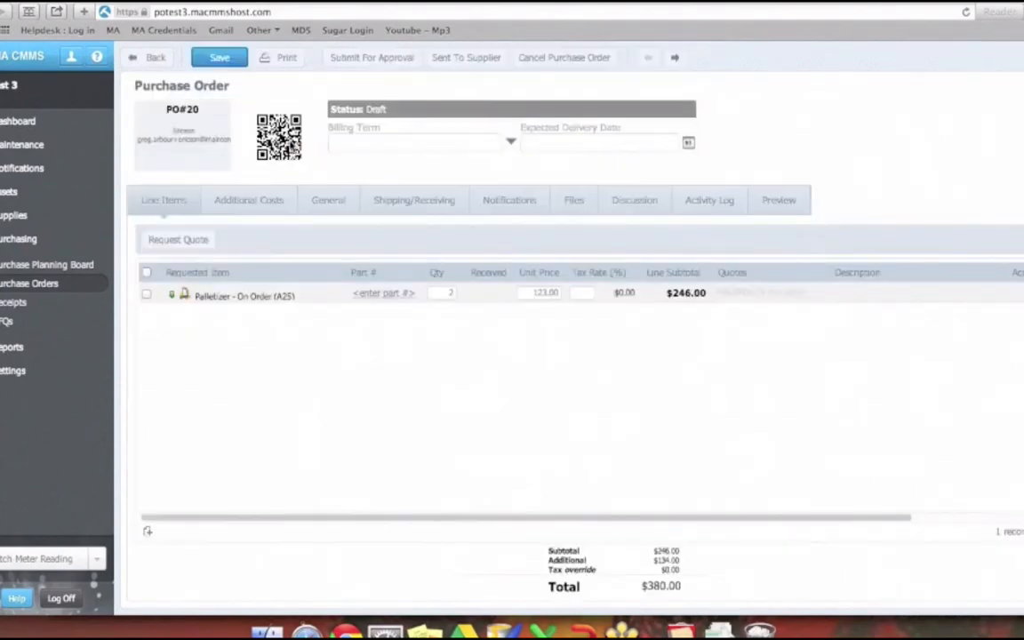
click(220, 202)
click(177, 206)
- Return to the RFQ list and open Ericson's sent RFQ with code 15
click(36, 321)
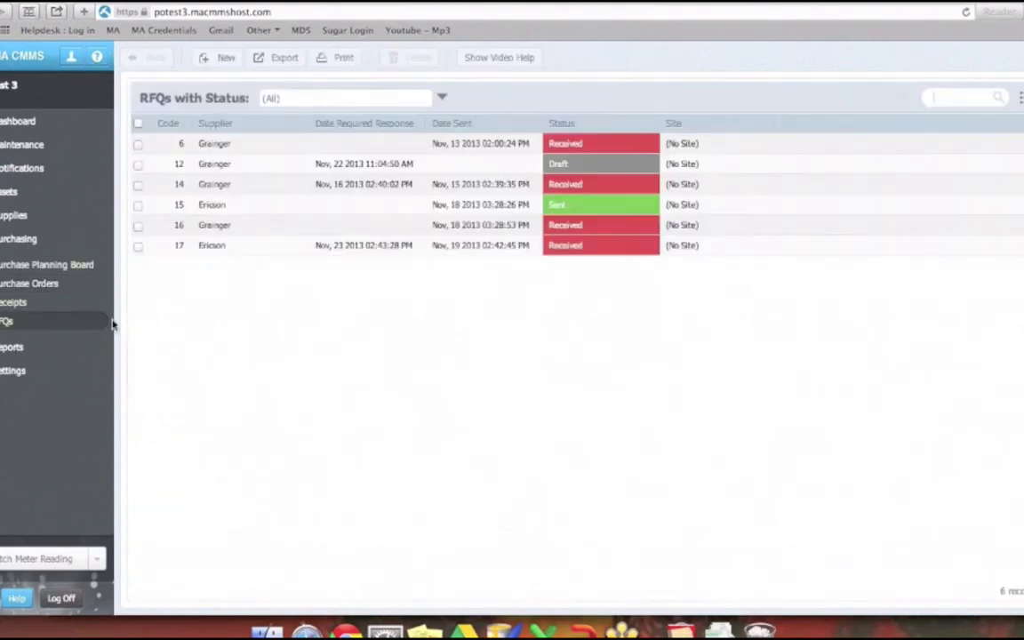
click(251, 205)
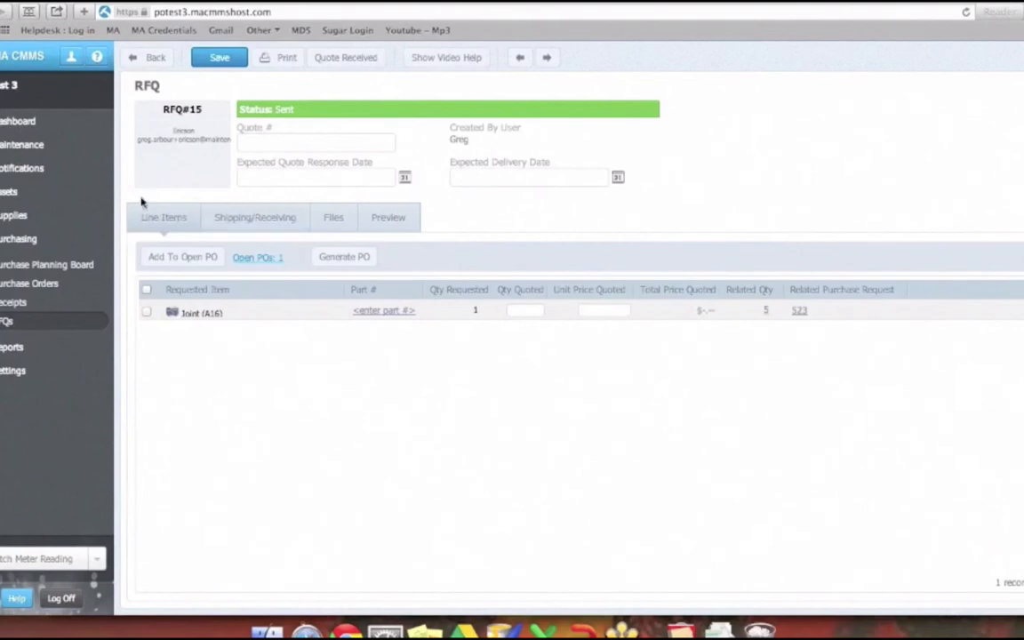
- List RFQs of all statuses and recheck Ericson's sent RFQ#15, returning to the list
click(21, 323)
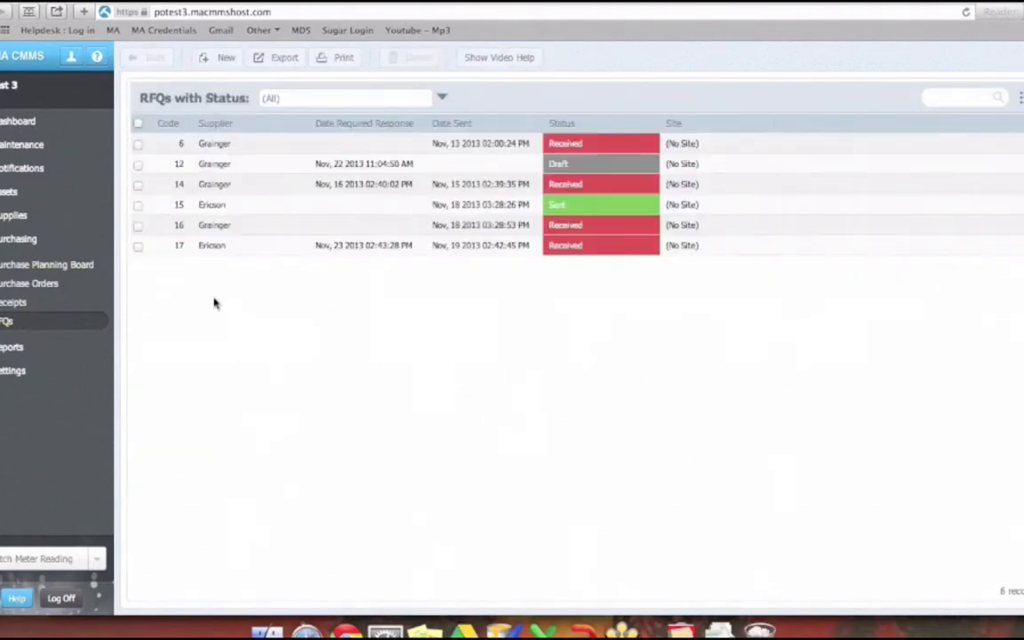
click(445, 99)
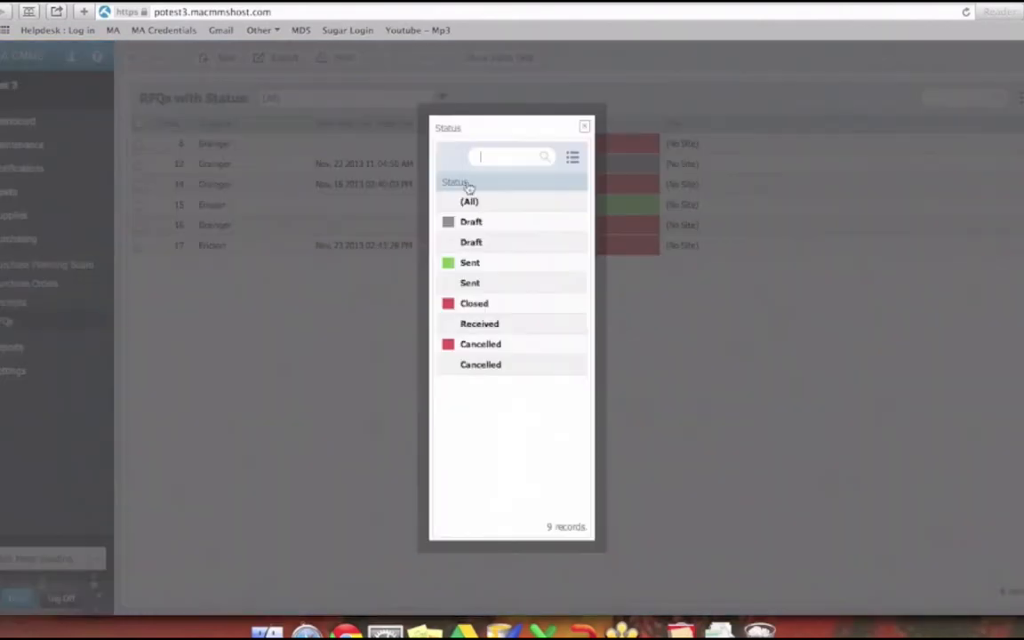
click(471, 204)
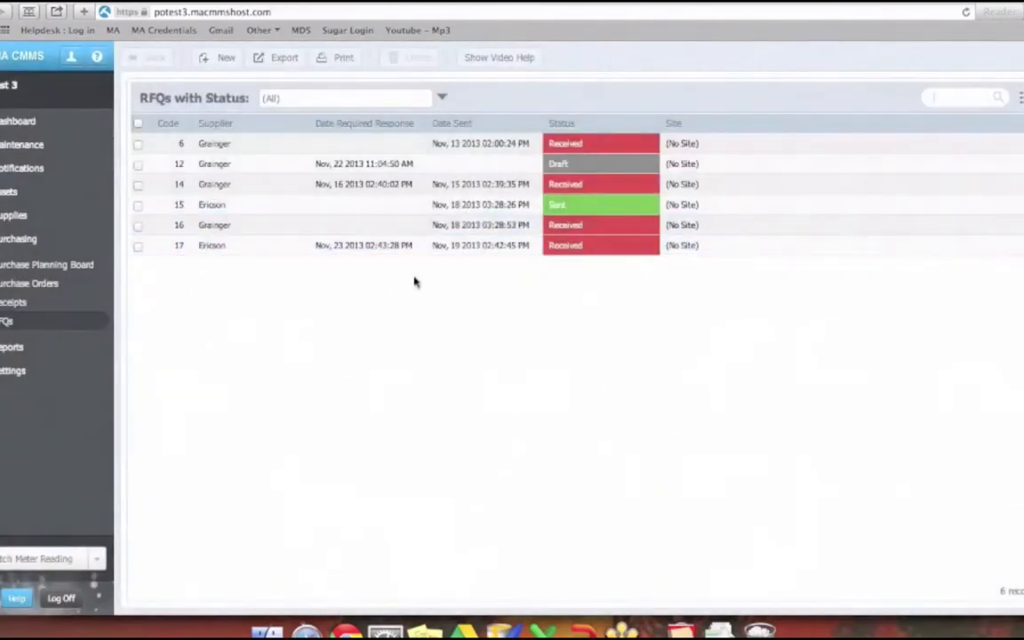
double_click(267, 210)
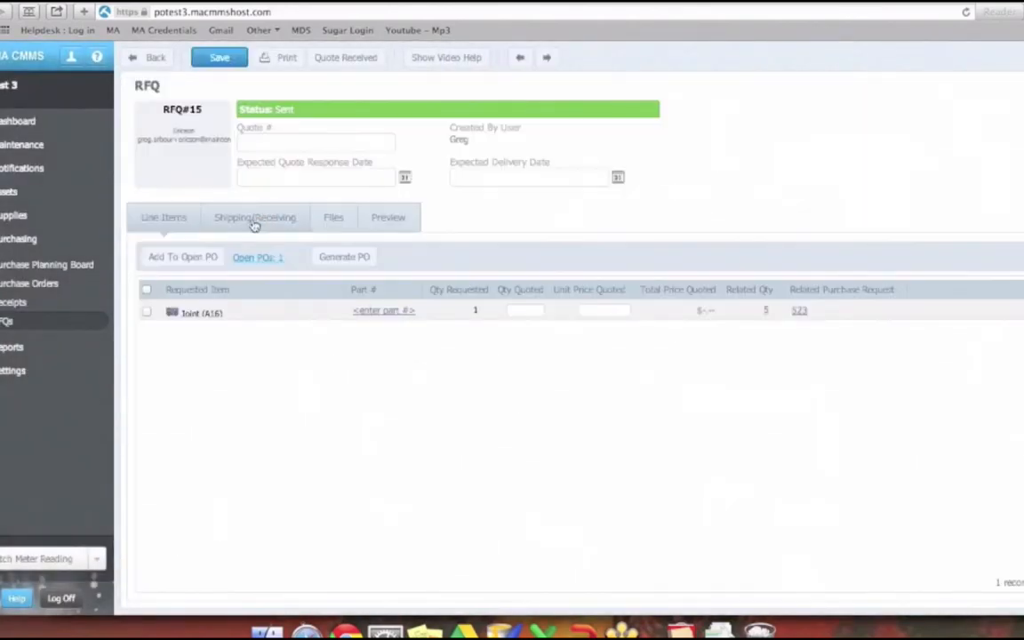
click(154, 59)
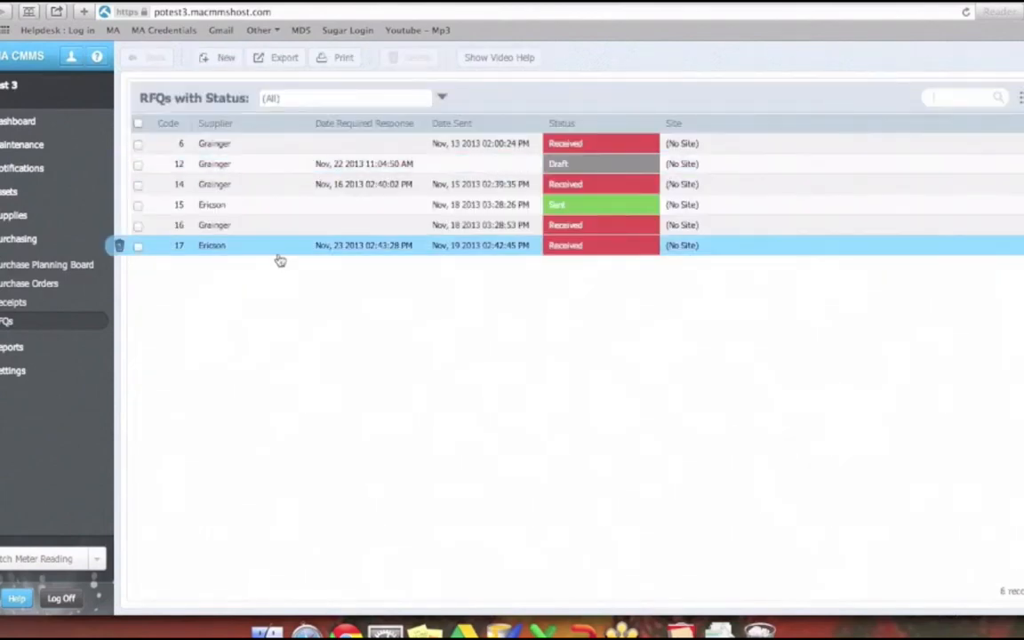
- Add the CNC Machine line of Ericson's received RFQ#17 to the supplier's open purchase order and save the order
double_click(277, 252)
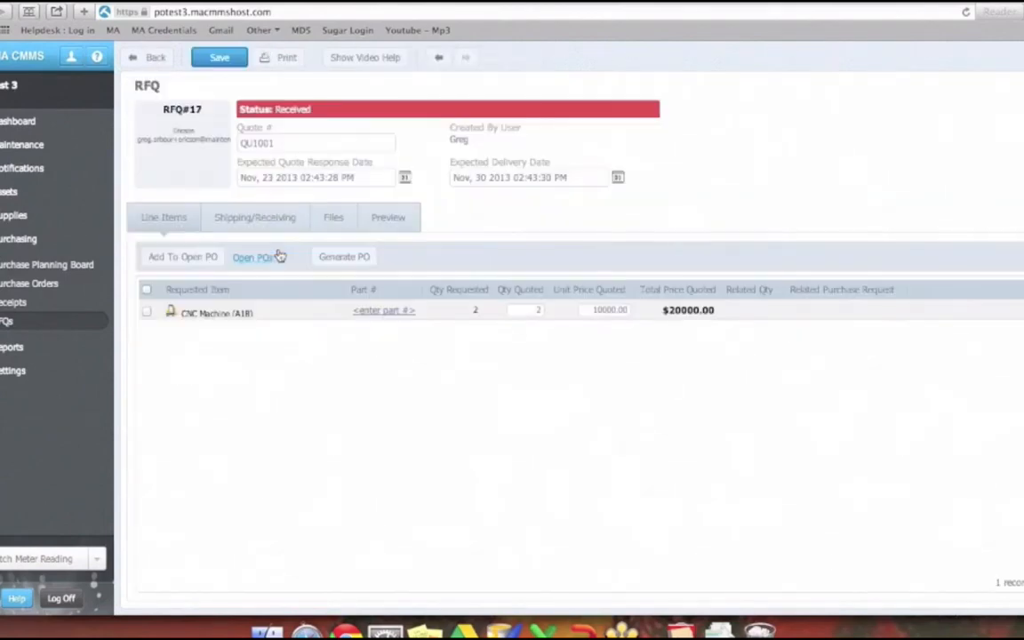
click(147, 311)
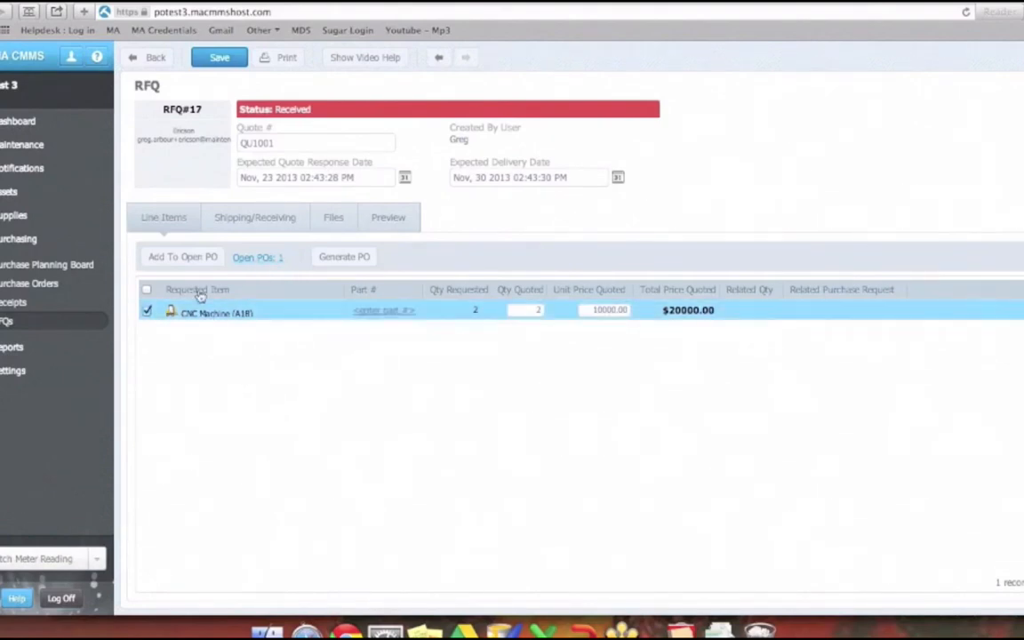
click(185, 256)
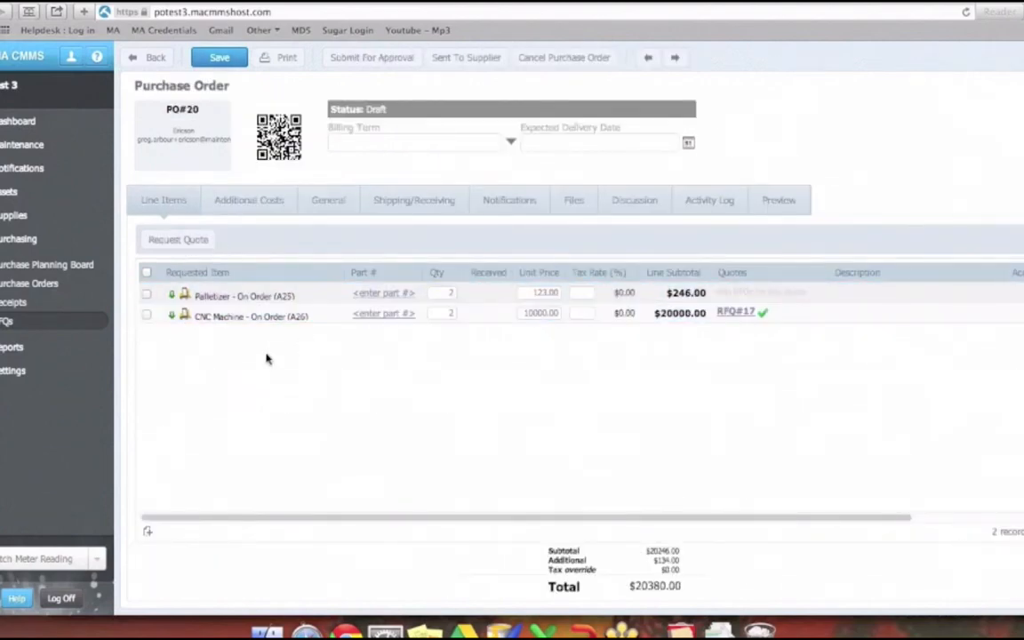
click(205, 60)
- View the RFQ list and the purchase order list, and examine the purchase order status filter choices without changing the filter
click(54, 322)
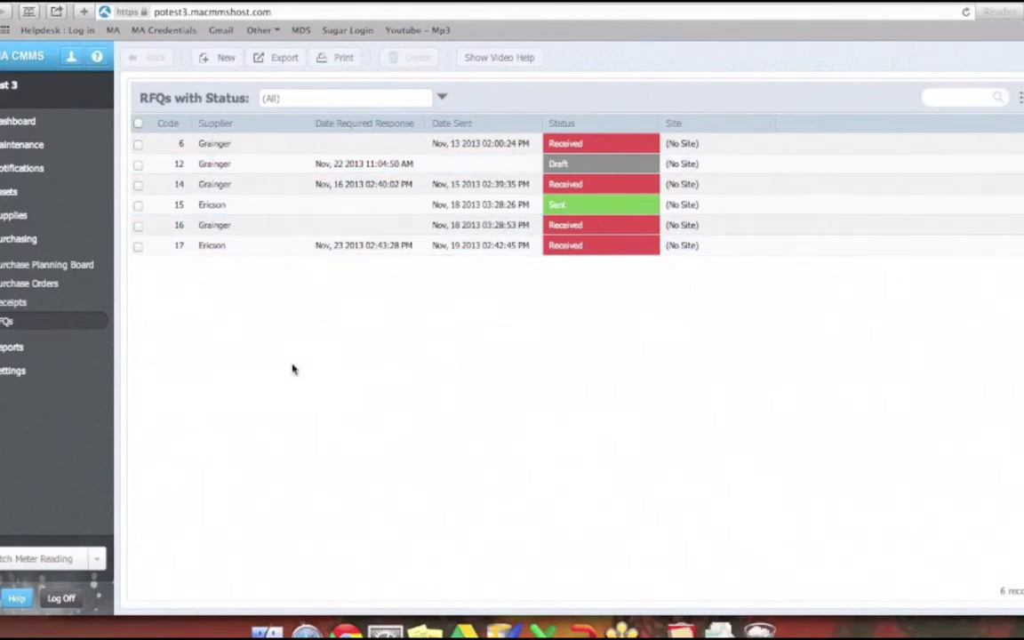
click(30, 286)
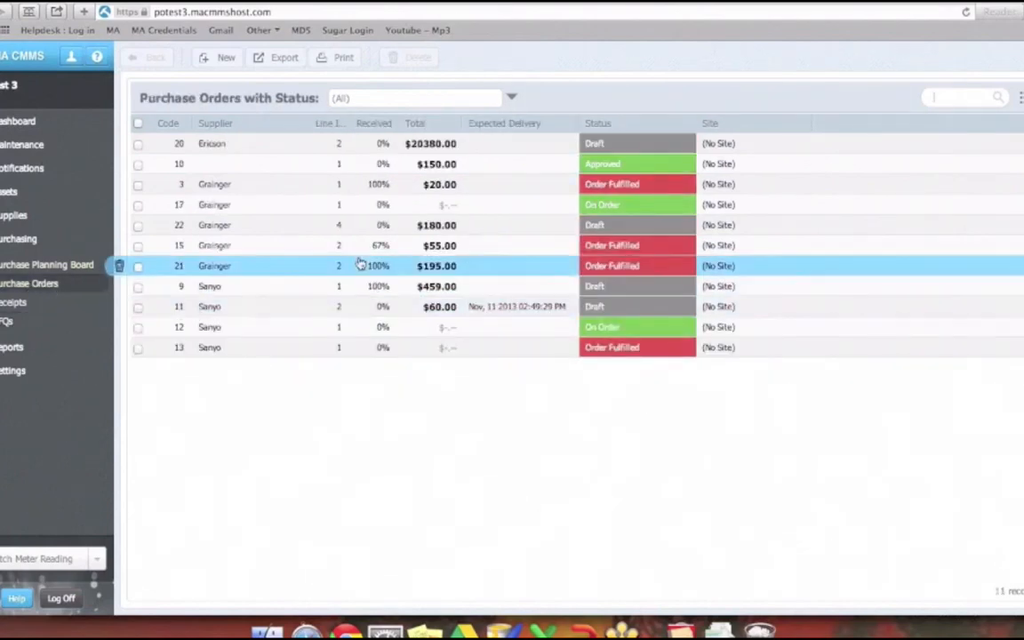
click(511, 97)
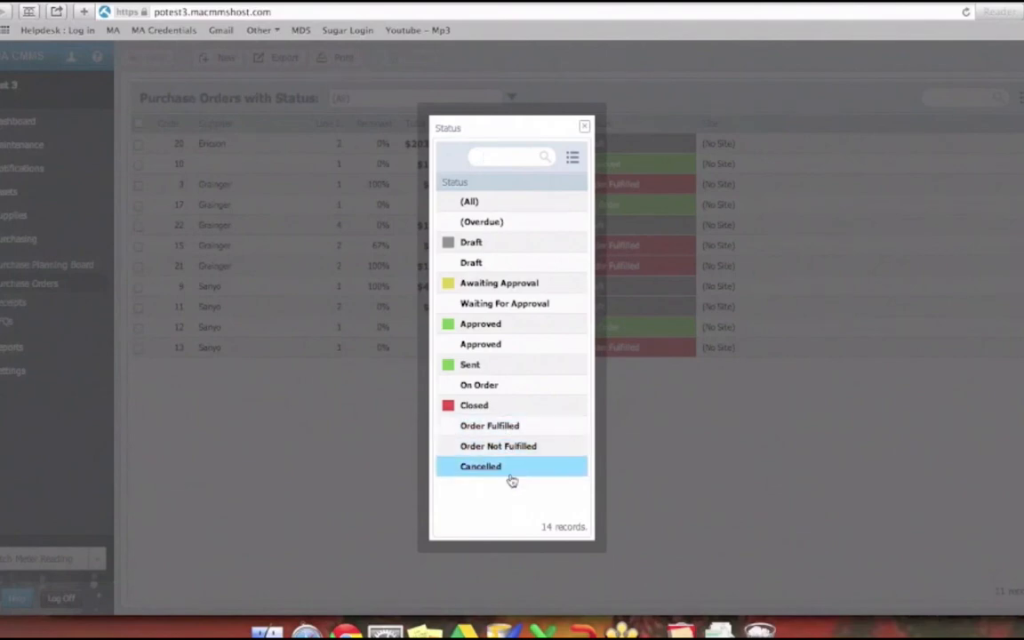
click(584, 127)
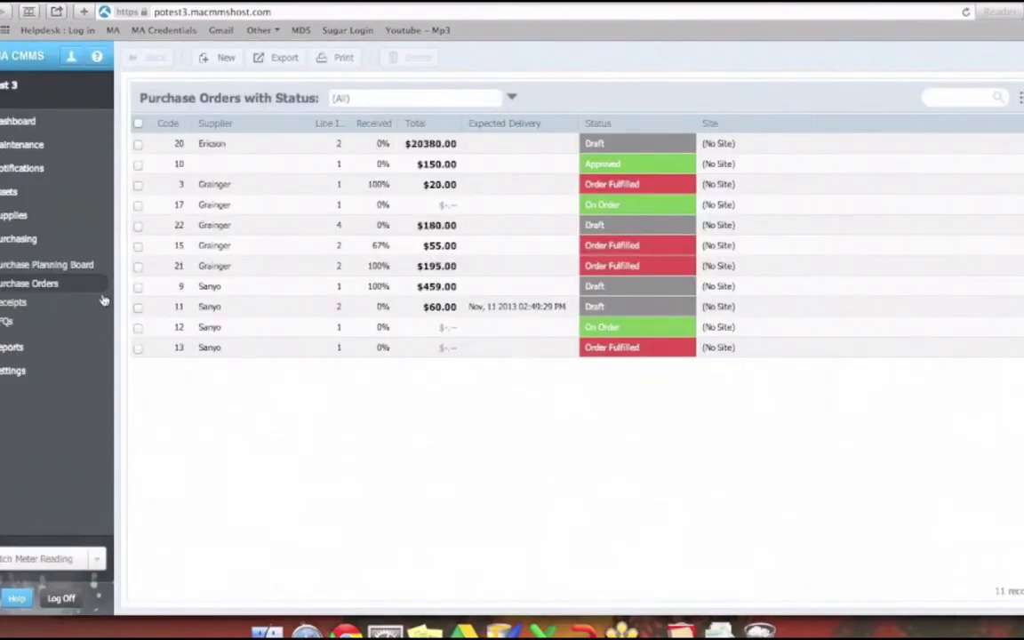
- Go to the work orders and examine their status filter choices, leaving the filter unchanged
click(38, 149)
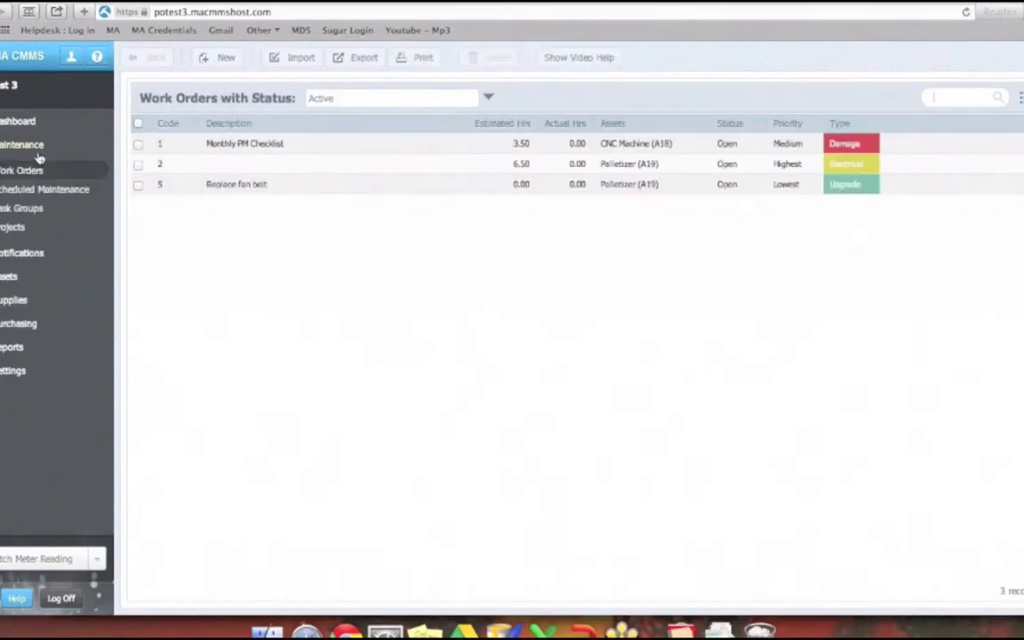
click(490, 100)
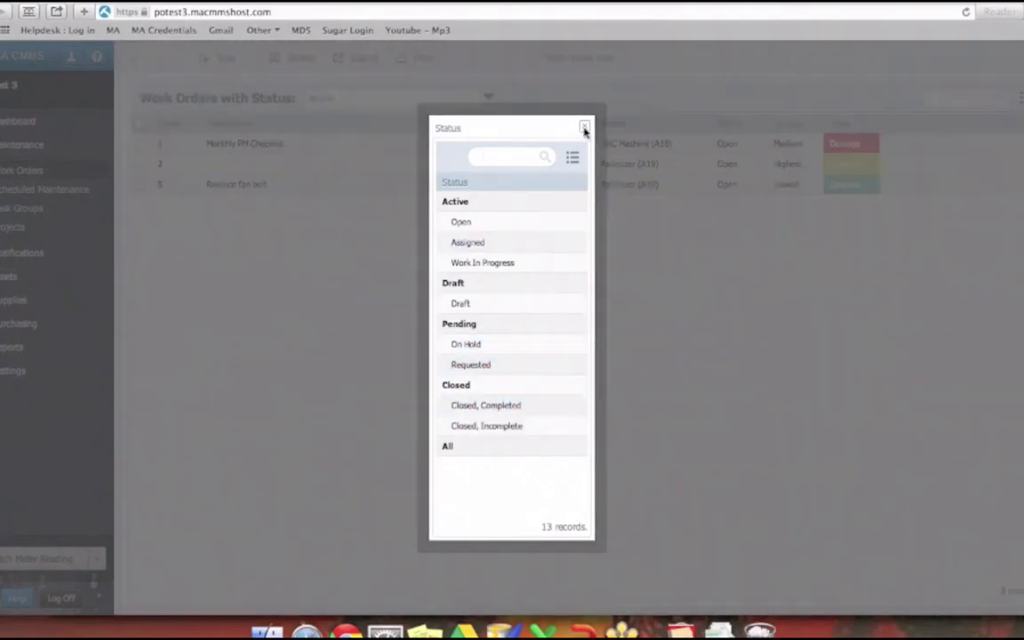
click(584, 128)
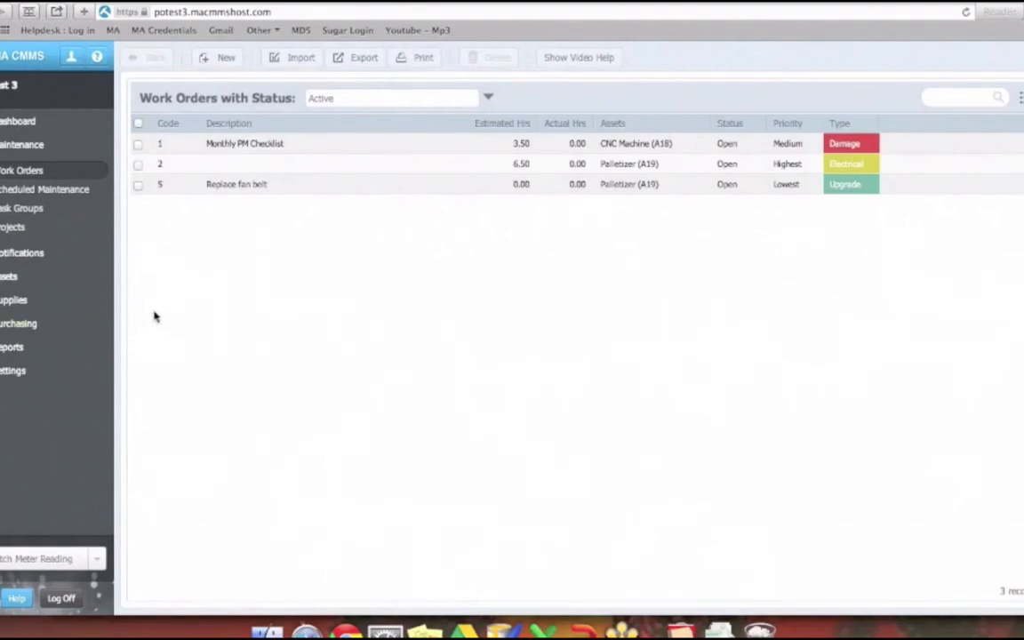
- Open the lookup tables in the CMMS settings and view the Purchasing section
click(15, 371)
click(38, 304)
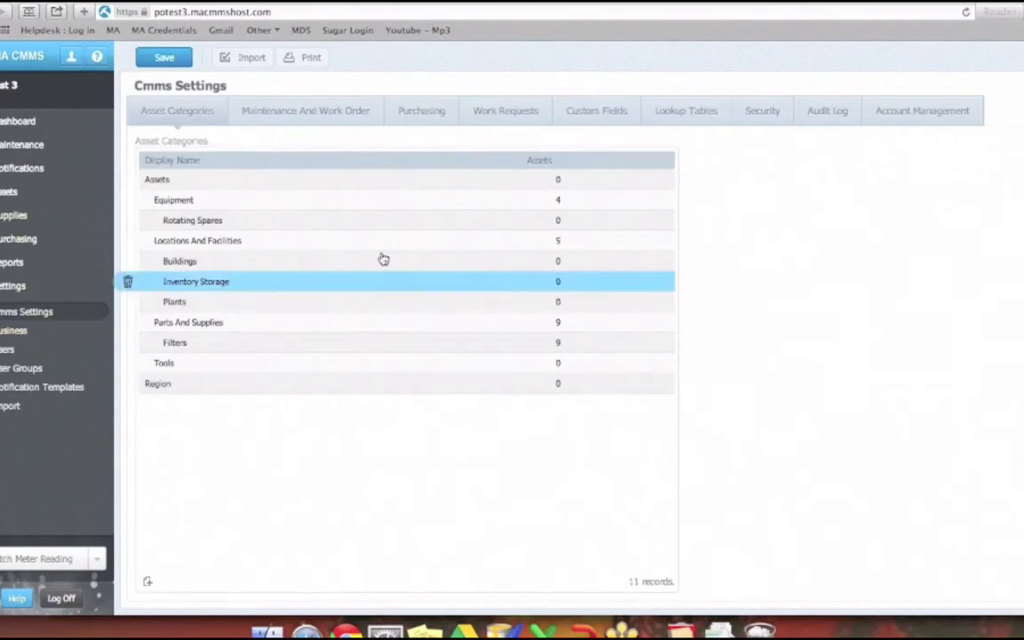
click(684, 112)
scroll(768, 308, down, 6)
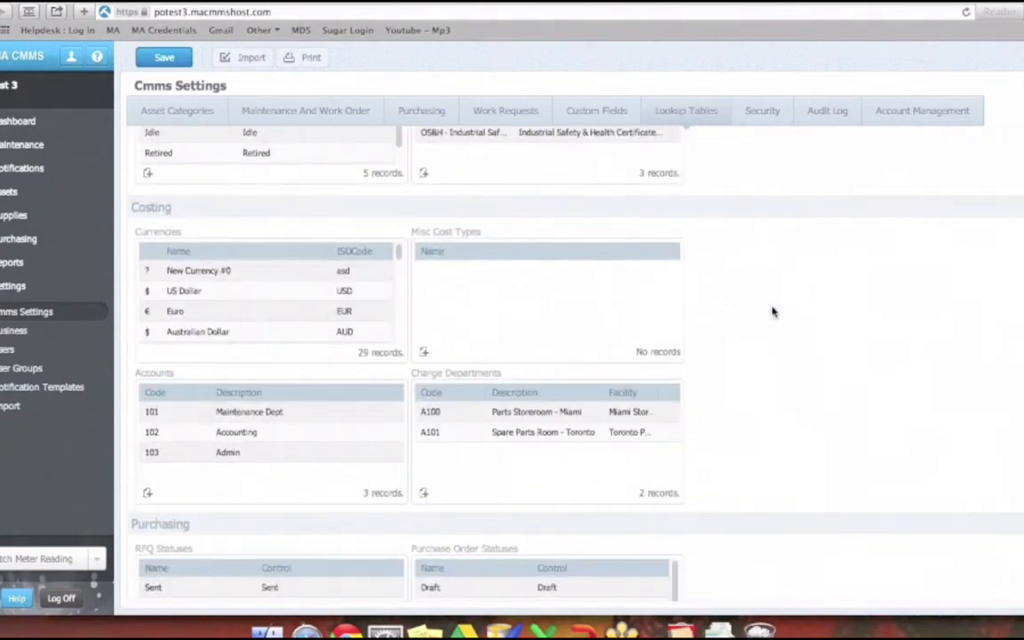
scroll(773, 312, down, 4)
scroll(772, 312, down, 1)
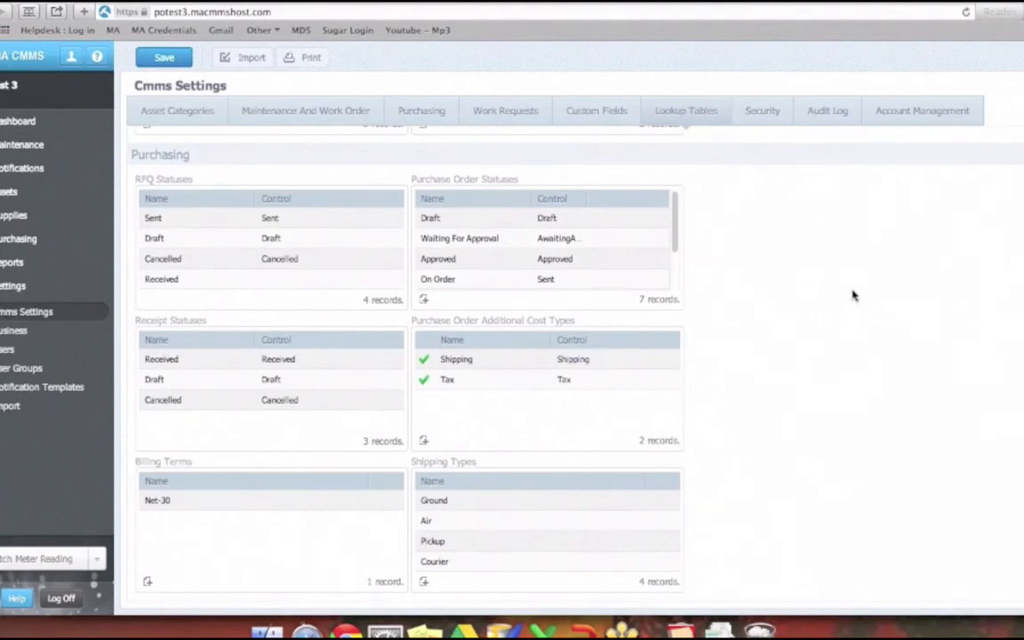
- Examine the RFQ statuses and their controls, as well as the Purchase Order Statuses table
click(263, 223)
click(268, 259)
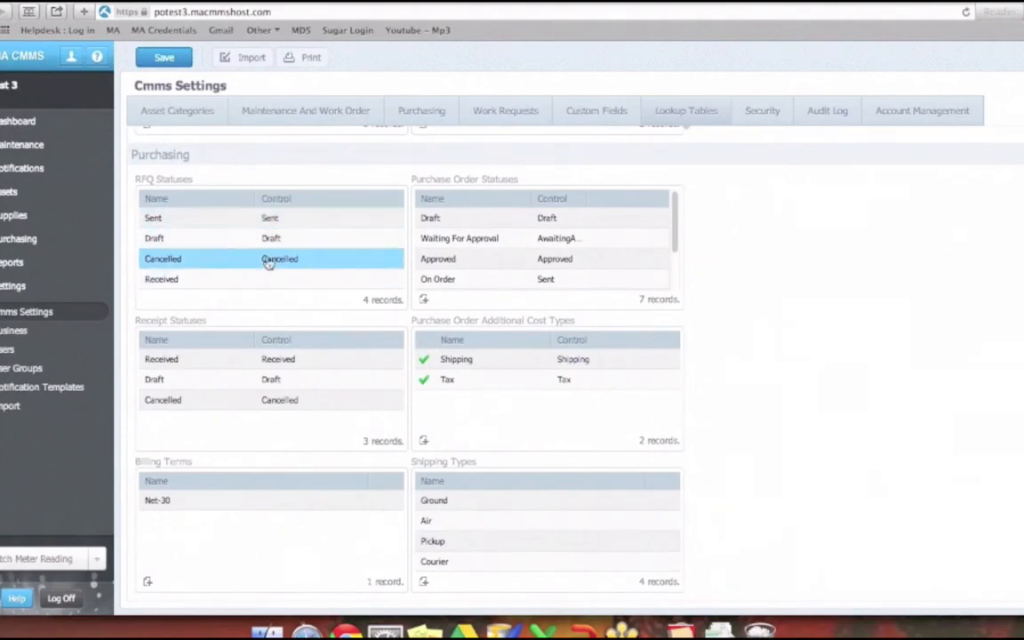
click(328, 246)
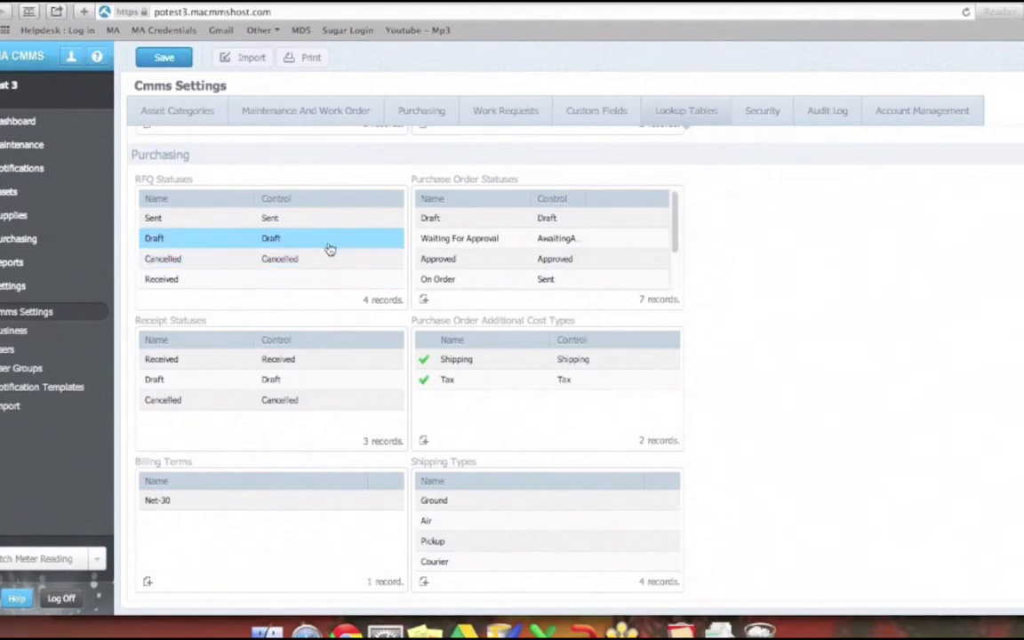
click(330, 259)
click(520, 358)
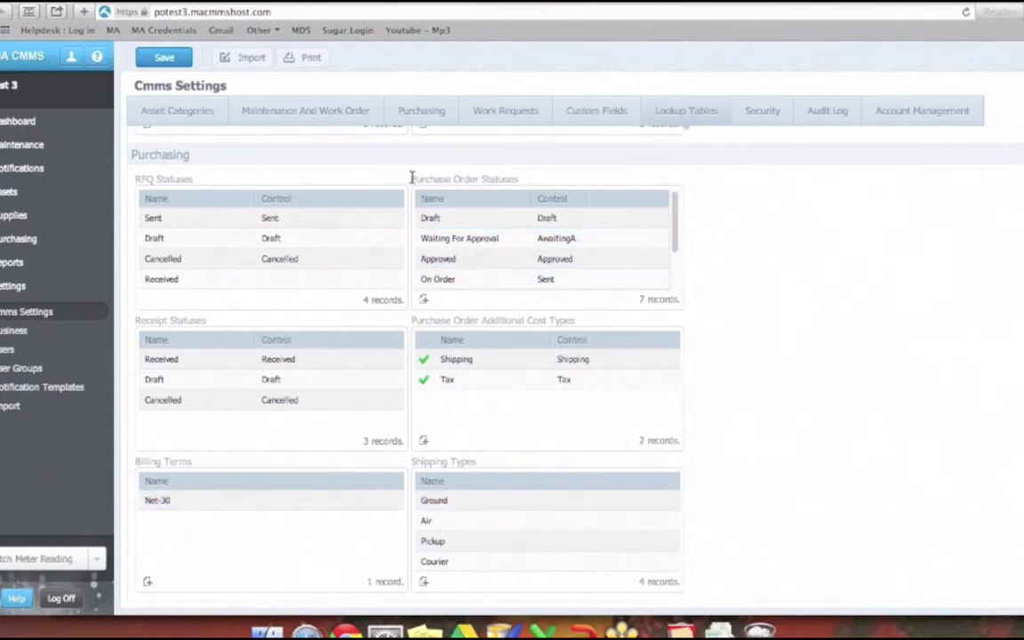
drag(411, 178, 518, 177)
click(702, 250)
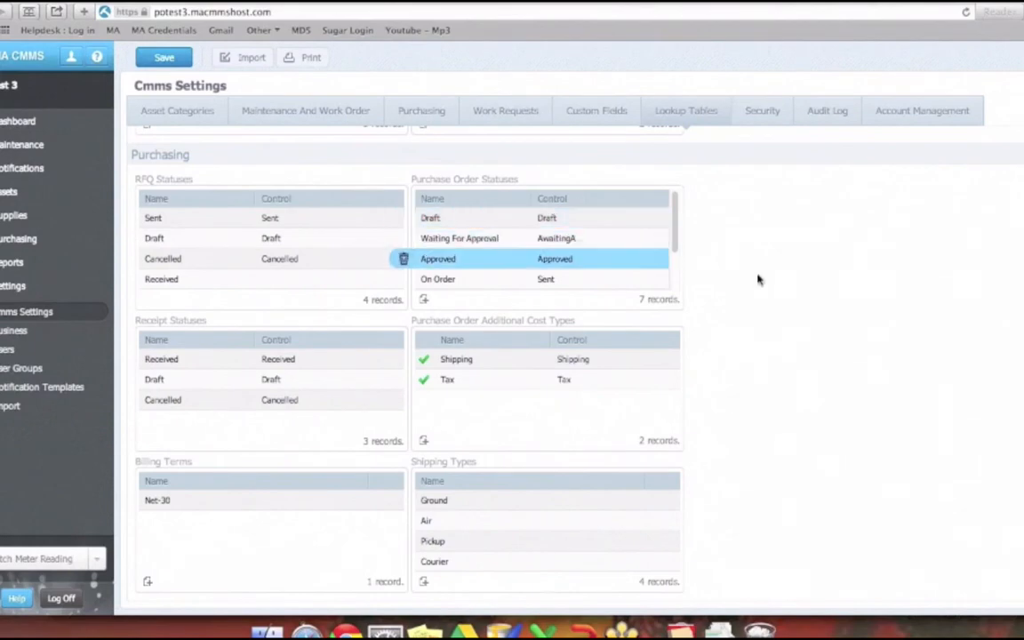
- Start a new work order status in the Maintenance lookup tables, view its control options, and close it without adding it
scroll(764, 280, up, 15)
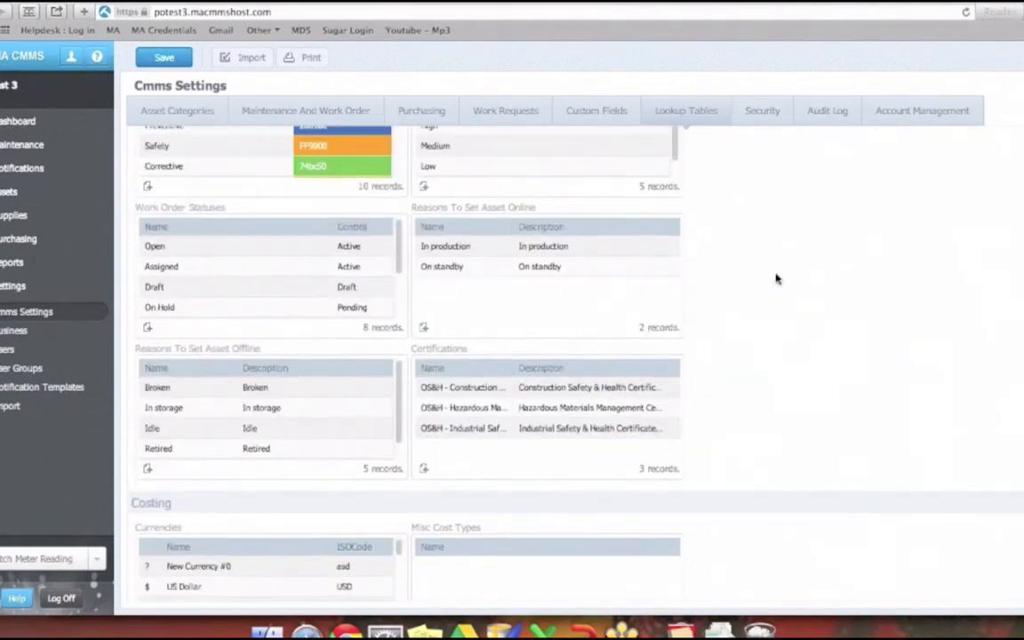
scroll(775, 279, up, 5)
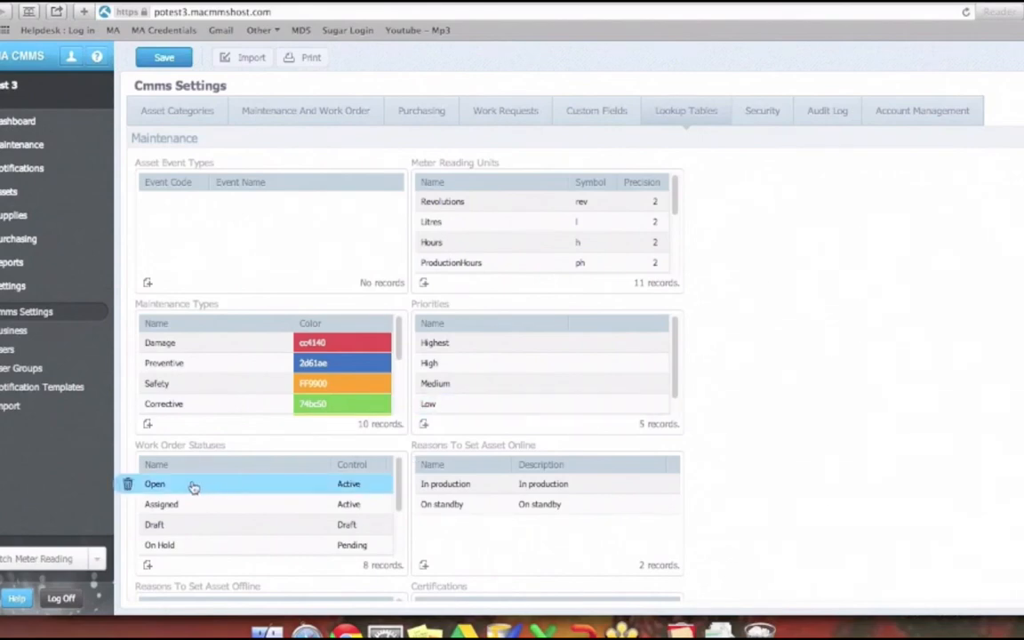
click(147, 565)
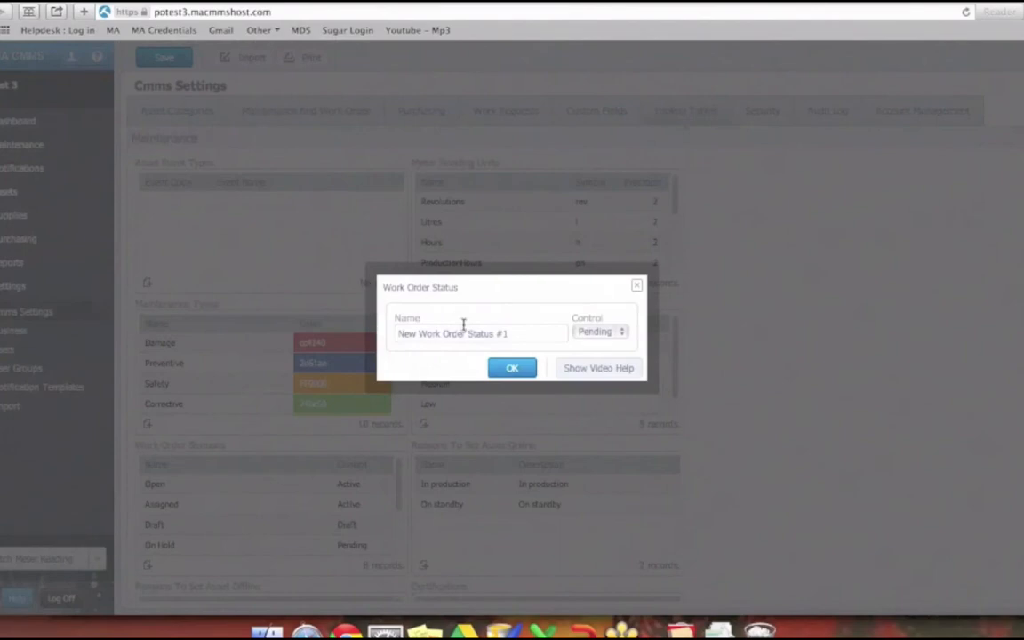
triple_click(462, 333)
click(616, 337)
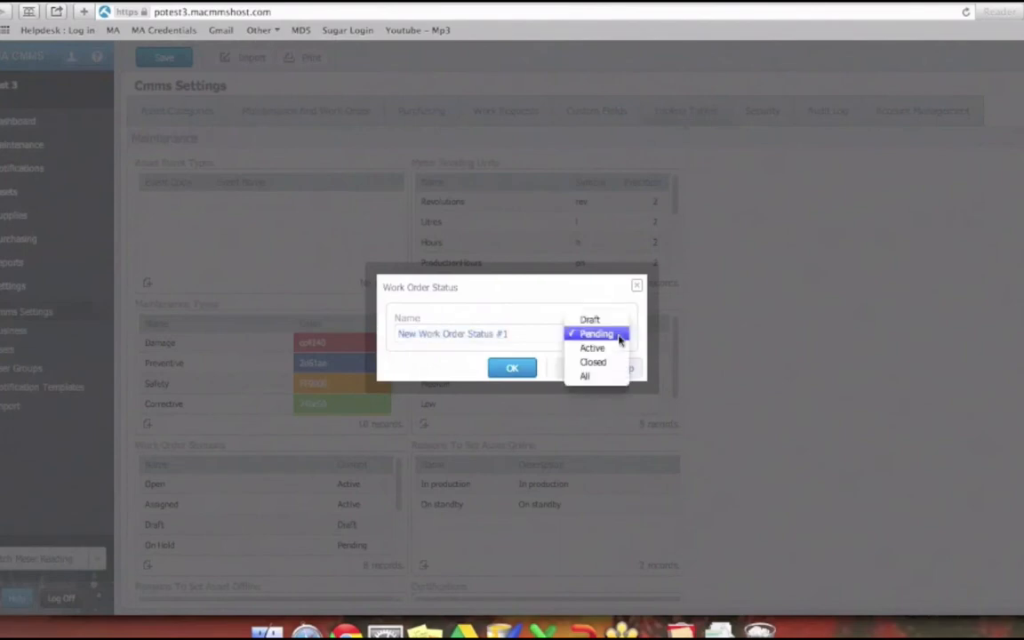
click(637, 289)
click(637, 289)
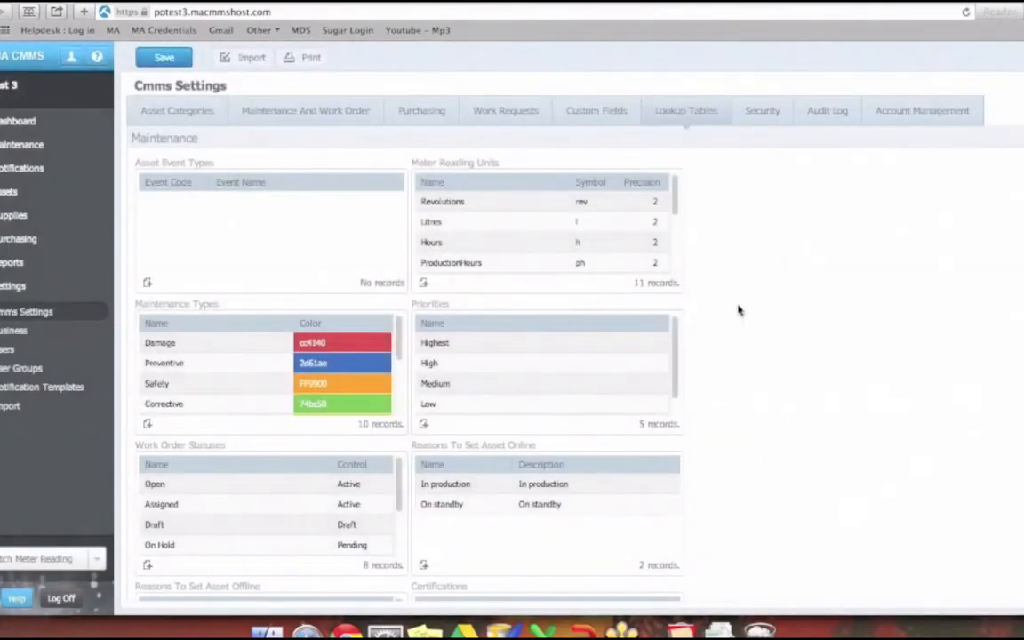
- Open the Draft purchase order status and examine its name, control and allowed status transitions
scroll(737, 310, down, 10)
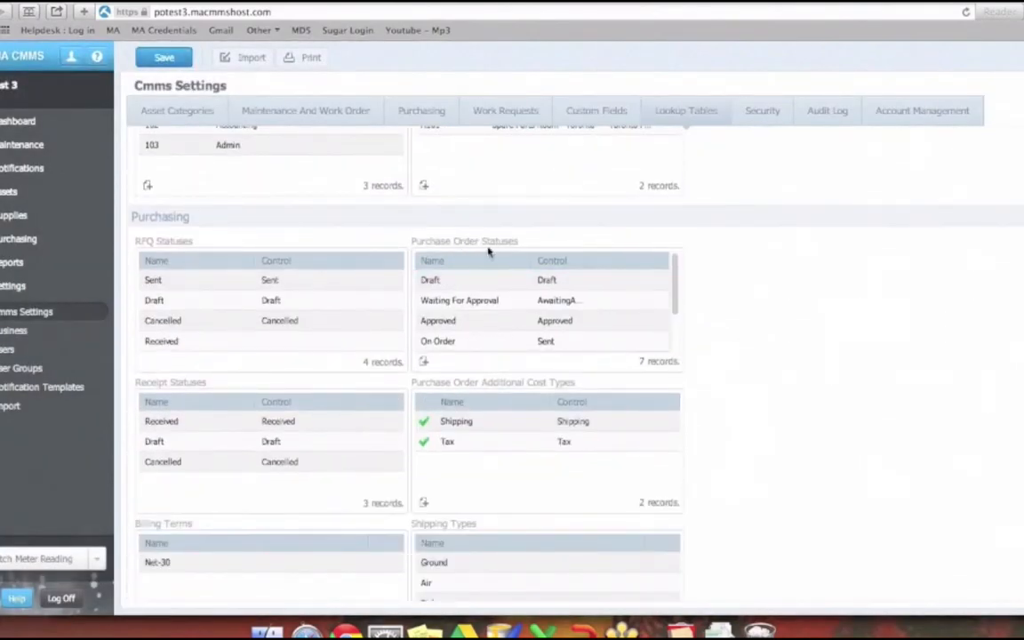
double_click(450, 283)
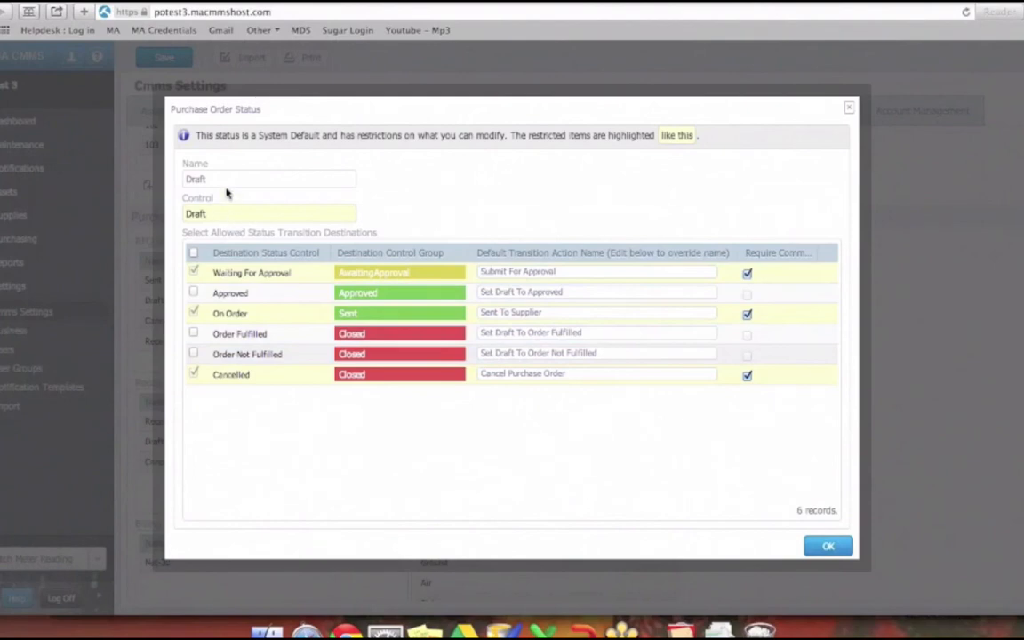
drag(209, 180, 167, 180)
drag(208, 213, 155, 211)
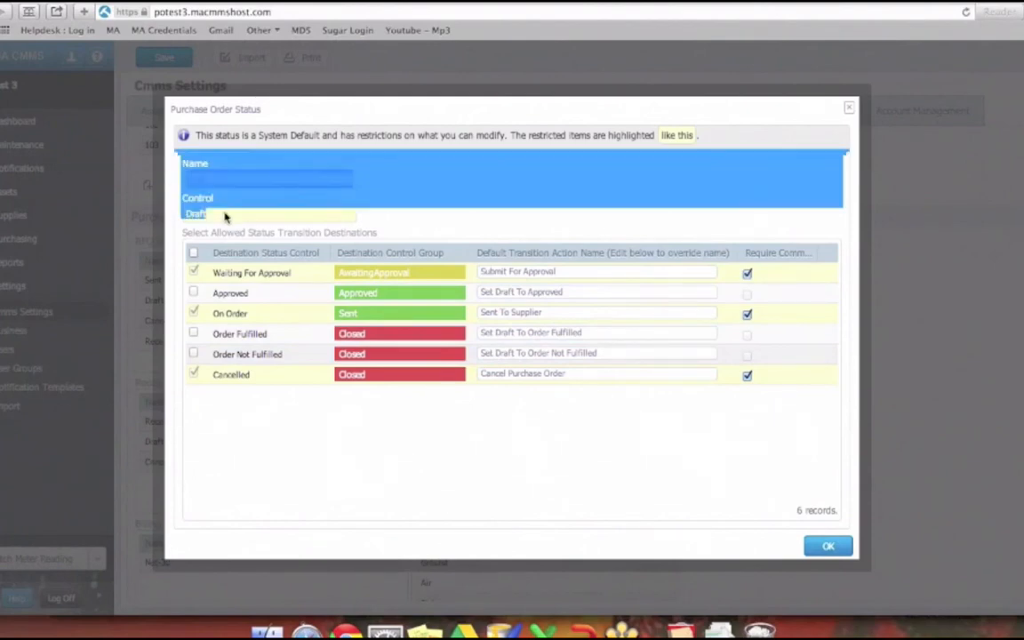
click(225, 216)
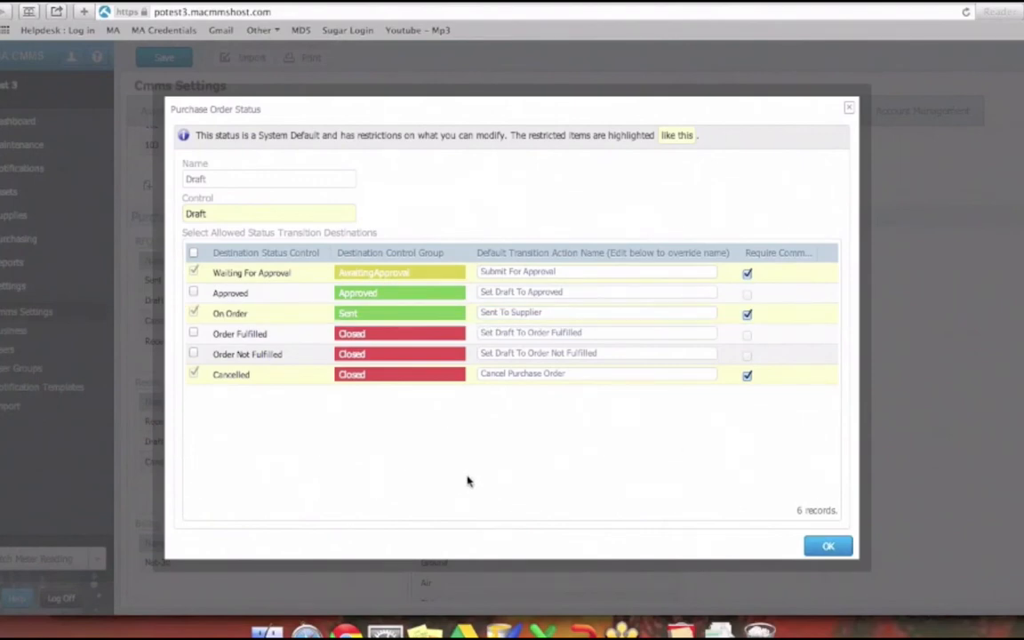
- Open the potest3 site in a new browser tab and display its purchase orders list
key(super+t)
text(potest)
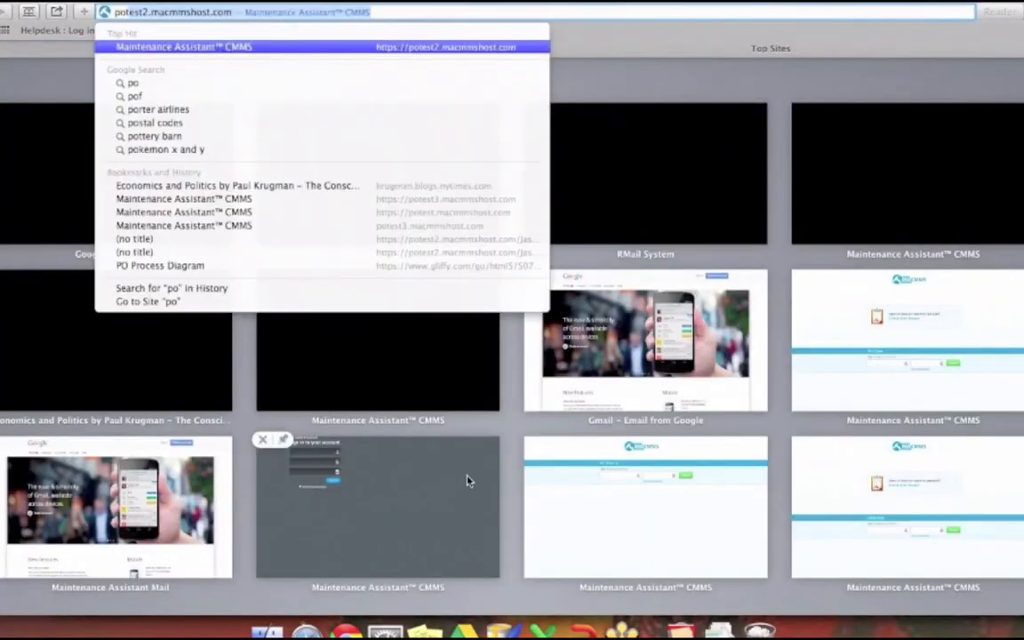
text(3)
key(Return)
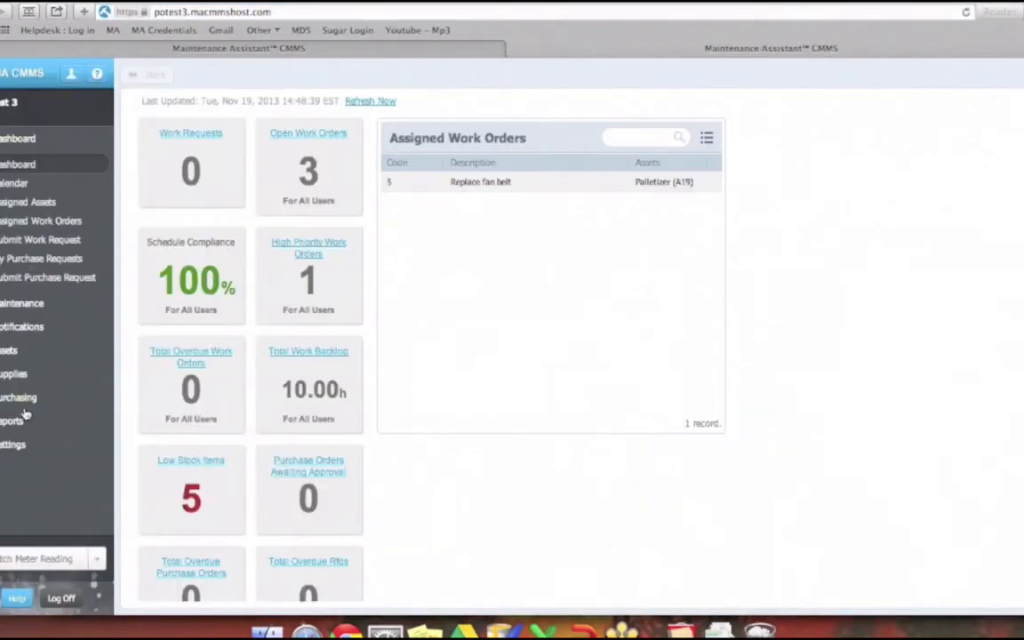
click(25, 402)
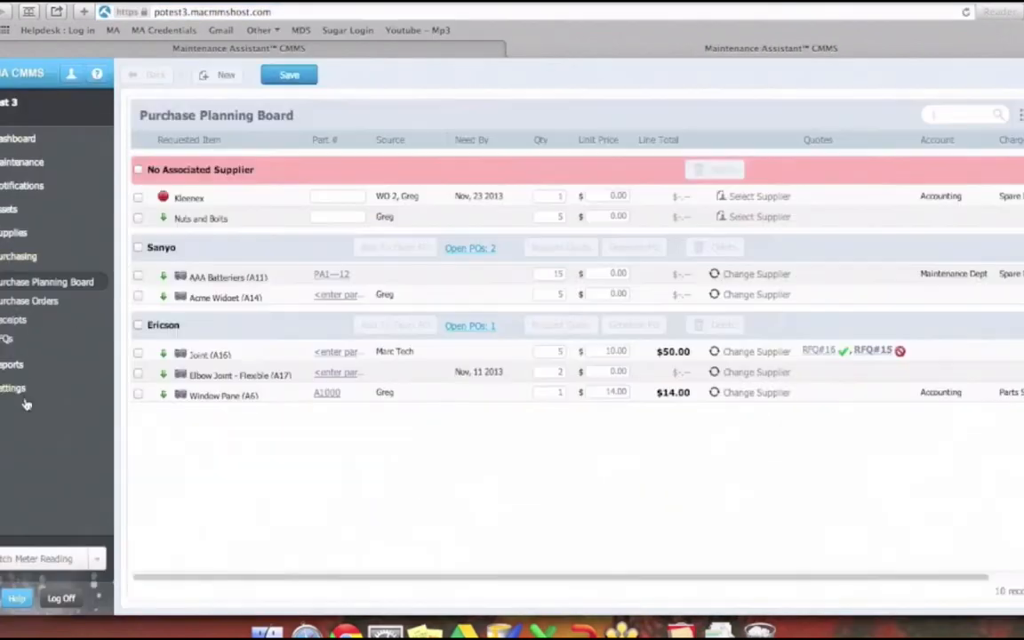
click(33, 317)
click(36, 307)
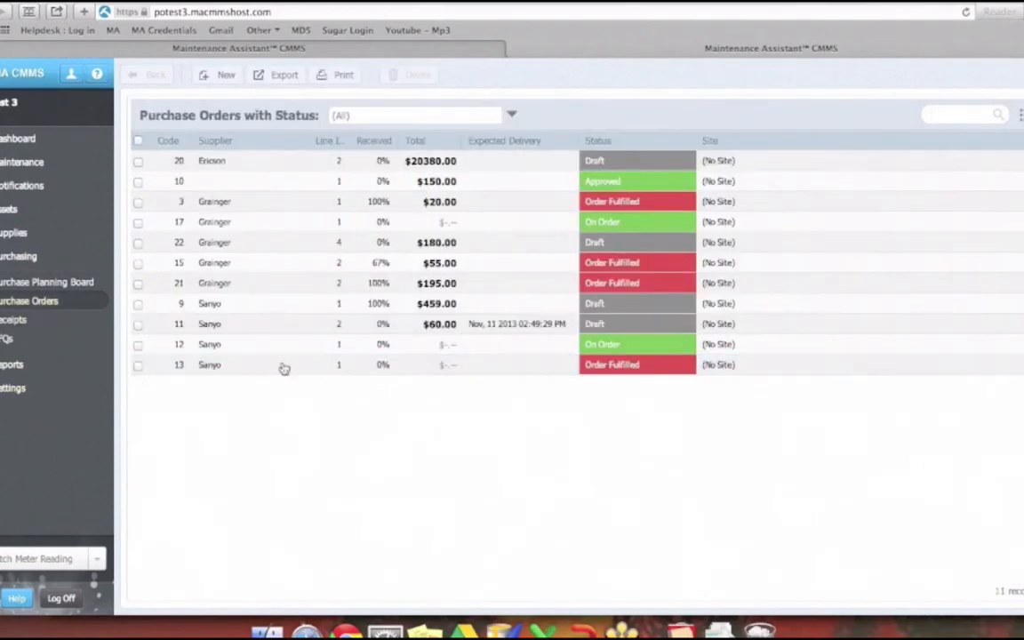
- Open the Ericson purchase order, and examine the Draft status's allowed transitions to Waiting For Approval and On Order in the settings
click(263, 162)
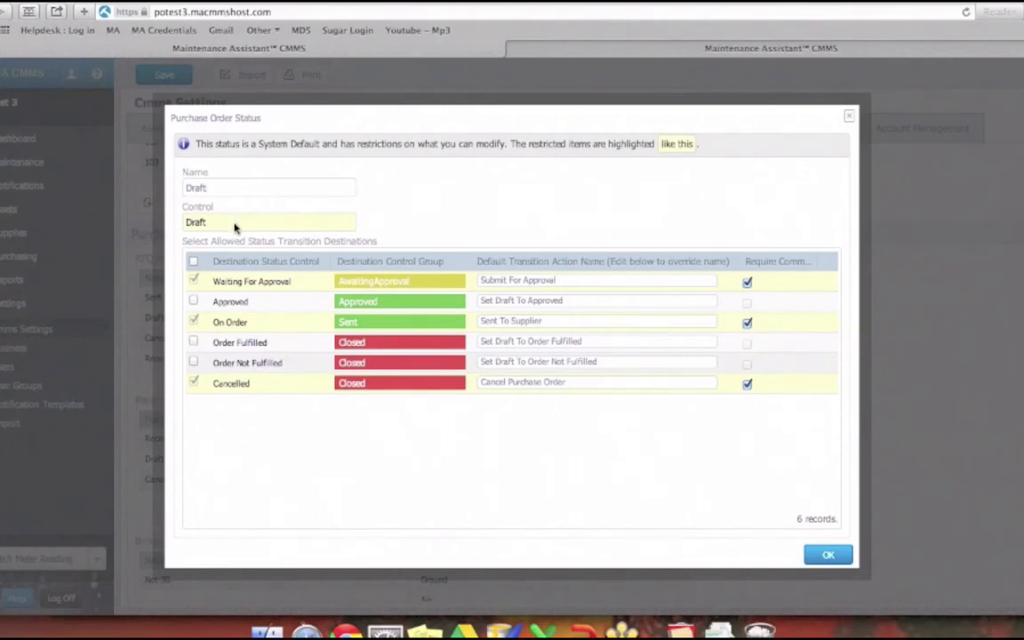
click(233, 282)
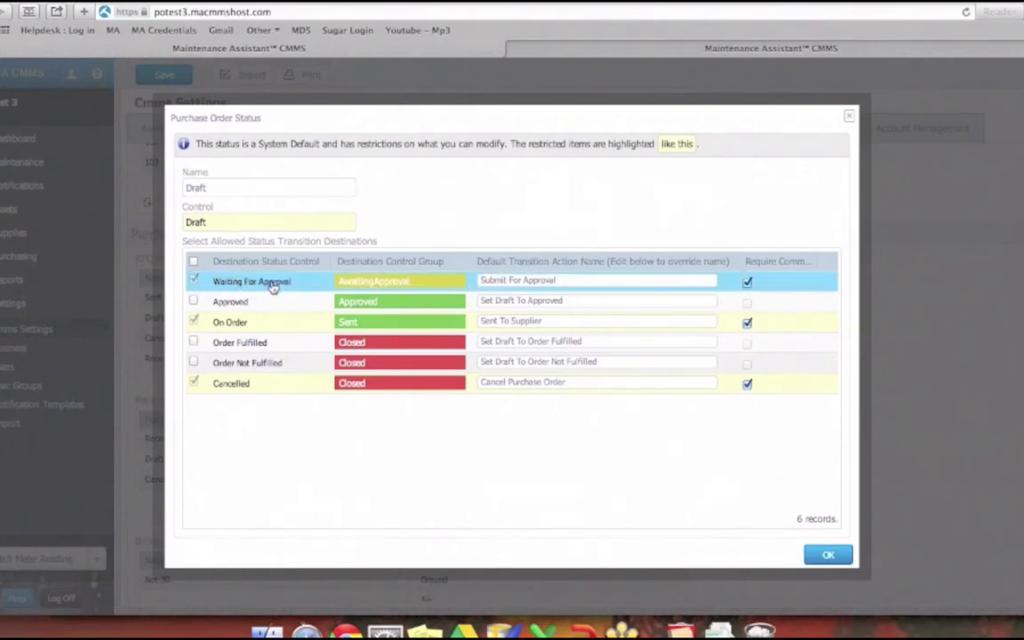
click(236, 322)
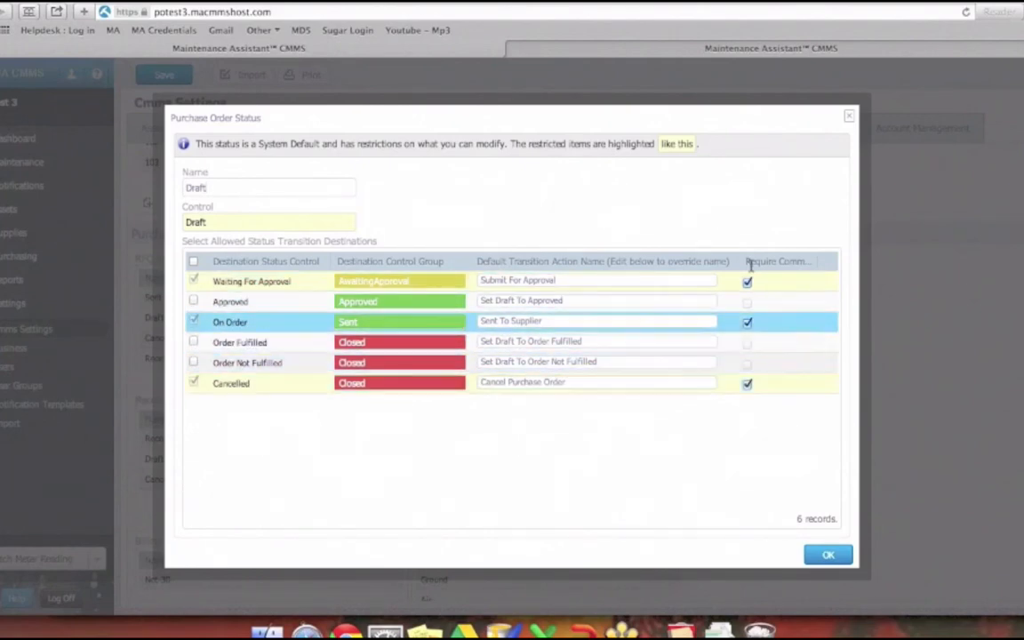
click(851, 119)
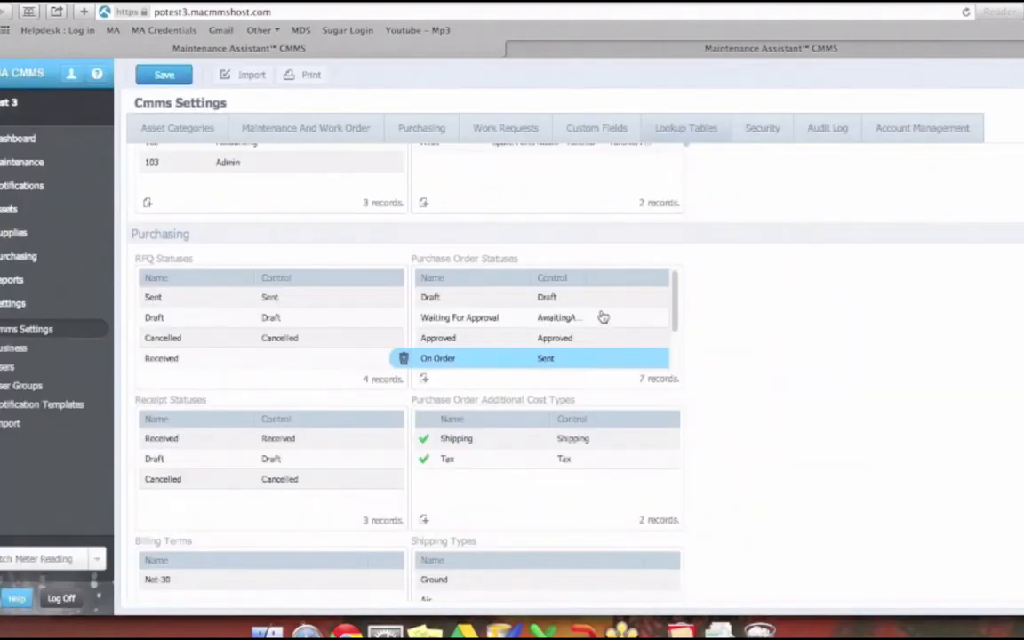
- Send the draft Ericson purchase order to the supplier by email
click(772, 51)
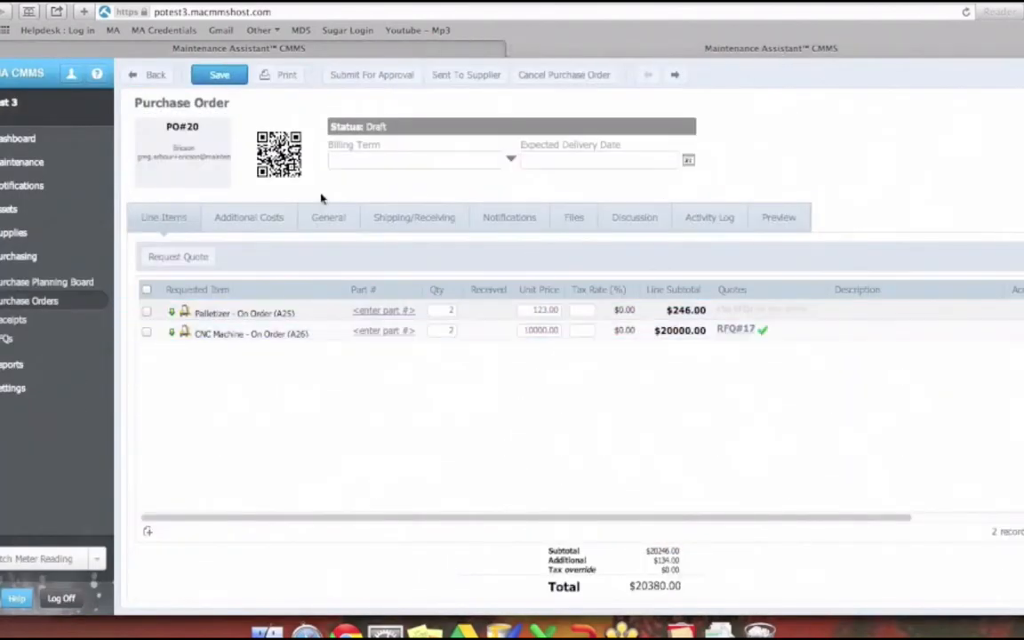
click(444, 76)
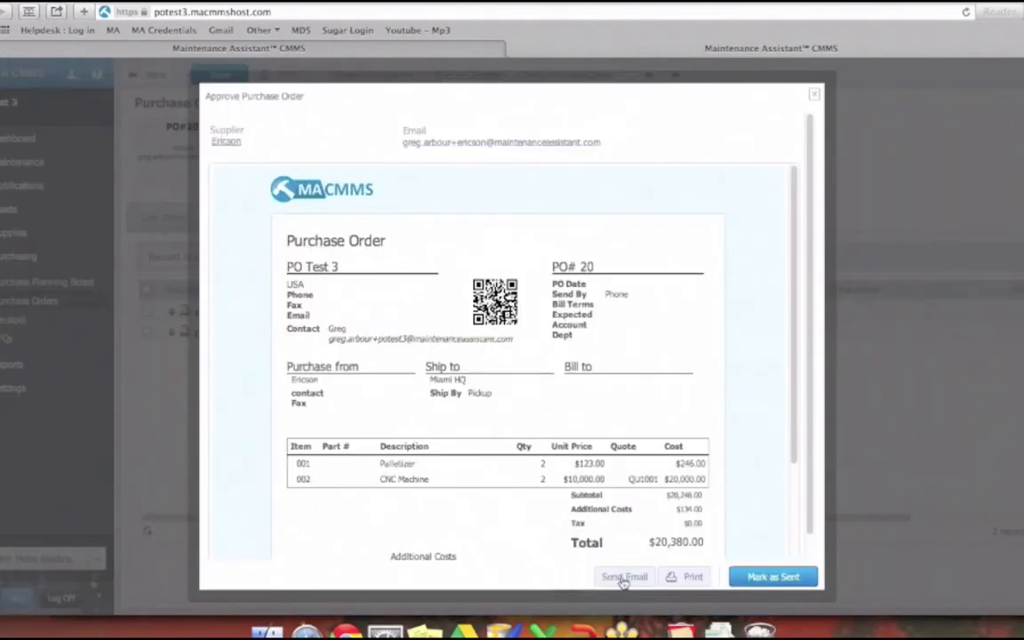
click(624, 577)
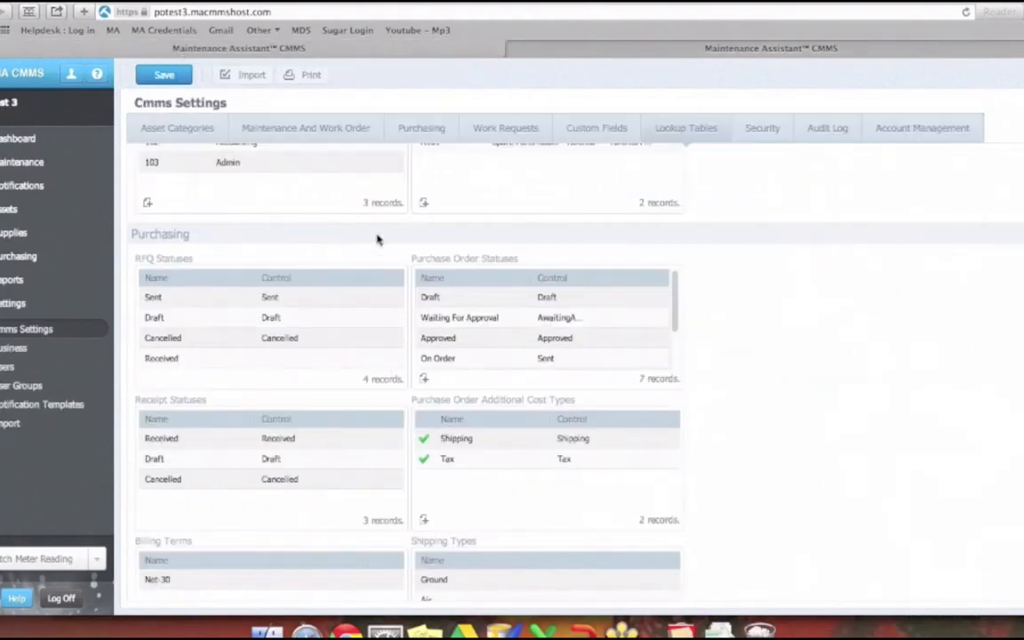
- Allow the On Order purchase order status to transition to Draft in the Lookup Tables settings
click(574, 444)
click(520, 351)
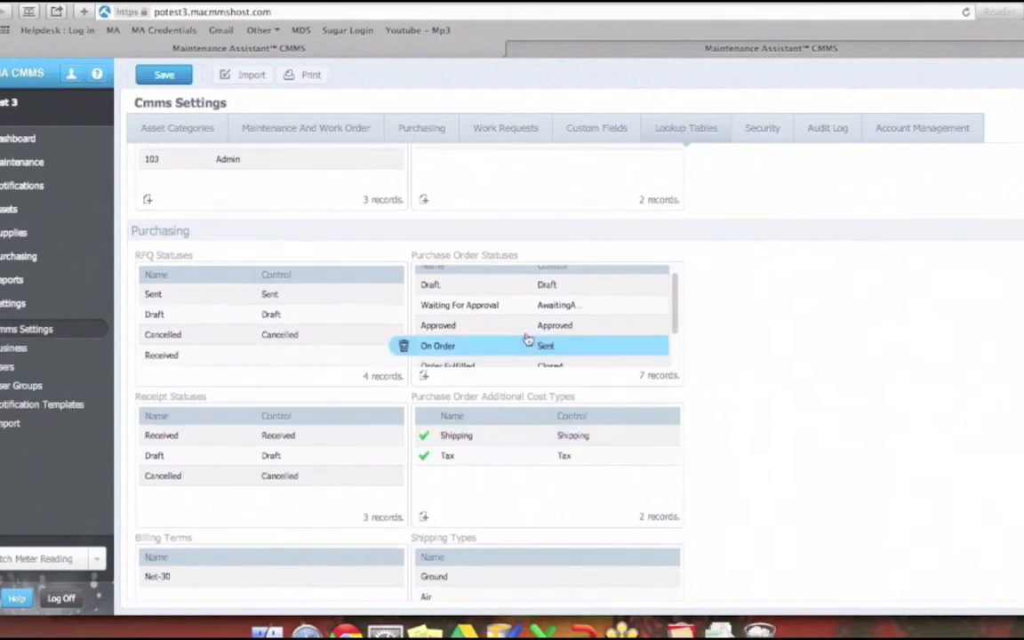
double_click(515, 346)
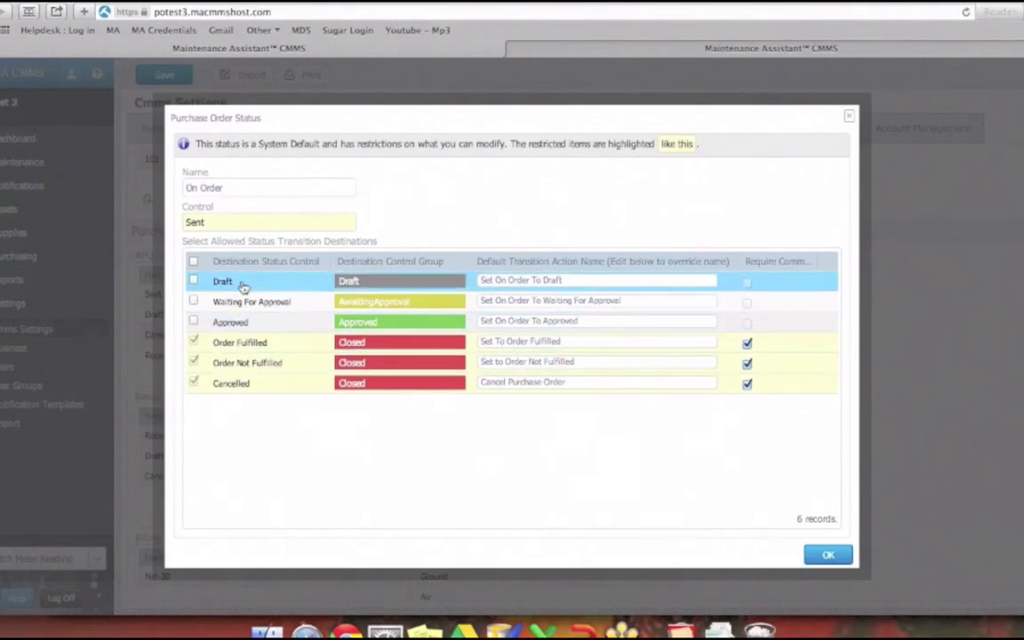
click(193, 281)
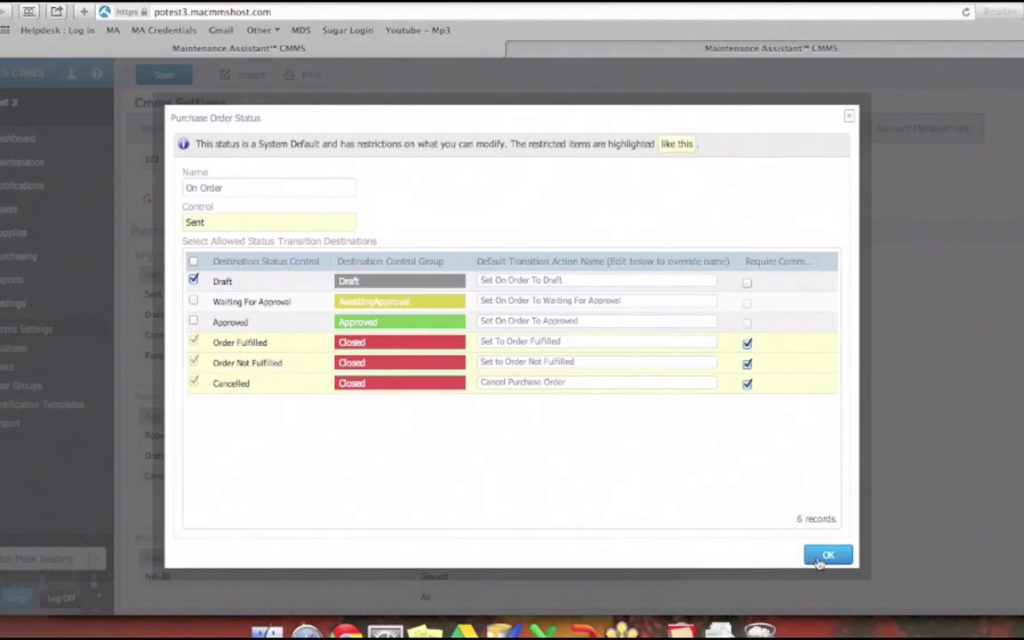
click(825, 556)
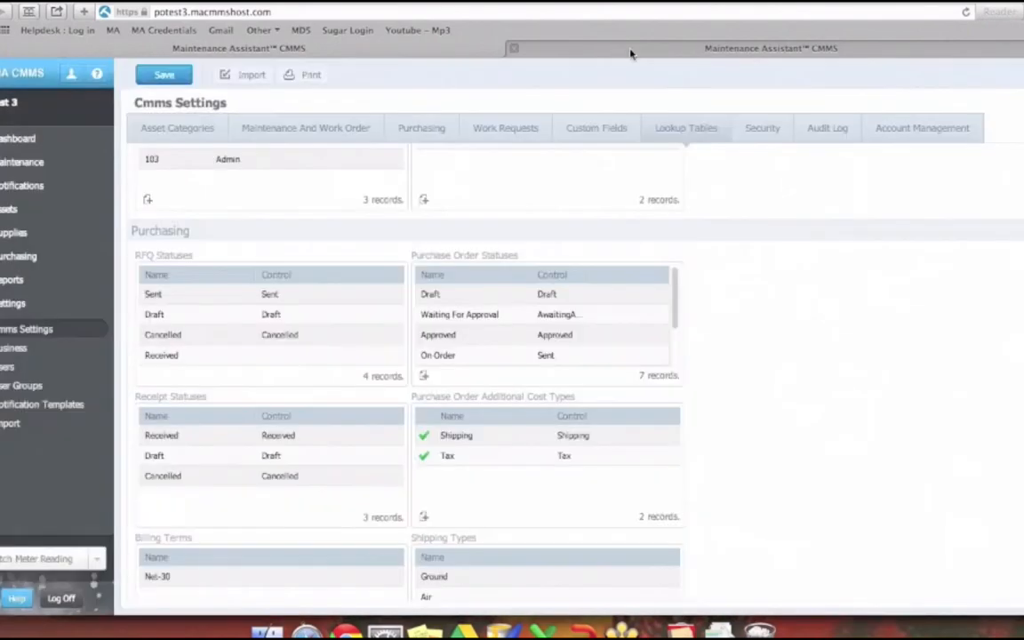
- Reopen the Ericson purchase order from the purchase orders list and examine its available status actions, including the Close options
click(570, 49)
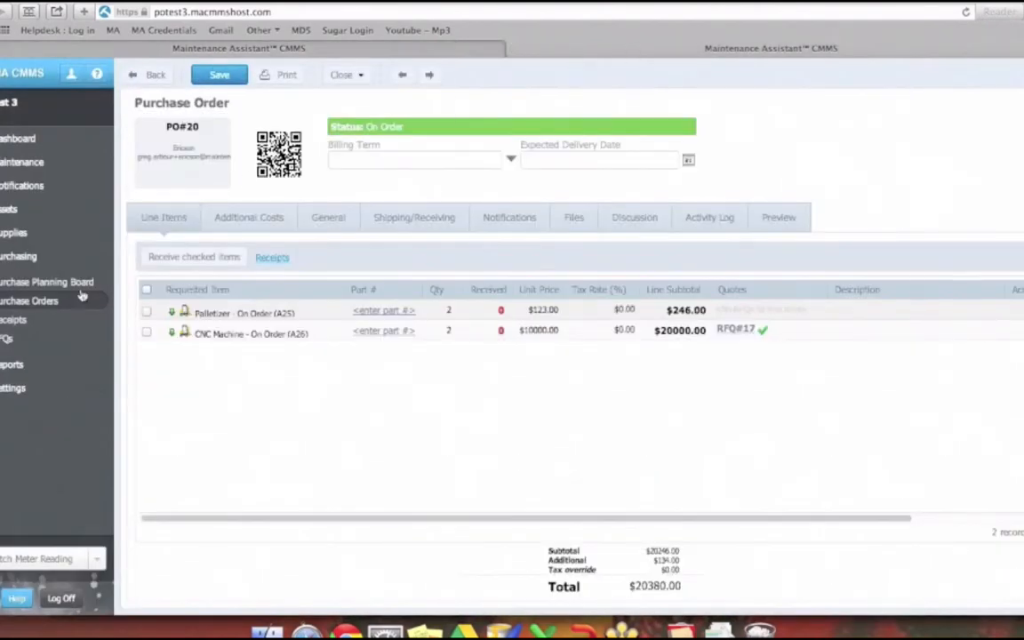
click(46, 303)
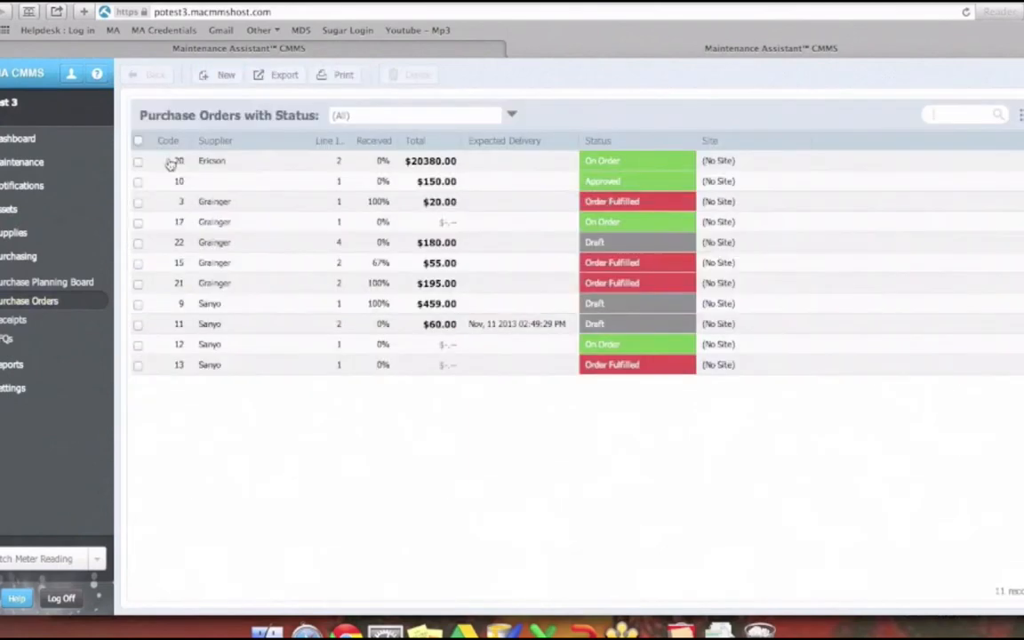
double_click(225, 167)
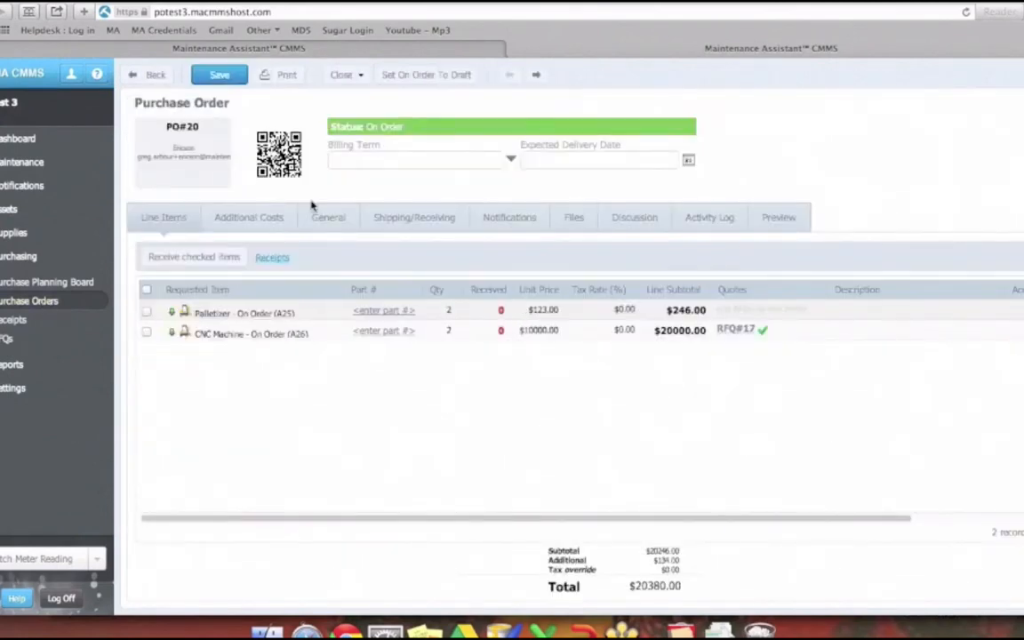
click(349, 74)
click(327, 57)
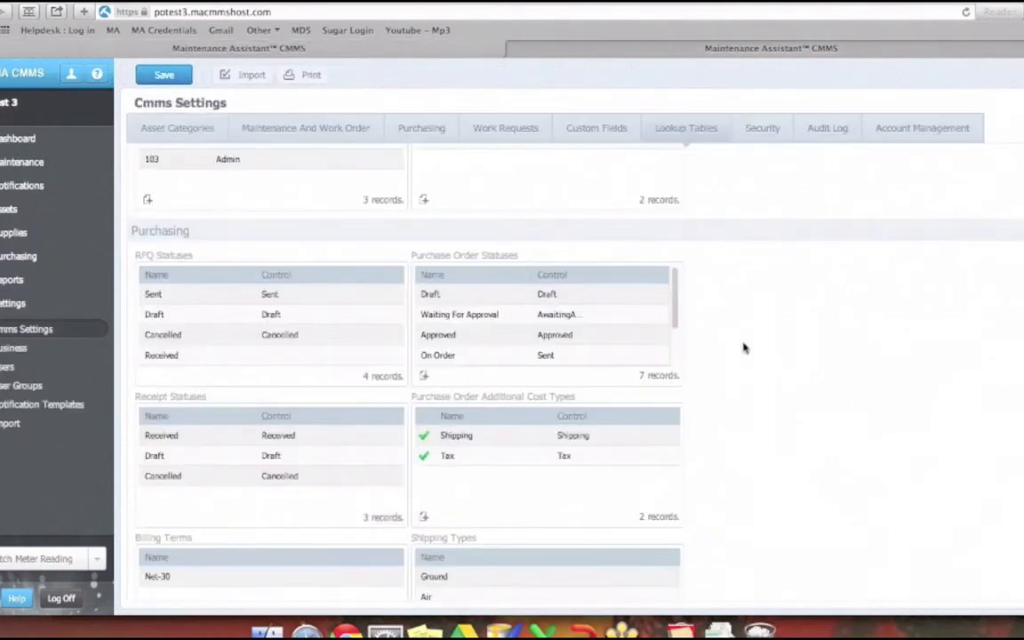
- Add a purchase order status named New Status with the AwaitingApproval control and an allowed transition to Order Fulfilled
scroll(618, 334, down, 1)
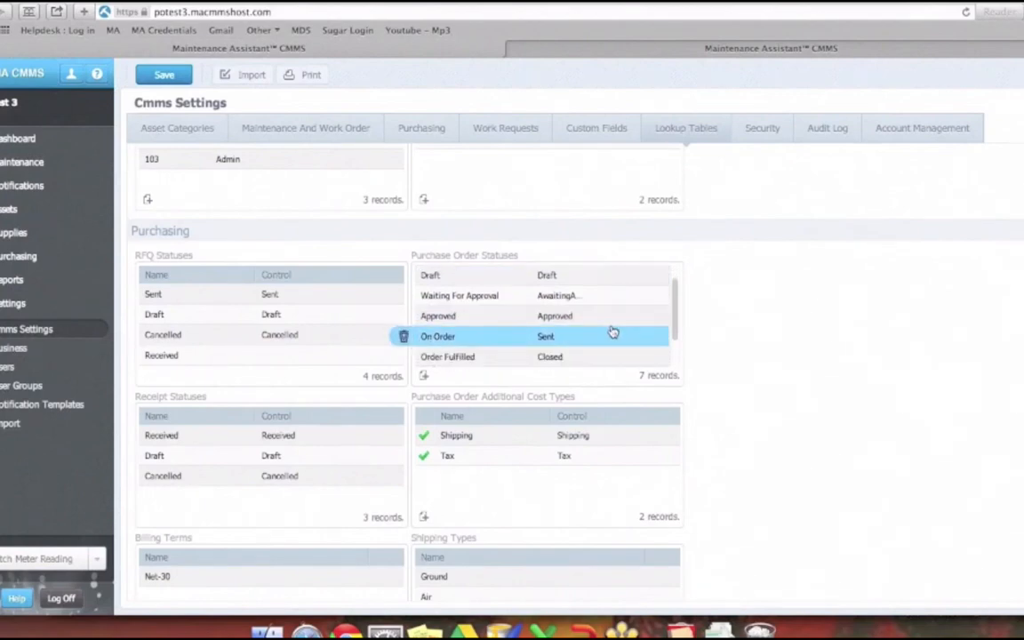
scroll(613, 333, down, 2)
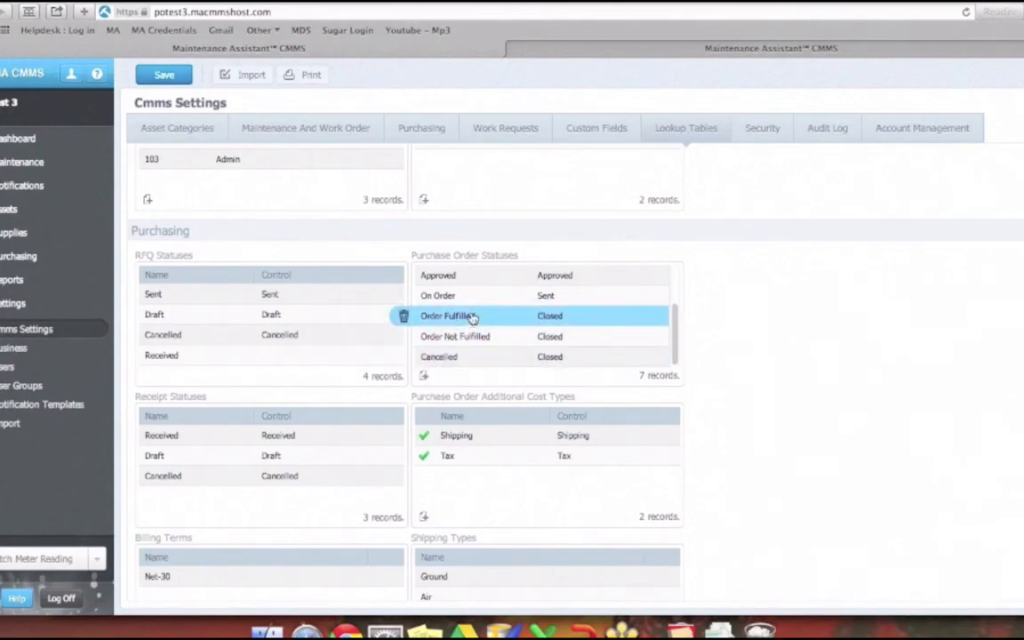
scroll(471, 317, up, 1)
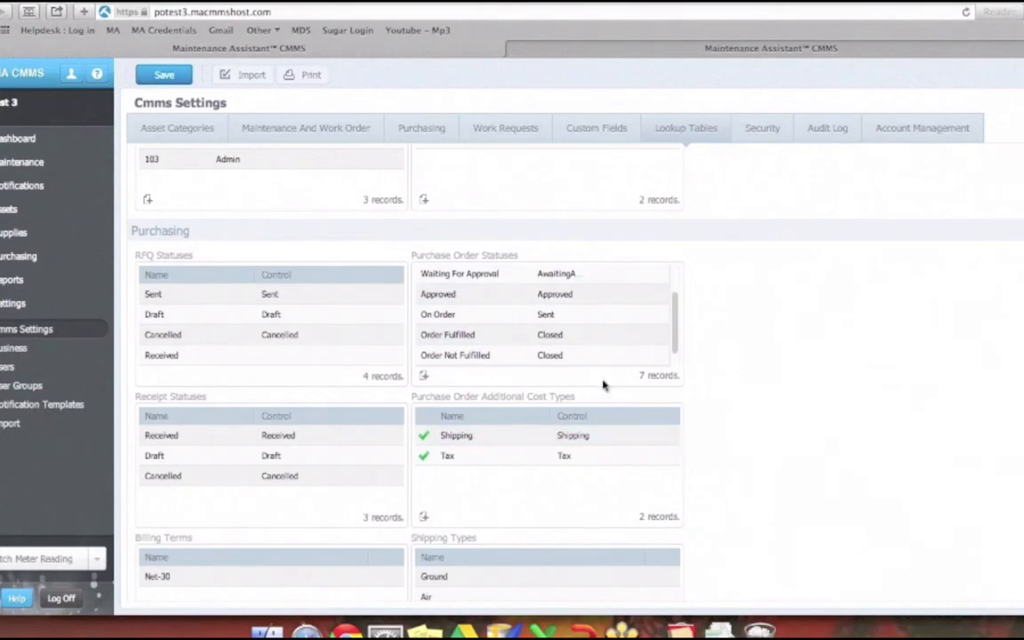
click(424, 376)
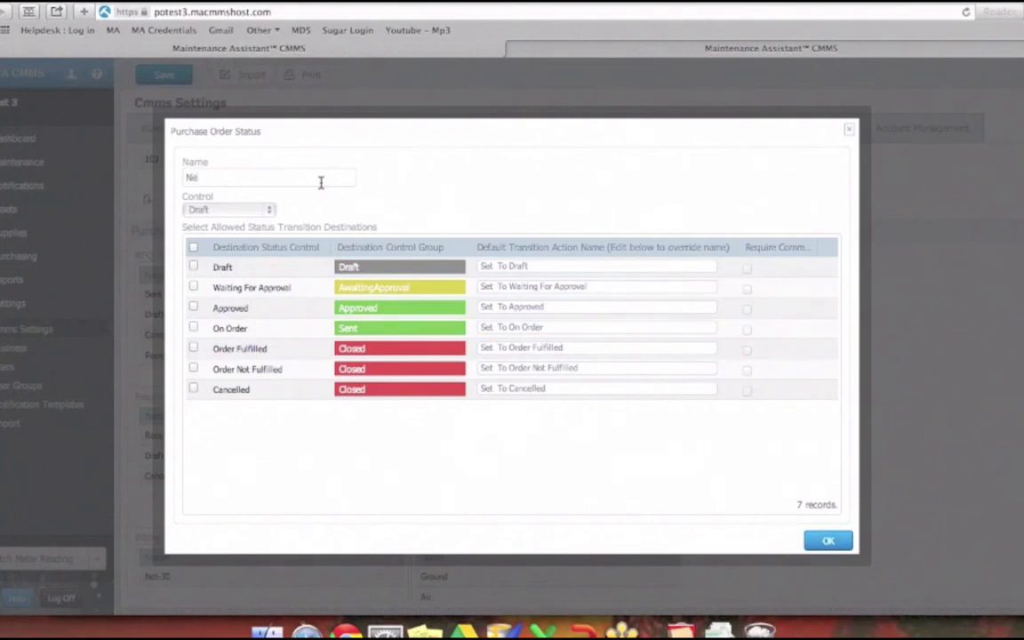
click(228, 210)
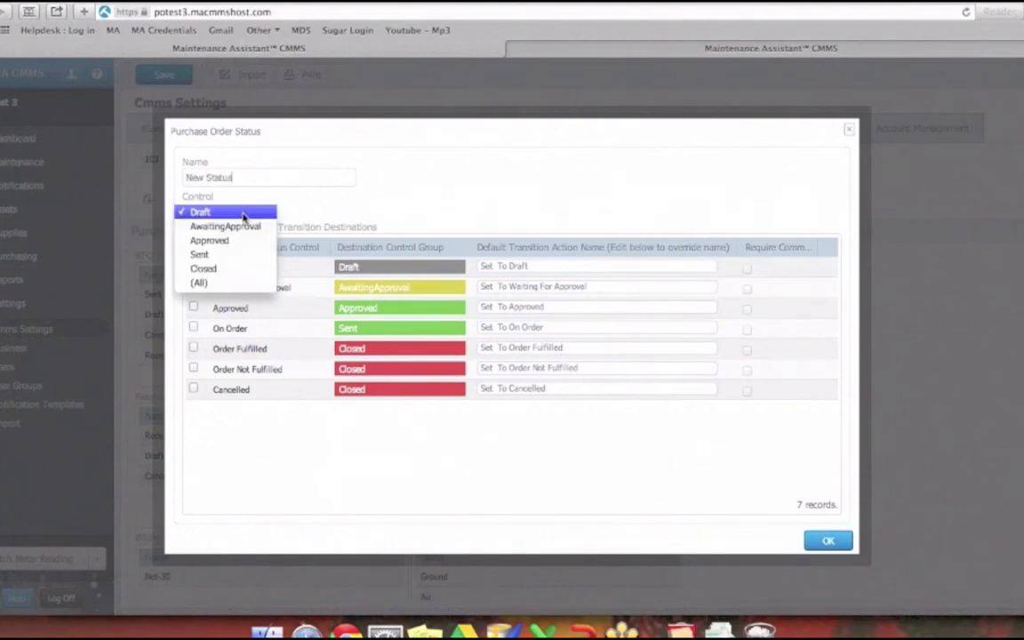
click(238, 228)
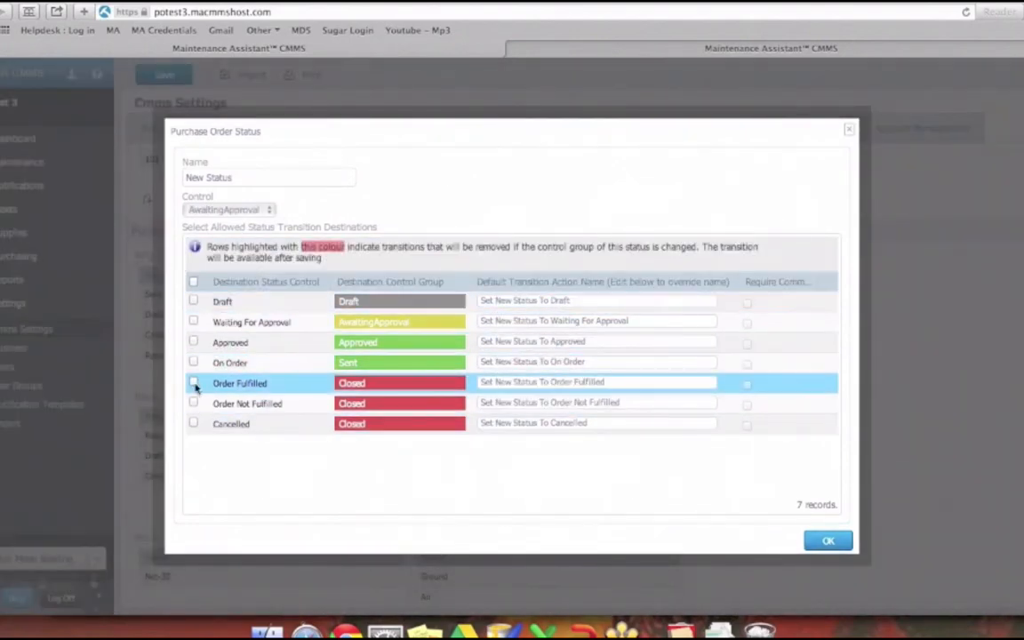
click(192, 382)
click(827, 541)
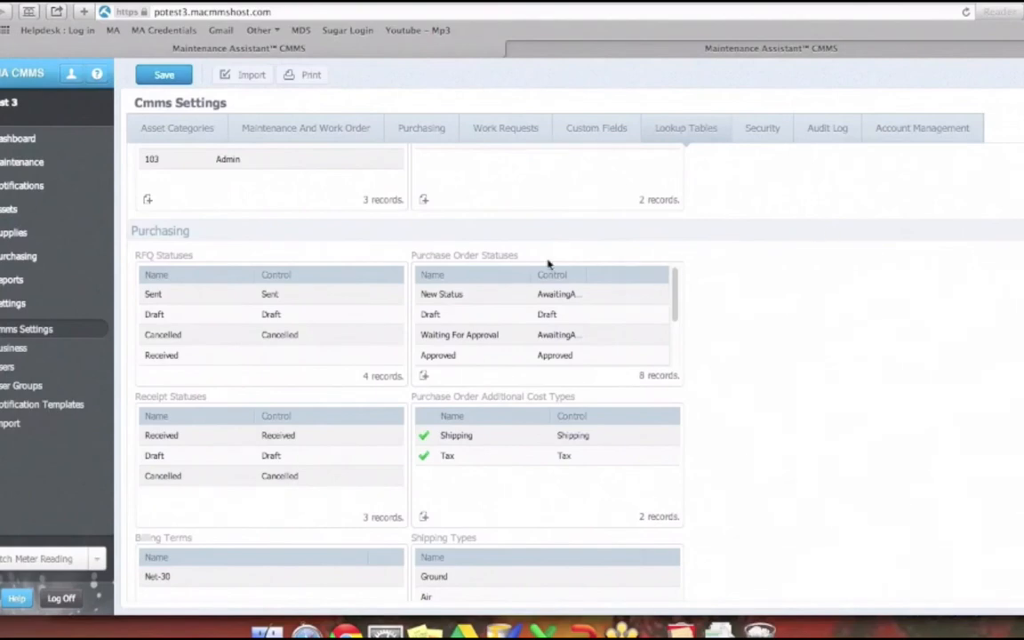
- Allow the Draft purchase order status to transition to New Status
double_click(453, 314)
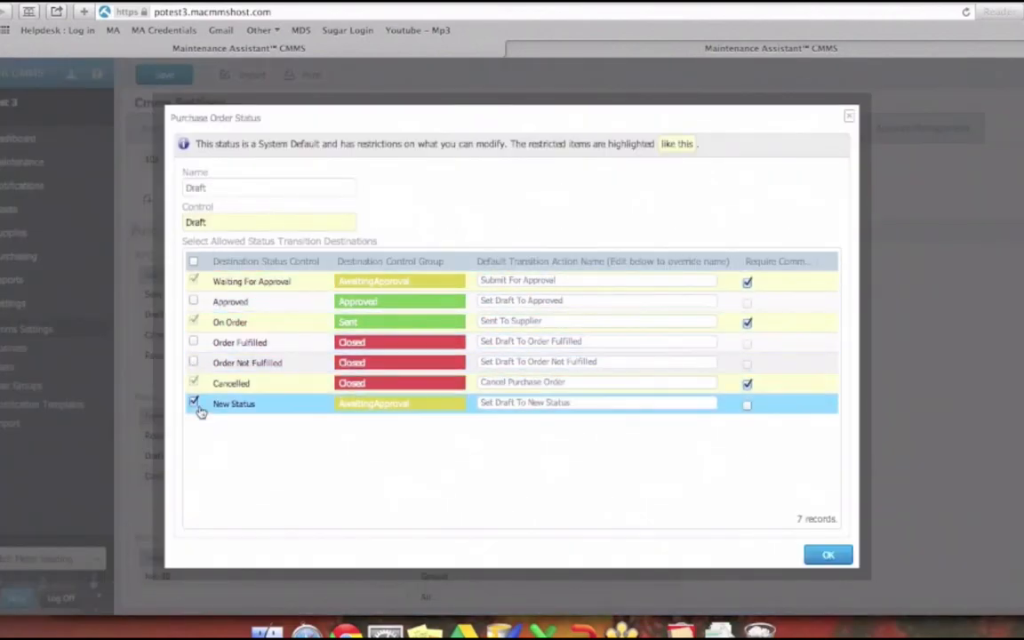
click(823, 556)
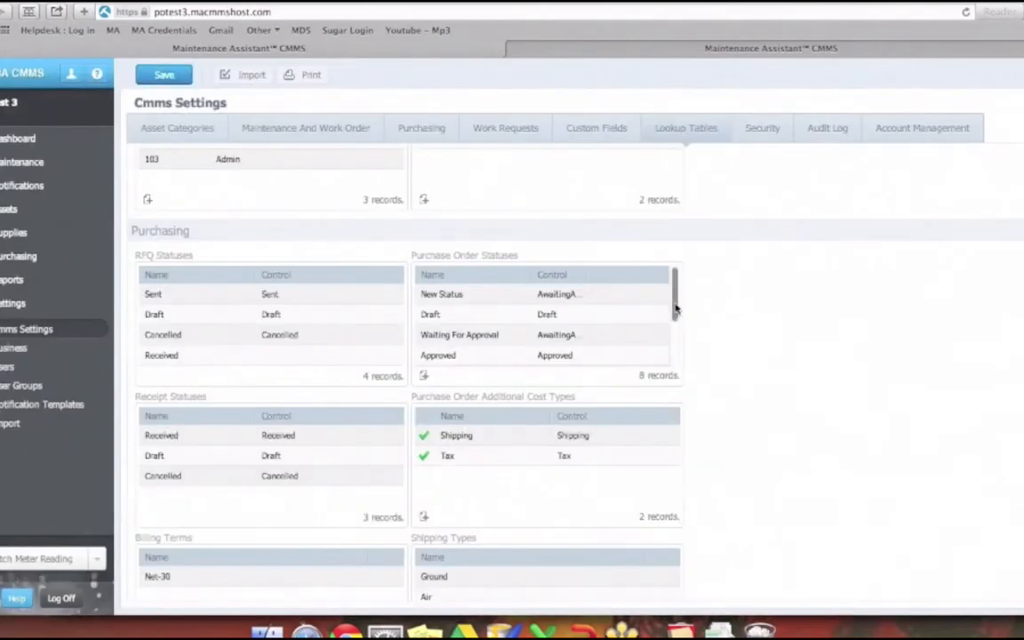
drag(675, 309, 764, 320)
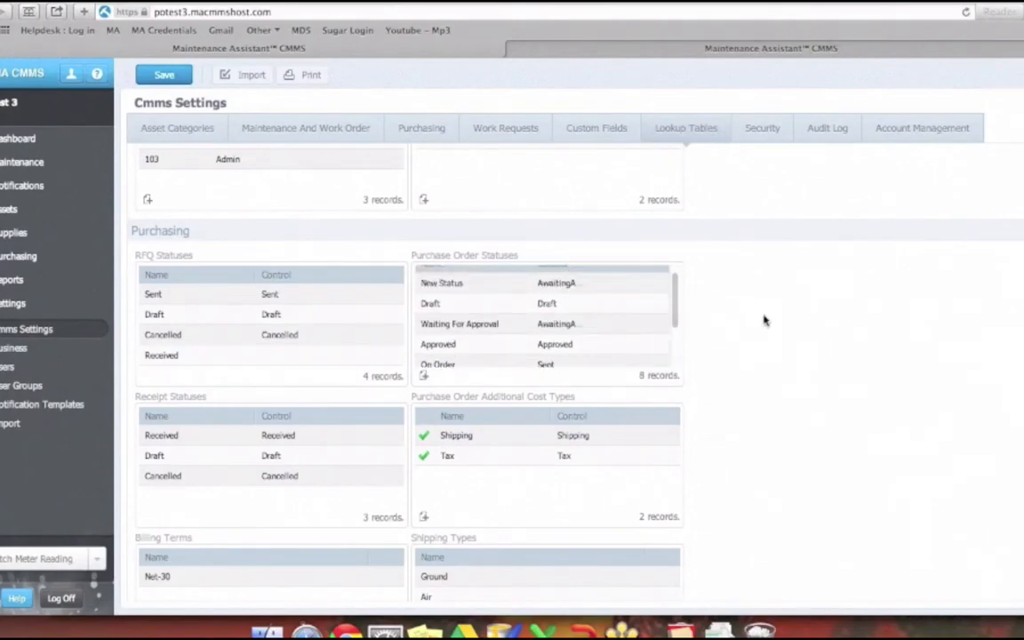